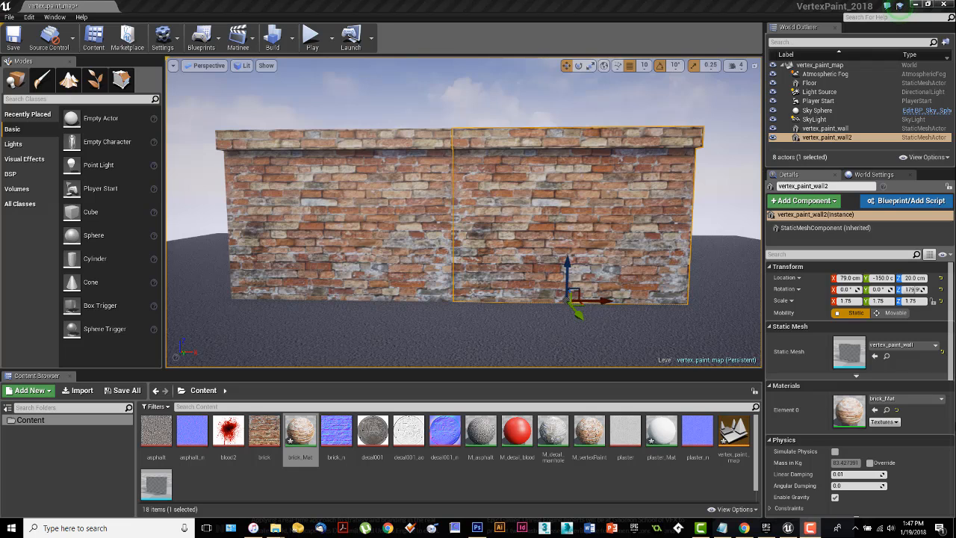
Step: Examine the two brick wall sections from several angles and inspect the seam between them up close
{"action": "middle_click_drag", "start_coordinate": [457, 344], "coordinate": [549, 334]}
{"action": "right_click_drag", "start_coordinate": [549, 335], "coordinate": [380, 366]}
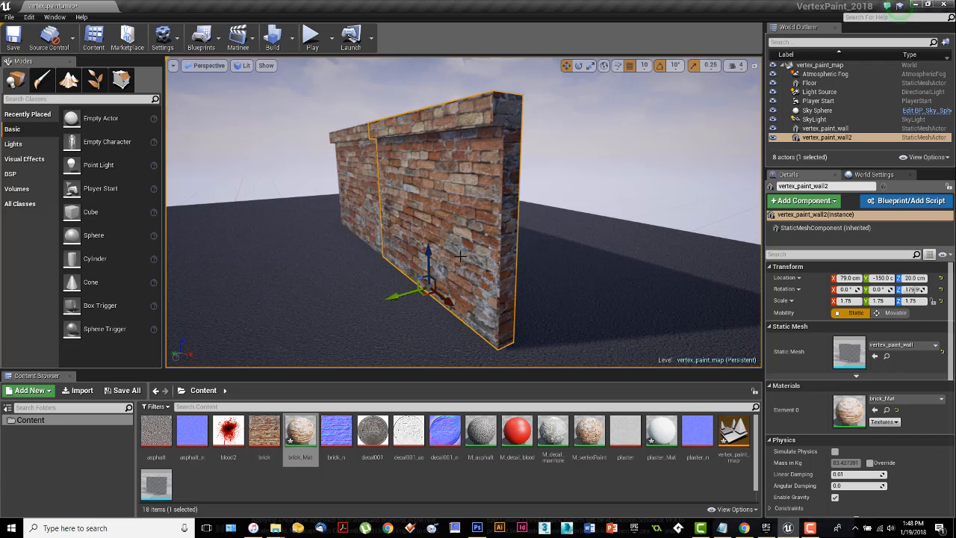
{"action": "right_click_drag", "start_coordinate": [523, 258], "coordinate": [616, 240]}
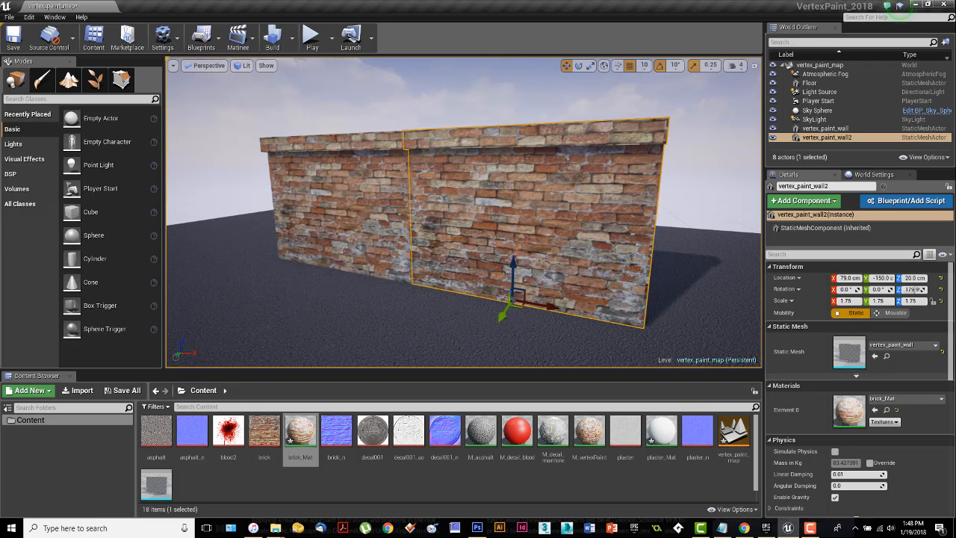
{"action": "left_click", "coordinate": [392, 326]}
{"action": "right_click_drag", "start_coordinate": [469, 331], "coordinate": [482, 350]}
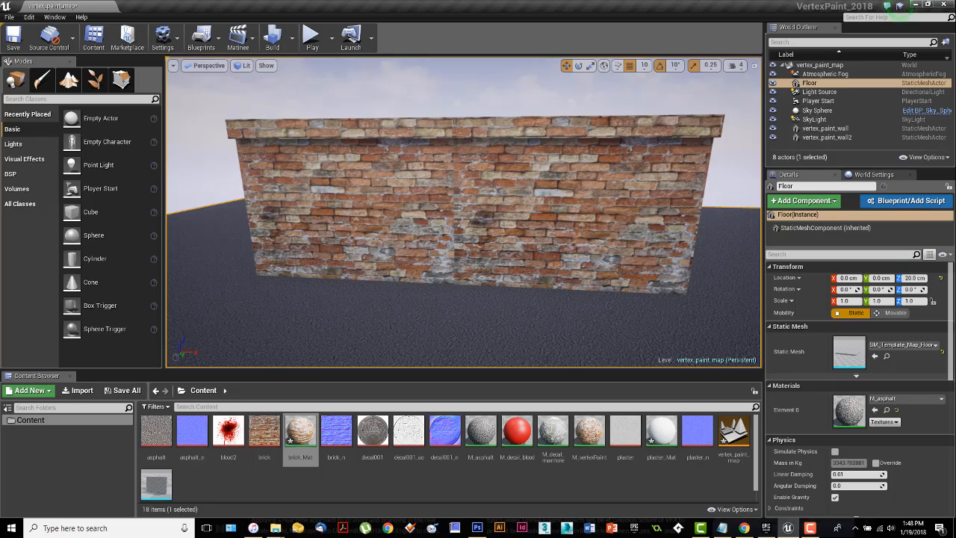
{"action": "right_click_drag", "start_coordinate": [464, 224], "coordinate": [431, 217]}
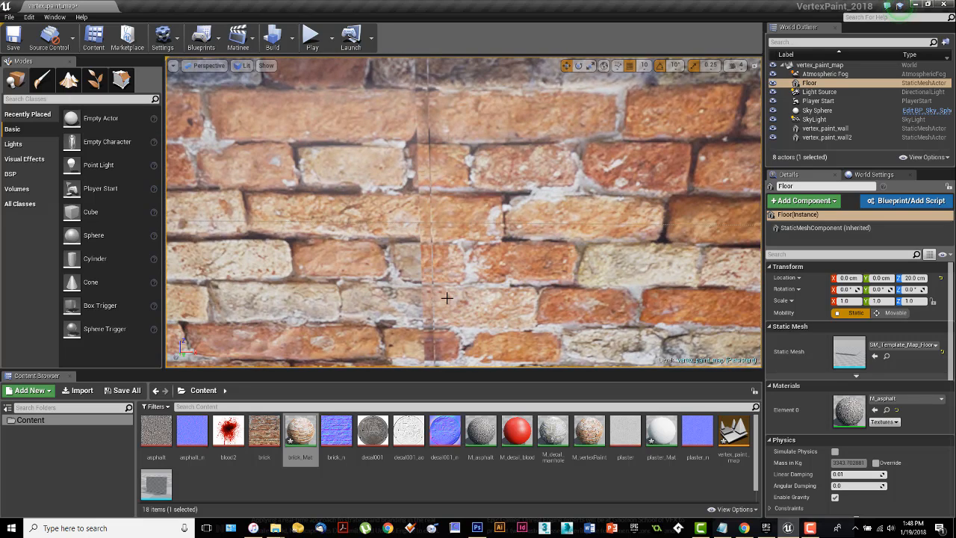
{"action": "mouse_move", "coordinate": [449, 299]}
{"action": "right_mouse_down"}
{"action": "mouse_move", "coordinate": [438, 286]}
{"action": "mouse_move", "coordinate": [447, 299]}
{"action": "right_mouse_up"}
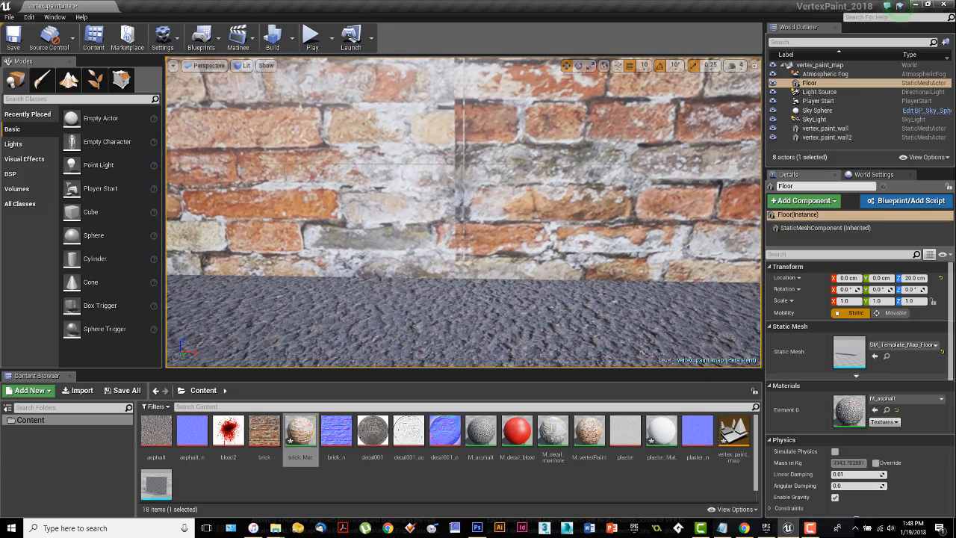
{"action": "left_click", "coordinate": [455, 266]}
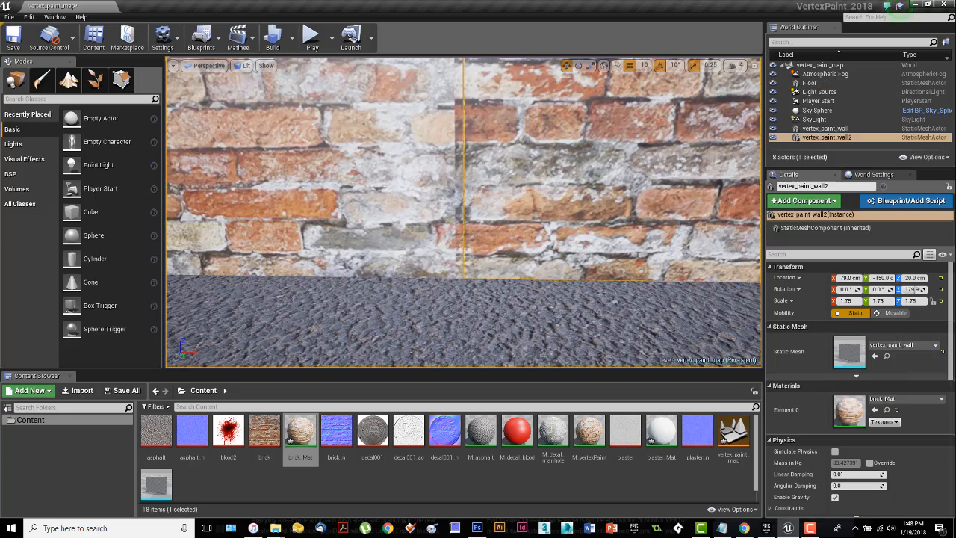
{"action": "left_click", "coordinate": [448, 241]}
{"action": "middle_click_drag", "start_coordinate": [448, 241], "coordinate": [448, 123]}
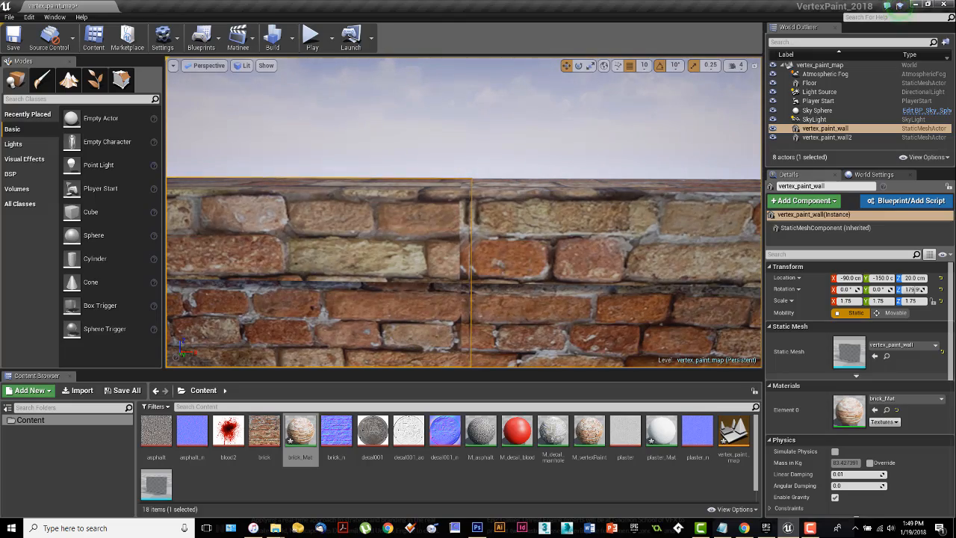
{"action": "right_click_drag", "start_coordinate": [448, 224], "coordinate": [444, 277]}
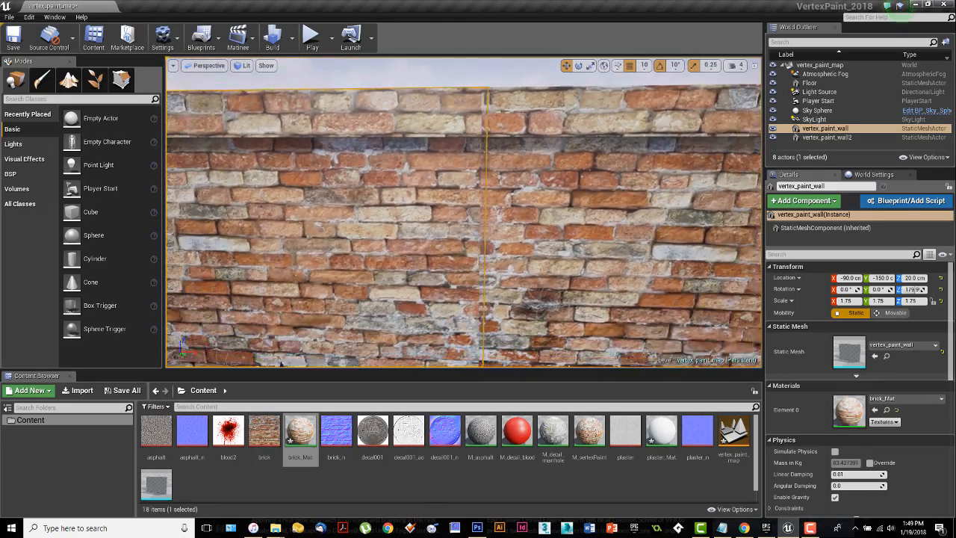
{"action": "left_click_drag", "start_coordinate": [444, 276], "coordinate": [444, 329]}
{"action": "mouse_move", "coordinate": [528, 286]}
{"action": "right_mouse_down"}
{"action": "mouse_move", "coordinate": [532, 336]}
{"action": "mouse_move", "coordinate": [534, 298]}
{"action": "mouse_move", "coordinate": [543, 317]}
{"action": "mouse_move", "coordinate": [537, 284]}
{"action": "mouse_move", "coordinate": [532, 309]}
{"action": "mouse_move", "coordinate": [515, 304]}
{"action": "mouse_move", "coordinate": [537, 302]}
{"action": "mouse_move", "coordinate": [531, 292]}
{"action": "mouse_move", "coordinate": [532, 313]}
{"action": "mouse_move", "coordinate": [519, 294]}
{"action": "mouse_move", "coordinate": [521, 272]}
{"action": "right_mouse_up"}
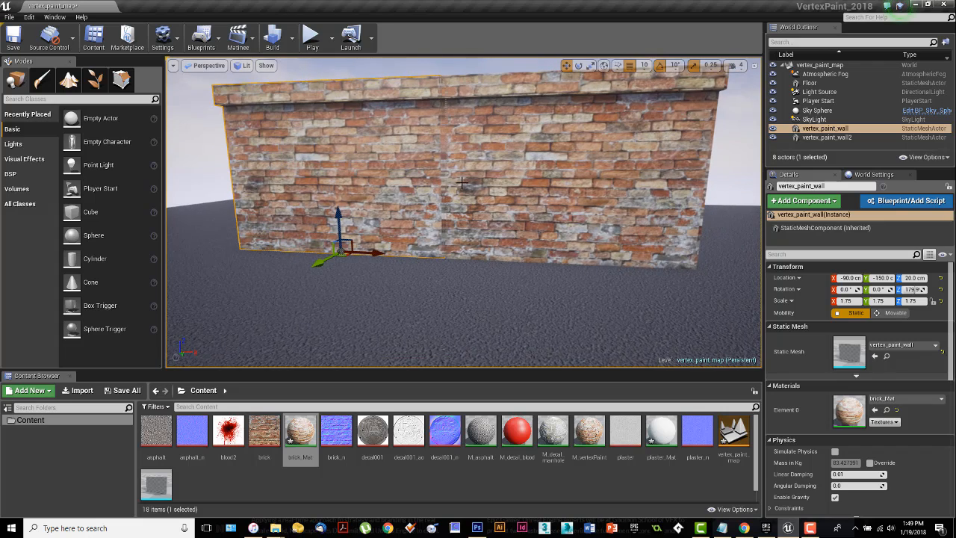
Step: Select both wall sections together, duplicate them, and place the copies along the X axis to extend the wall
{"action": "left_click", "coordinate": [473, 177], "text": "ctrl"}
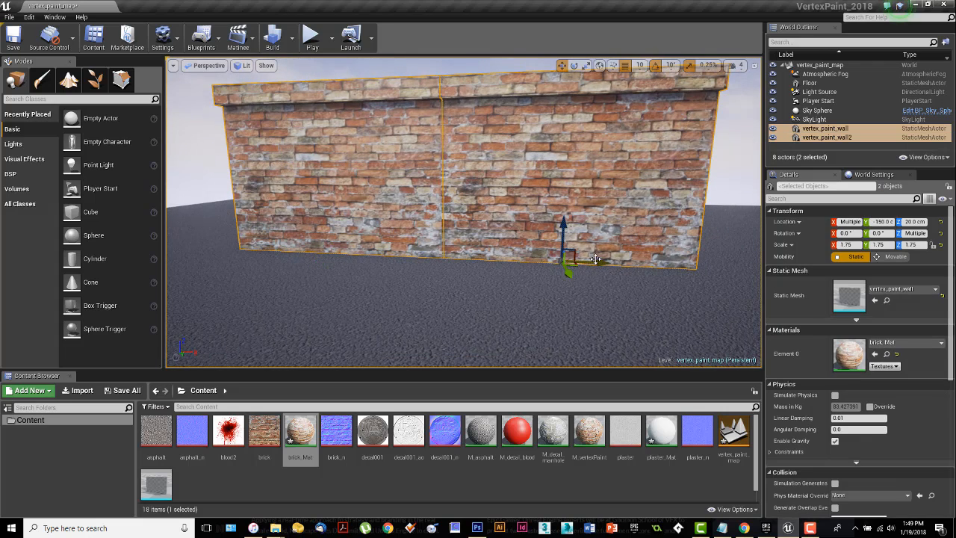
{"action": "left_click_drag", "start_coordinate": [602, 263], "coordinate": [760, 285], "text": "alt"}
{"action": "right_click_drag", "start_coordinate": [661, 286], "coordinate": [695, 292]}
{"action": "right_click_drag", "start_coordinate": [585, 274], "coordinate": [603, 277]}
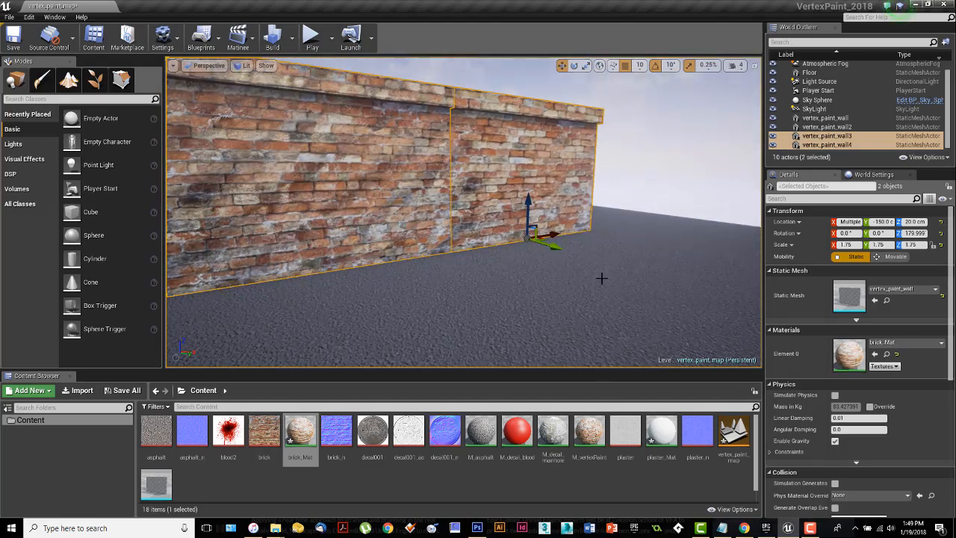
{"action": "left_click_drag", "start_coordinate": [545, 235], "coordinate": [659, 222]}
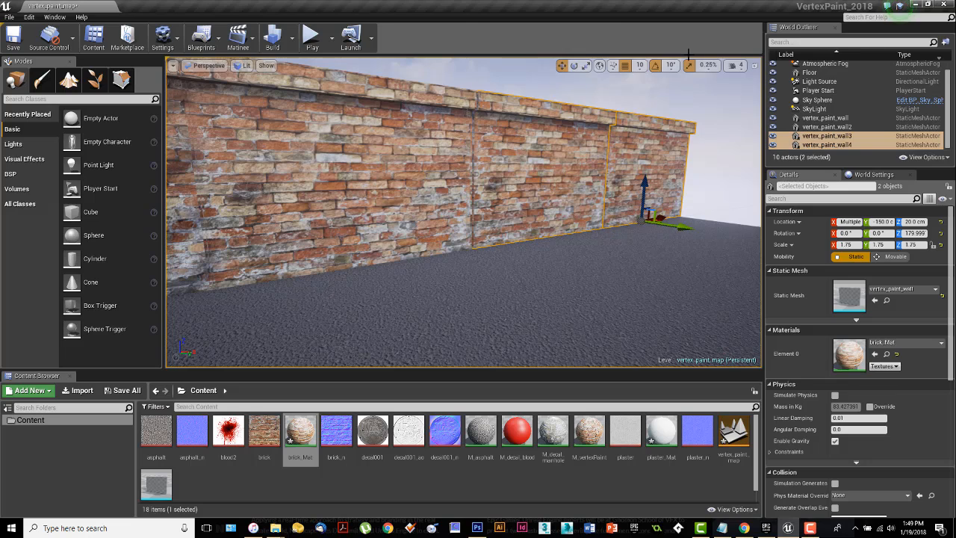
Step: Close the gap between the original and copied walls using a position grid snap of 1, and restore the snap to 10
{"action": "left_click", "coordinate": [640, 66]}
{"action": "left_click", "coordinate": [641, 83]}
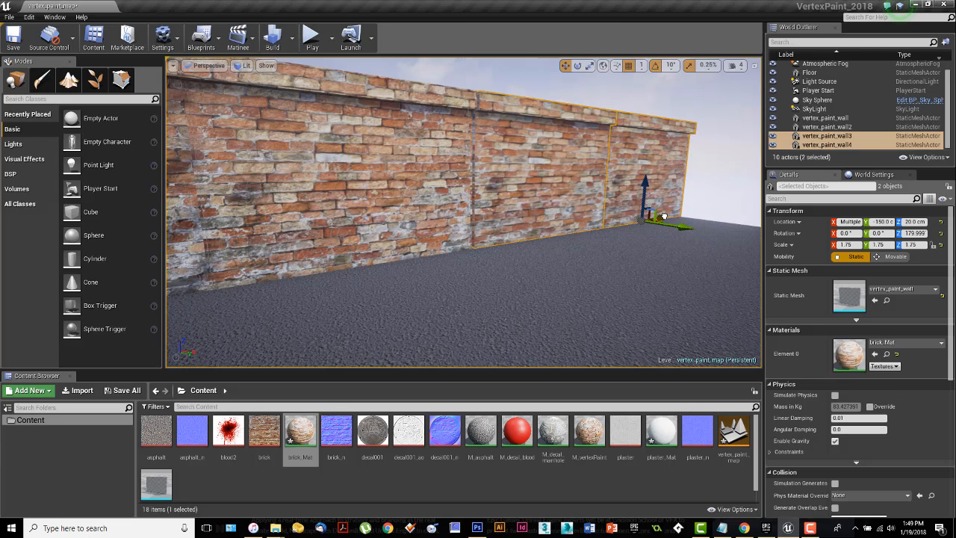
{"action": "left_click_drag", "start_coordinate": [663, 216], "coordinate": [659, 217]}
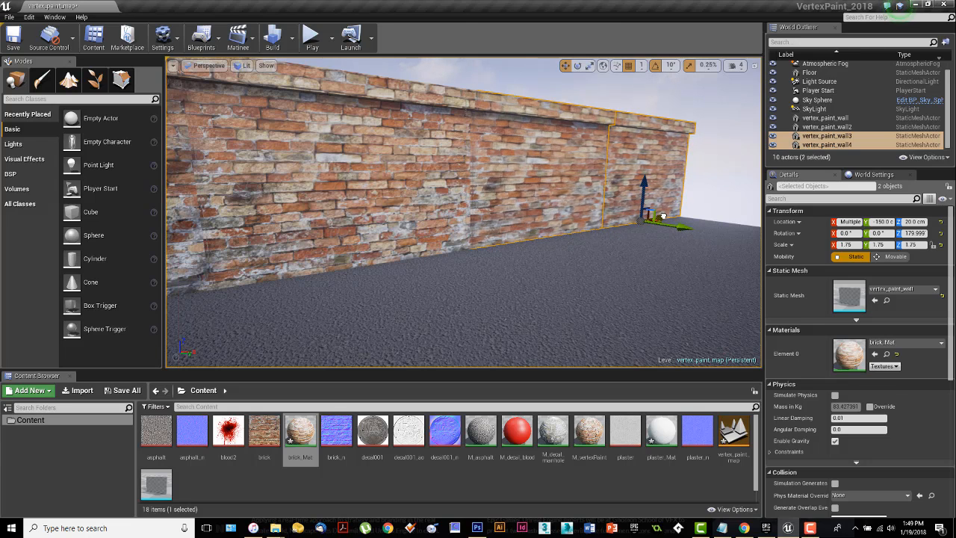
{"action": "left_click", "coordinate": [641, 65]}
{"action": "left_click", "coordinate": [654, 112]}
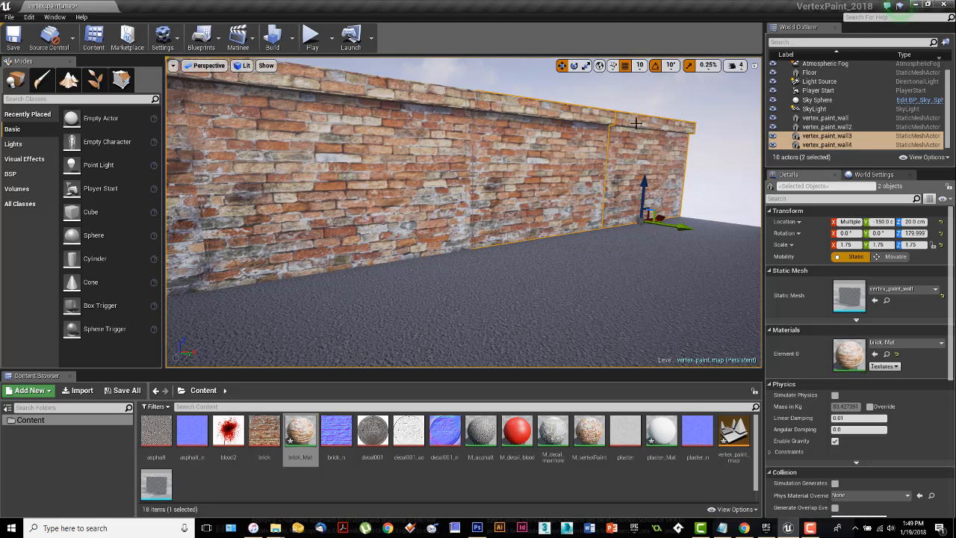
{"action": "mouse_move", "coordinate": [582, 187]}
{"action": "right_mouse_down"}
{"action": "mouse_move", "coordinate": [549, 200]}
{"action": "mouse_move", "coordinate": [544, 192]}
{"action": "mouse_move", "coordinate": [550, 179]}
{"action": "mouse_move", "coordinate": [559, 196]}
{"action": "mouse_move", "coordinate": [628, 172]}
{"action": "mouse_move", "coordinate": [587, 185]}
{"action": "right_mouse_up"}
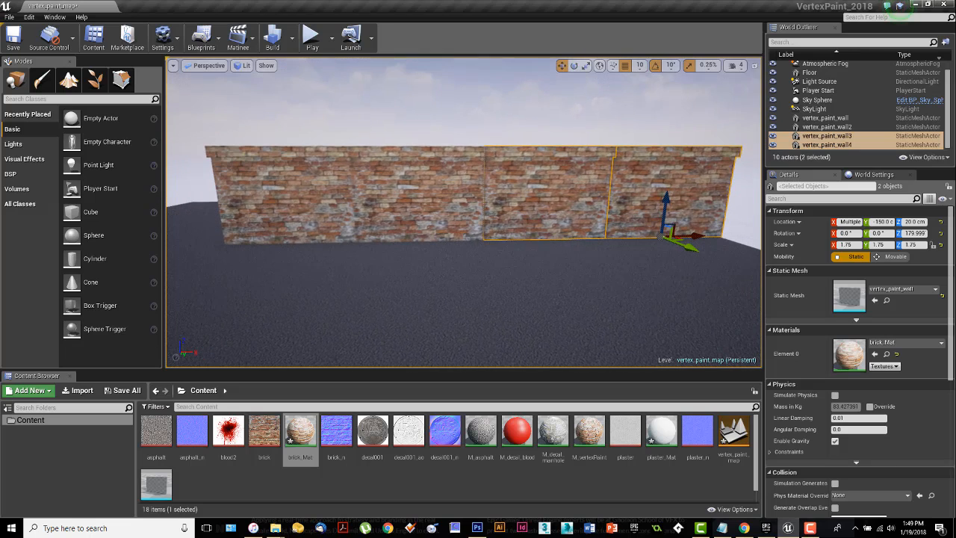
Step: Inspect the extended four-section wall for visible repetition and seams in the brick texture
{"action": "left_click", "coordinate": [543, 256]}
{"action": "right_click_drag", "start_coordinate": [627, 228], "coordinate": [617, 227]}
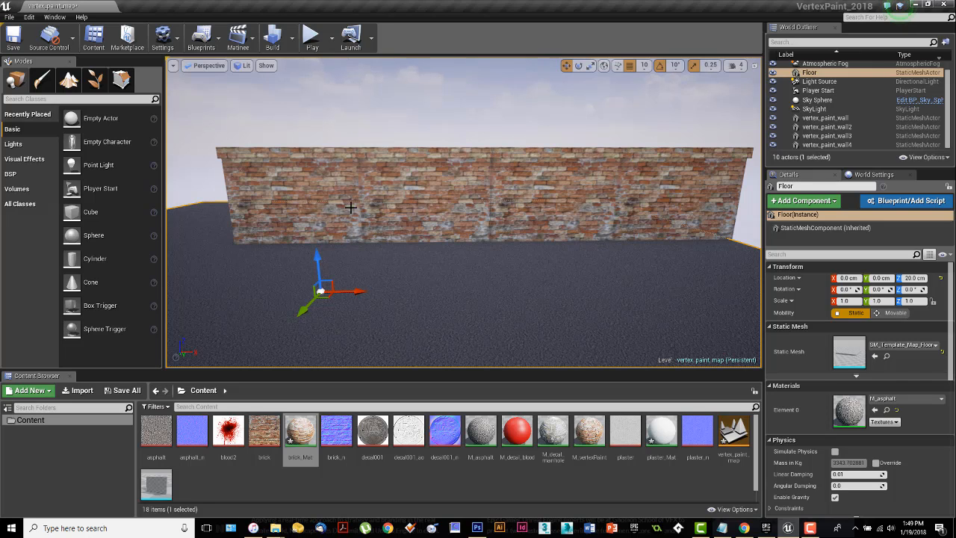
{"action": "right_click_drag", "start_coordinate": [356, 230], "coordinate": [289, 225]}
{"action": "key", "text": "w"}
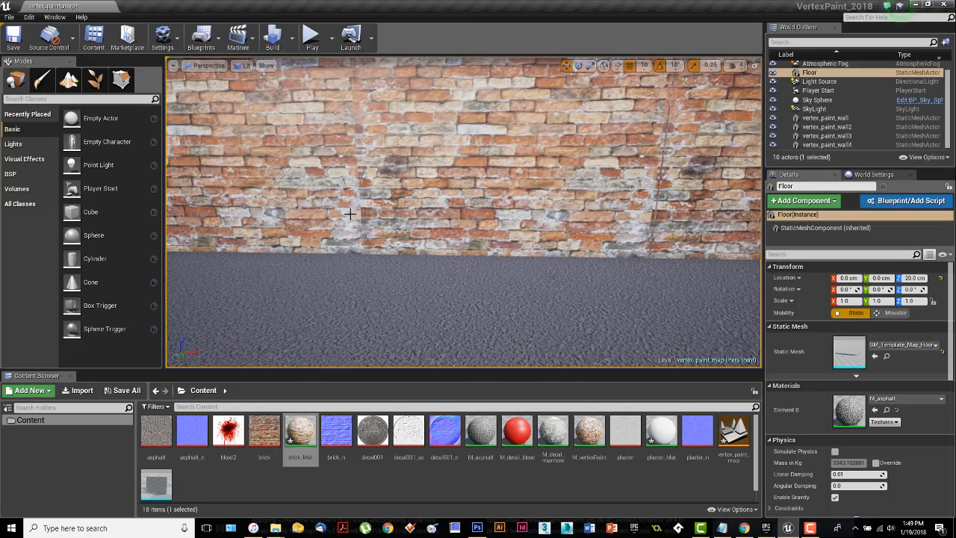
{"action": "right_click_drag", "start_coordinate": [567, 194], "coordinate": [606, 199]}
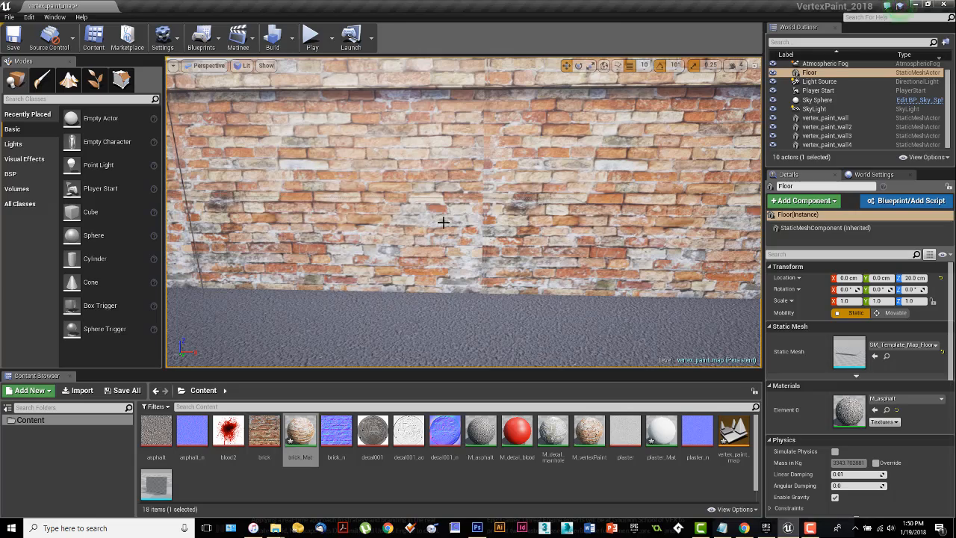
{"action": "key", "text": "a"}
{"action": "right_click_drag", "start_coordinate": [588, 245], "coordinate": [596, 233]}
{"action": "key", "text": "d"}
{"action": "key", "text": "a"}
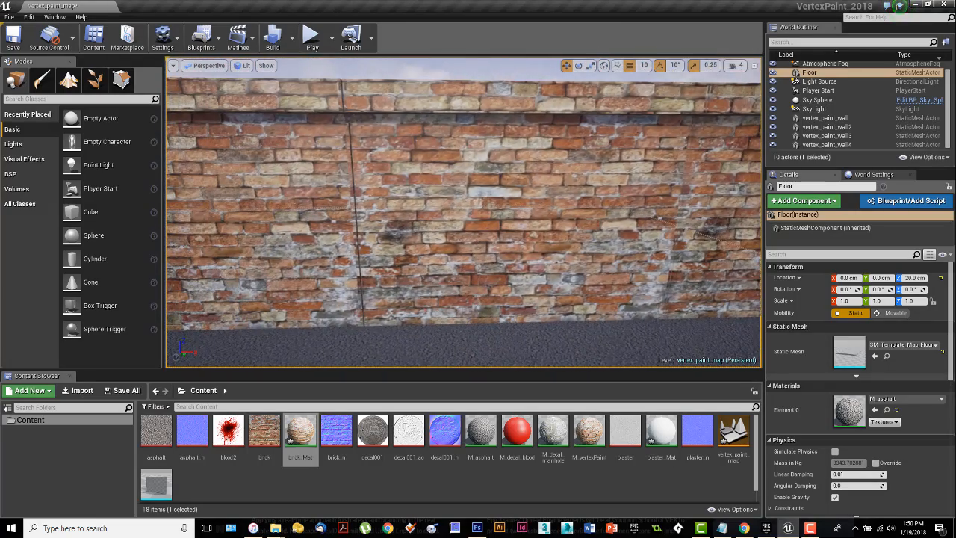
Step: Delete the two duplicated wall sections, vertex_paint_wall3 and vertex_paint_wall4
{"action": "left_click", "coordinate": [508, 201]}
{"action": "left_click", "coordinate": [687, 273], "text": "ctrl"}
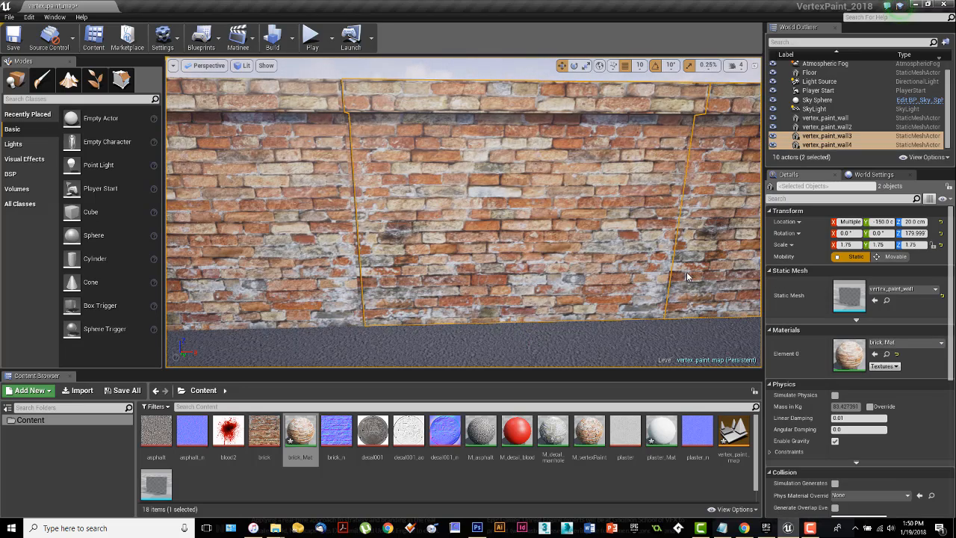
{"action": "key", "text": "Delete"}
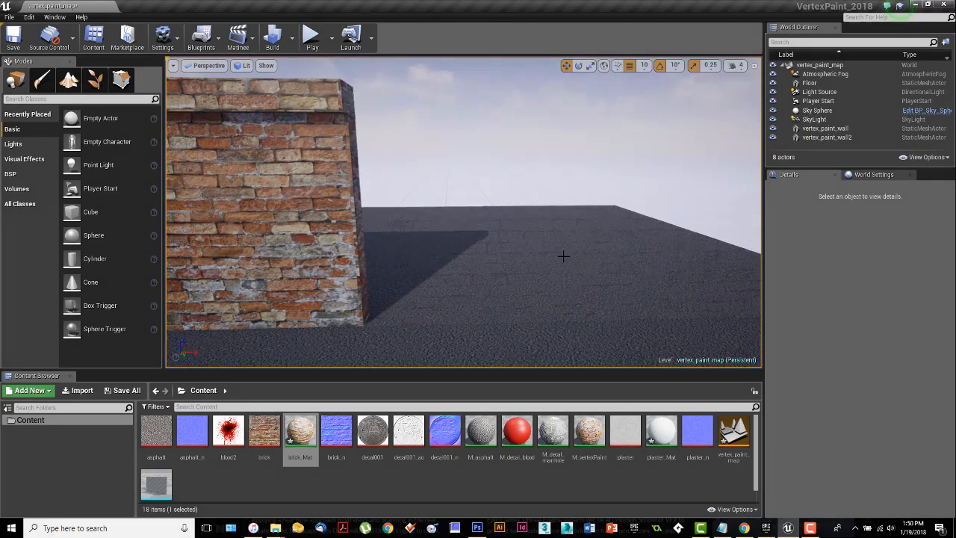
{"action": "right_click_drag", "start_coordinate": [566, 256], "coordinate": [569, 254]}
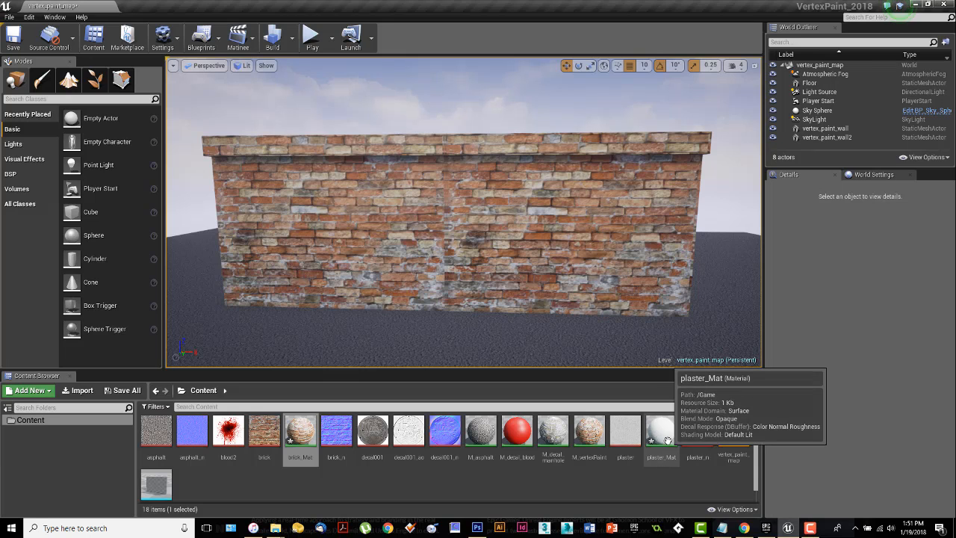
Step: Apply the plaster_Mat material to both wall sections and check how the plaster looks across the seam
{"action": "left_click_drag", "start_coordinate": [667, 441], "coordinate": [604, 267]}
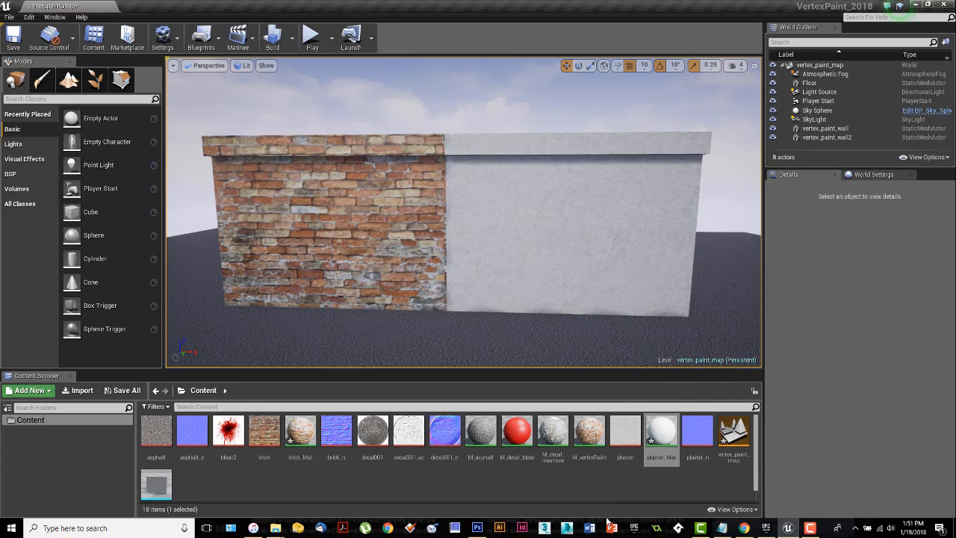
{"action": "left_click_drag", "start_coordinate": [655, 432], "coordinate": [345, 243]}
{"action": "middle_click_drag", "start_coordinate": [378, 251], "coordinate": [378, 284]}
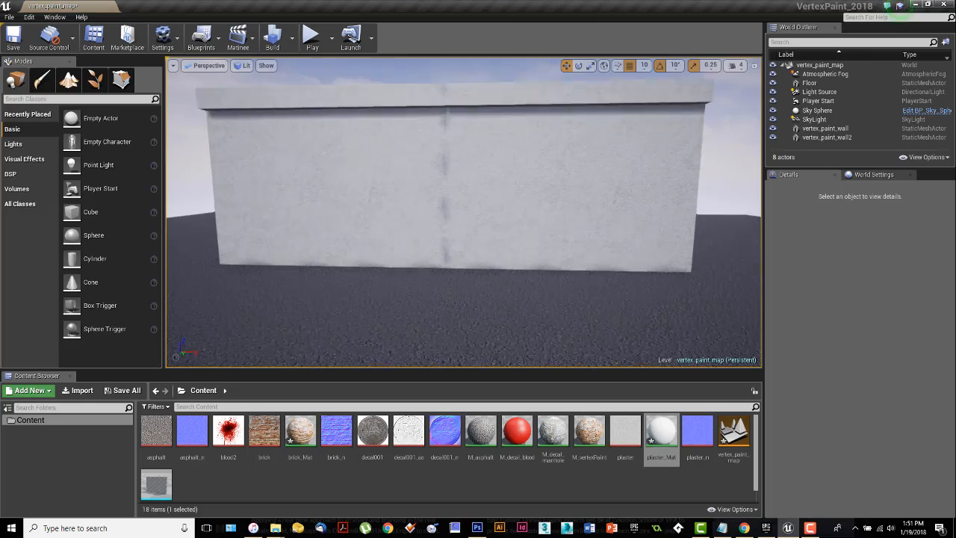
{"action": "mouse_move", "coordinate": [378, 283]}
{"action": "right_mouse_down"}
{"action": "mouse_move", "coordinate": [396, 293]}
{"action": "mouse_move", "coordinate": [351, 292]}
{"action": "mouse_move", "coordinate": [367, 300]}
{"action": "mouse_move", "coordinate": [366, 258]}
{"action": "mouse_move", "coordinate": [379, 252]}
{"action": "mouse_move", "coordinate": [381, 301]}
{"action": "right_mouse_up"}
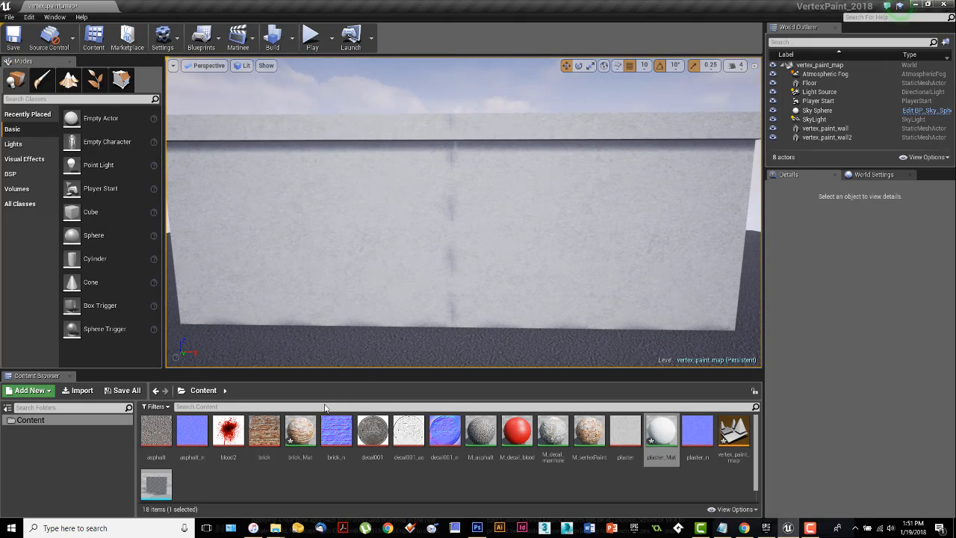
Step: Apply the brick_Mat material to both wall sections again
{"action": "left_click_drag", "start_coordinate": [300, 431], "coordinate": [349, 293]}
{"action": "left_click_drag", "start_coordinate": [300, 434], "coordinate": [565, 248]}
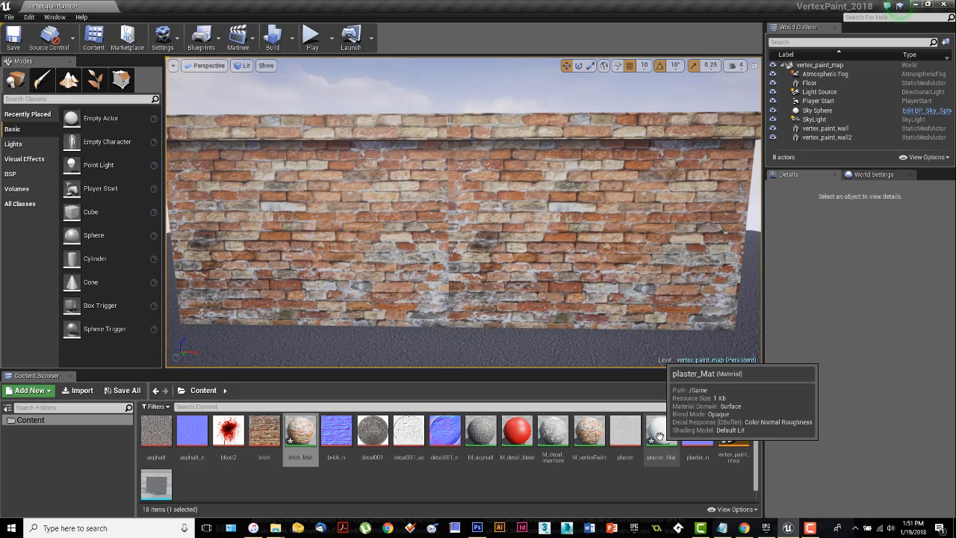
{"action": "mouse_move", "coordinate": [597, 310]}
{"action": "right_mouse_down"}
{"action": "mouse_move", "coordinate": [587, 310]}
{"action": "mouse_move", "coordinate": [597, 313]}
{"action": "right_mouse_up"}
{"action": "mouse_move", "coordinate": [594, 312]}
{"action": "left_mouse_down"}
{"action": "mouse_move", "coordinate": [590, 323]}
{"action": "mouse_move", "coordinate": [594, 313]}
{"action": "left_mouse_up"}
{"action": "right_click_drag", "start_coordinate": [594, 312], "coordinate": [588, 318]}
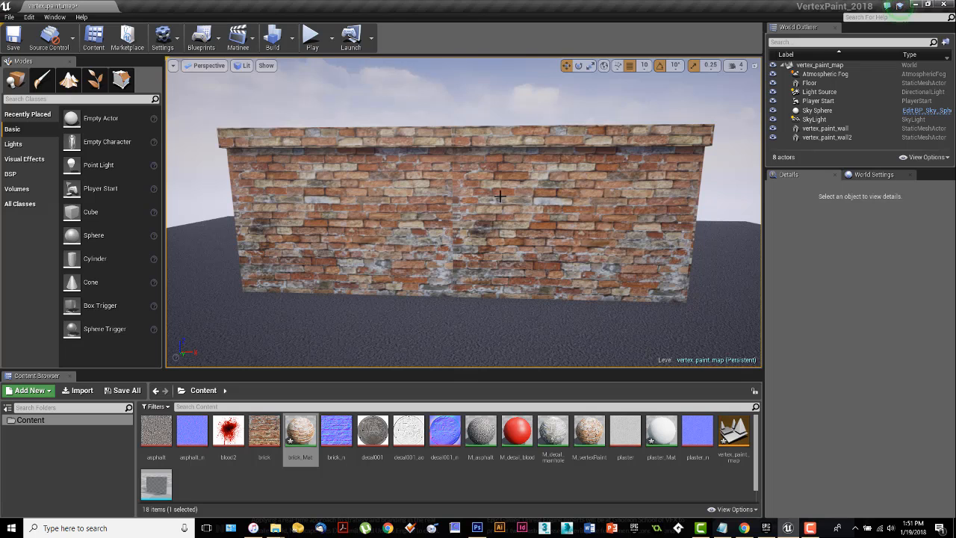
{"action": "right_click_drag", "start_coordinate": [476, 208], "coordinate": [475, 197]}
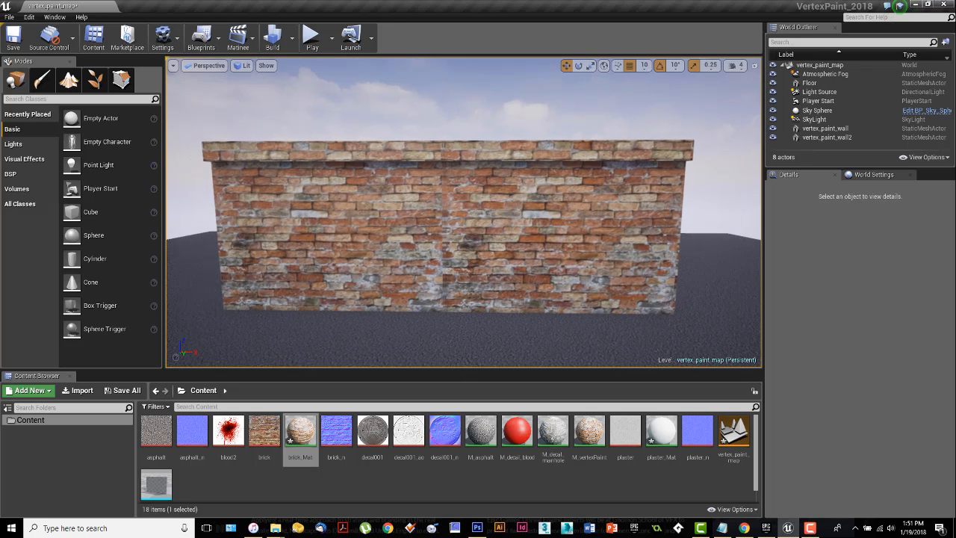
{"action": "left_click", "coordinate": [391, 203]}
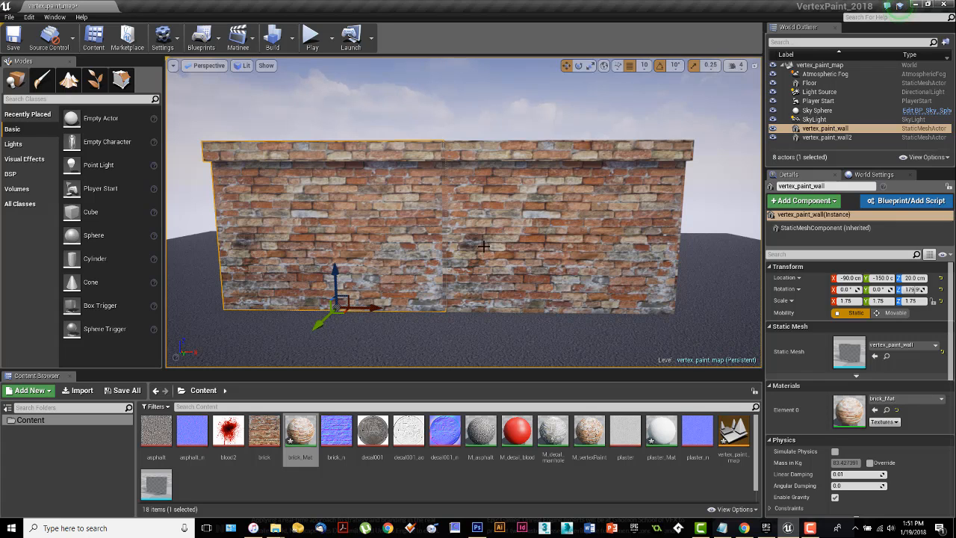
{"action": "right_click_drag", "start_coordinate": [484, 247], "coordinate": [484, 256]}
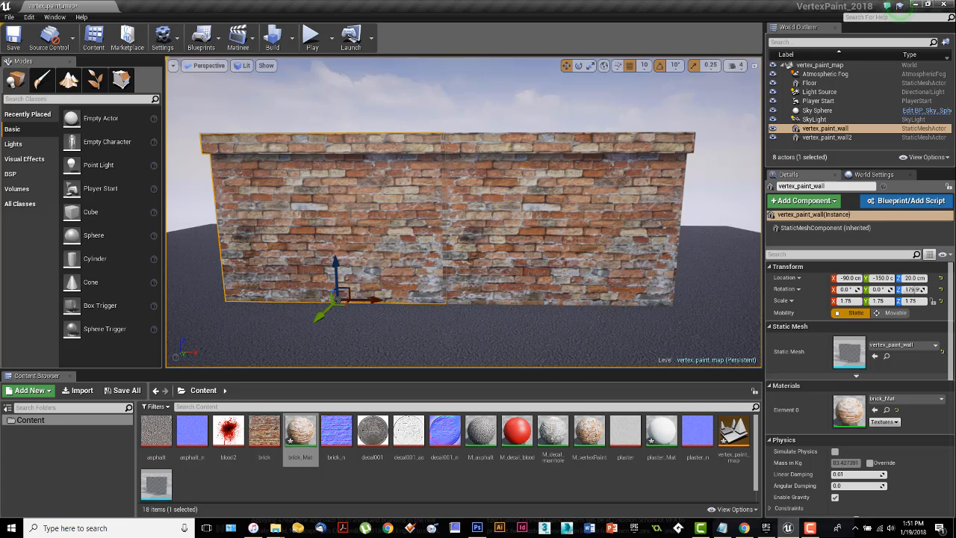
{"action": "right_click_drag", "start_coordinate": [484, 247], "coordinate": [453, 271]}
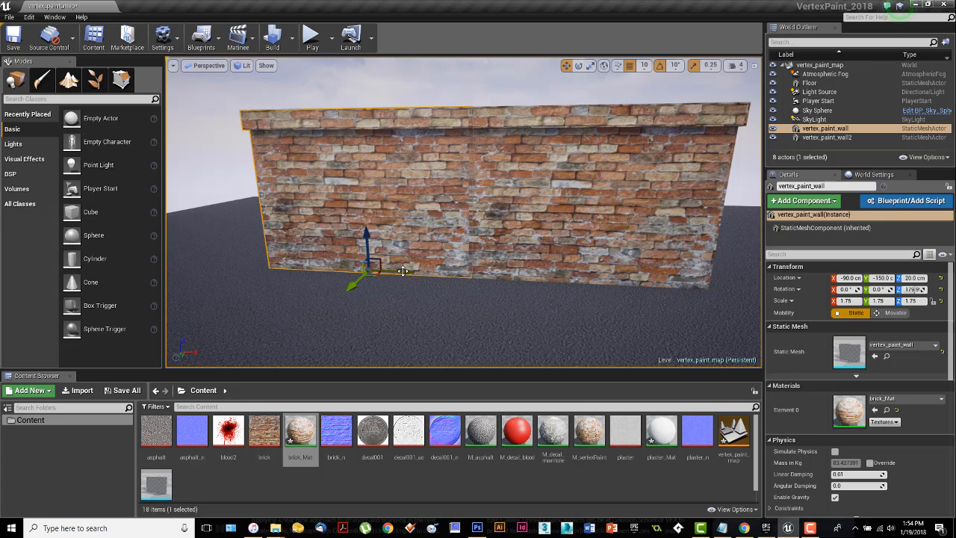
{"action": "right_click_drag", "start_coordinate": [511, 329], "coordinate": [521, 319]}
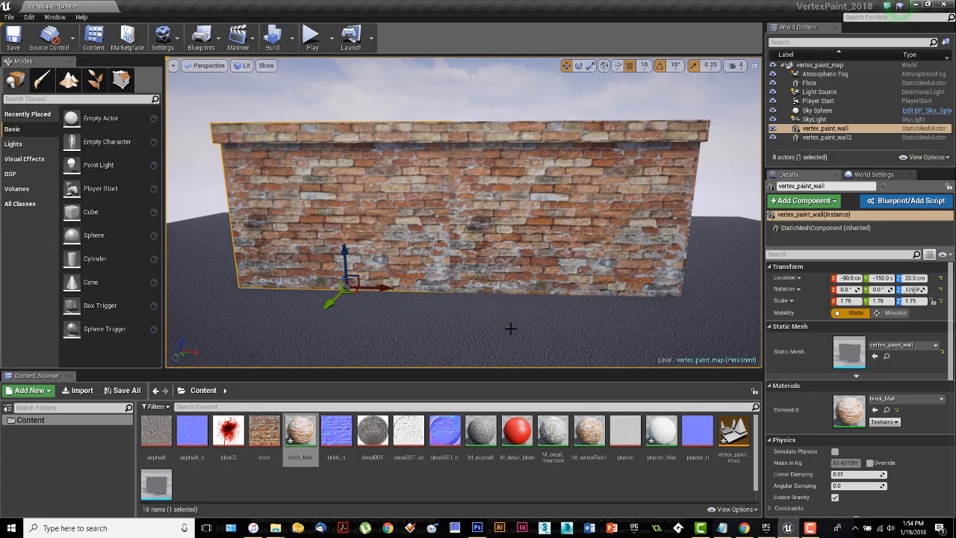
Step: Create a new material named M_vertex2 in the Content folder and open it for editing
{"action": "left_click", "coordinate": [452, 487]}
{"action": "right_click", "coordinate": [452, 485]}
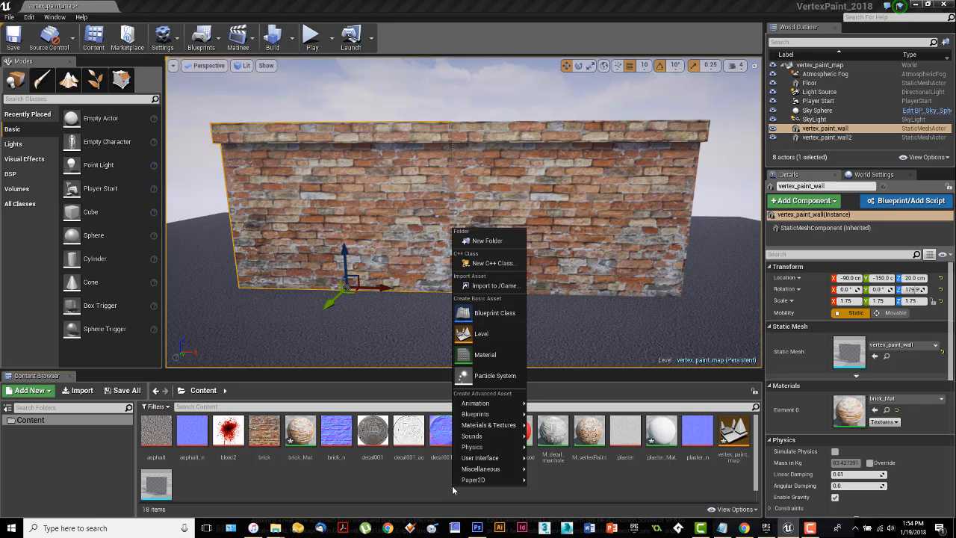
{"action": "left_click", "coordinate": [491, 356]}
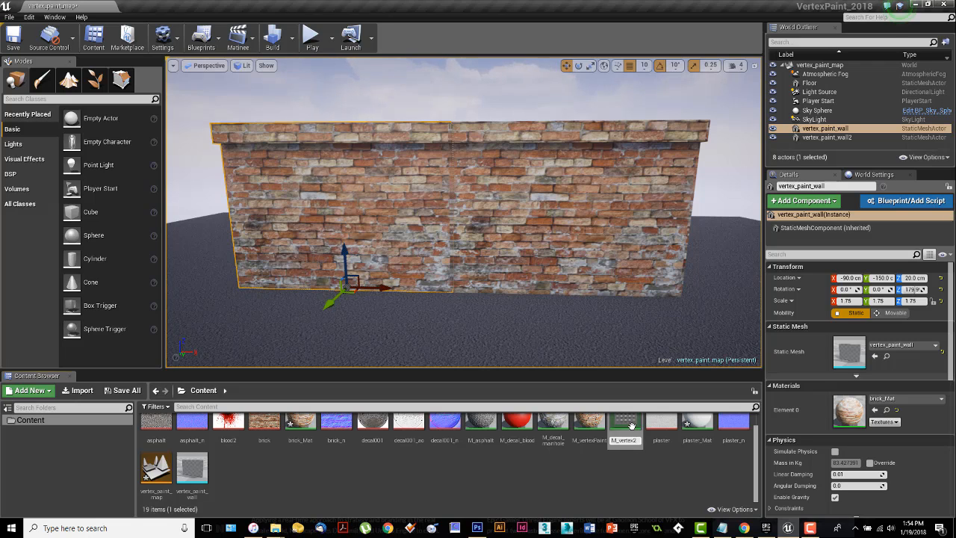
{"action": "double_click", "coordinate": [632, 426]}
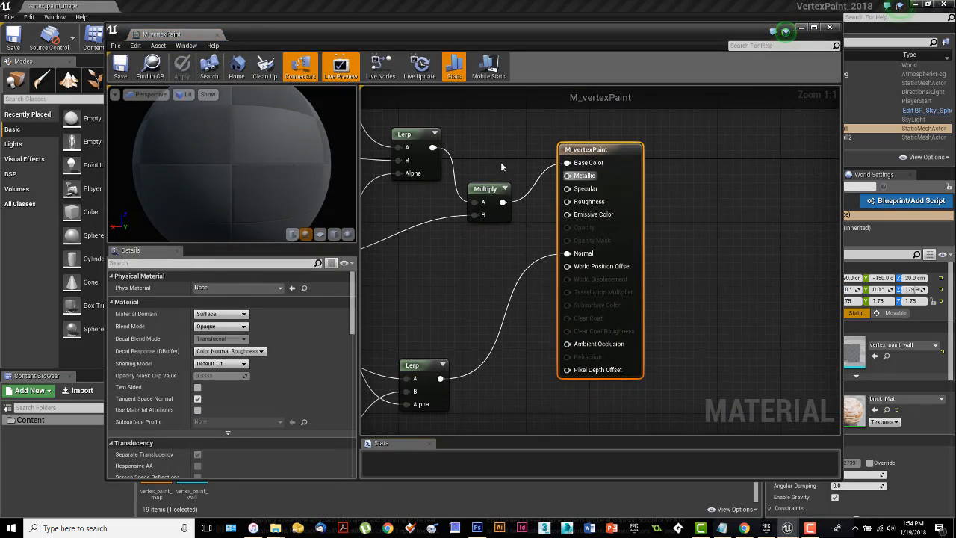
{"action": "left_click", "coordinate": [829, 28]}
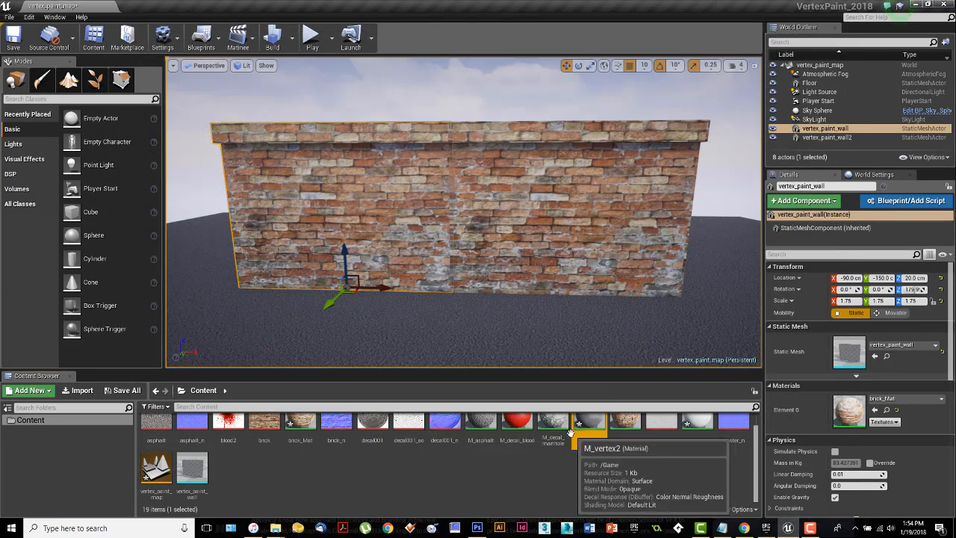
{"action": "double_click", "coordinate": [593, 425]}
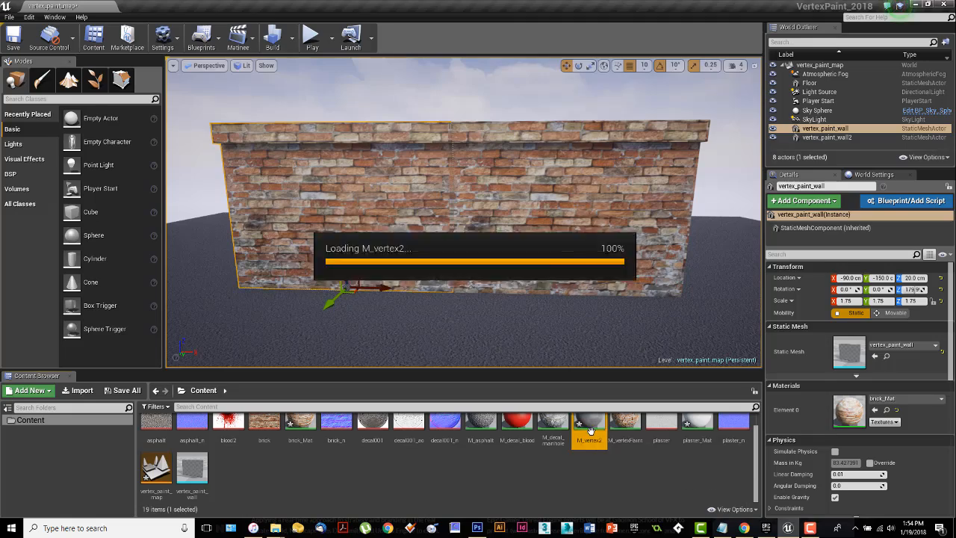
Step: Shrink and reposition the material editor window so the texture assets in the Content Browser remain reachable
{"action": "right_click_drag", "start_coordinate": [508, 266], "coordinate": [596, 271]}
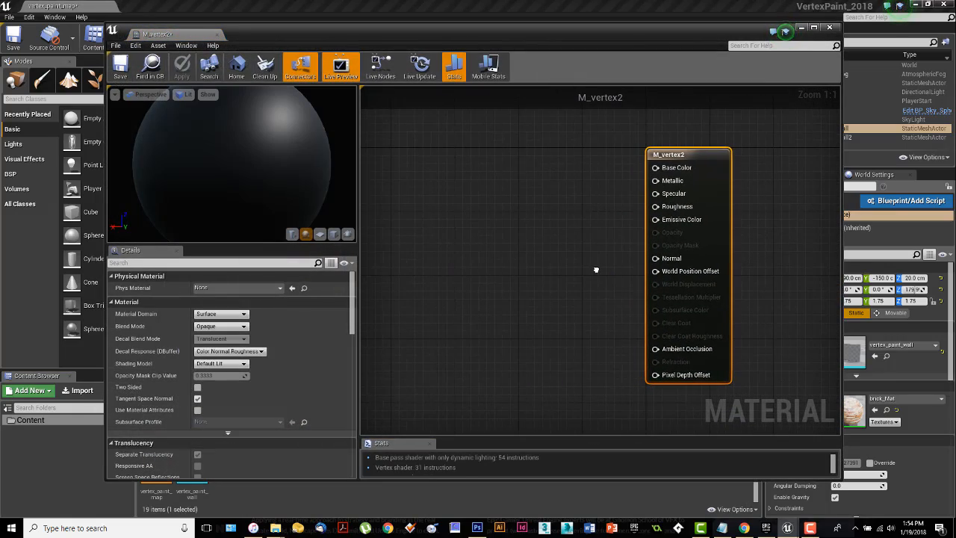
{"action": "left_click_drag", "start_coordinate": [493, 35], "coordinate": [513, 41]}
{"action": "left_click_drag", "start_coordinate": [545, 485], "coordinate": [548, 361]}
{"action": "left_click_drag", "start_coordinate": [487, 39], "coordinate": [449, 44]}
{"action": "scroll", "coordinate": [615, 461], "scroll_direction": "up", "scroll_amount": 2, "text": "ctrl"}
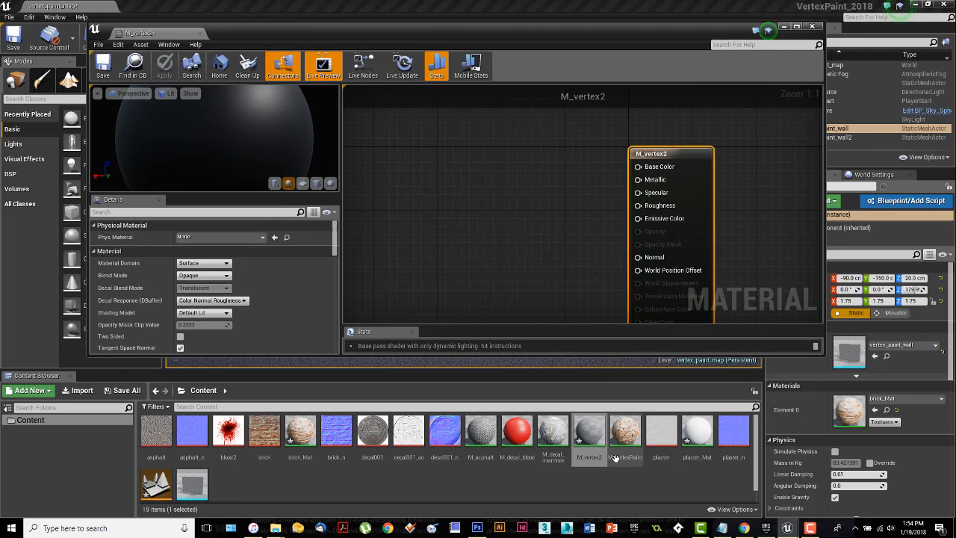
Step: Add the plaster, plaster_n, brick and brick_n textures to the M_vertex2 graph as texture samples
{"action": "left_click", "coordinate": [659, 431]}
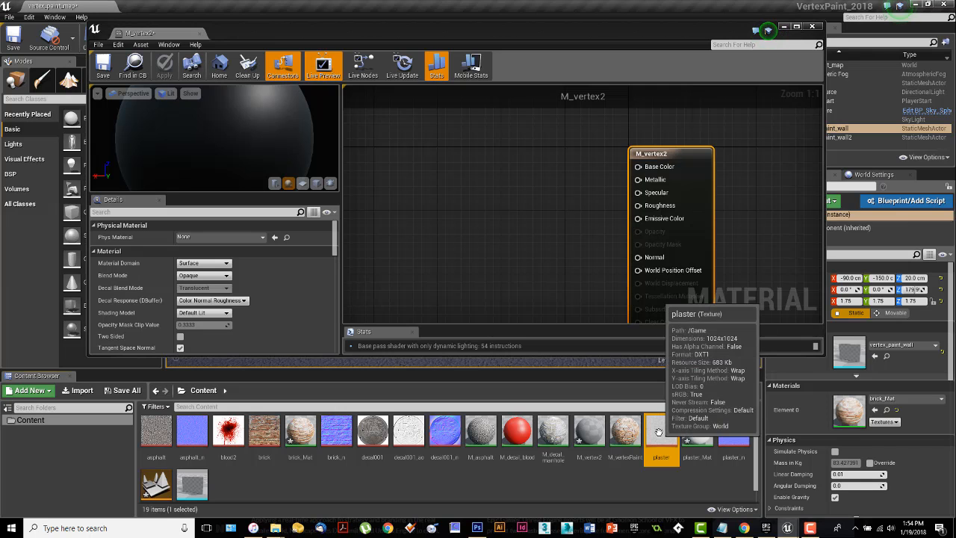
{"action": "left_click", "coordinate": [734, 433], "text": "ctrl"}
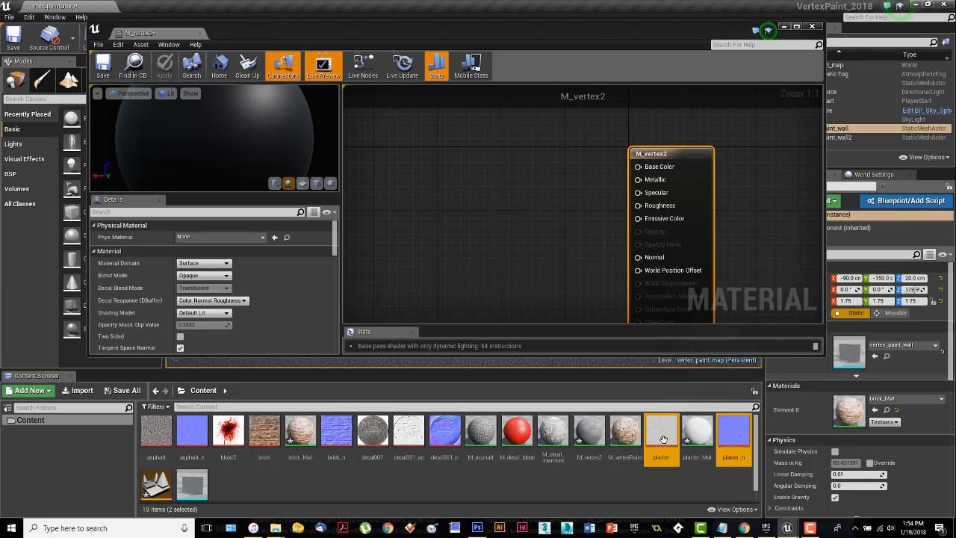
{"action": "left_click_drag", "start_coordinate": [728, 437], "coordinate": [468, 145]}
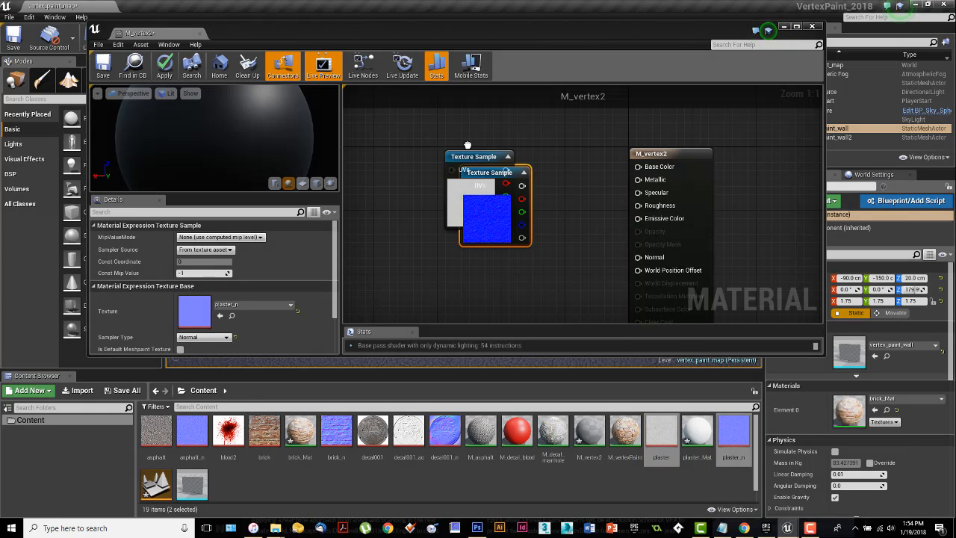
{"action": "left_click", "coordinate": [264, 437]}
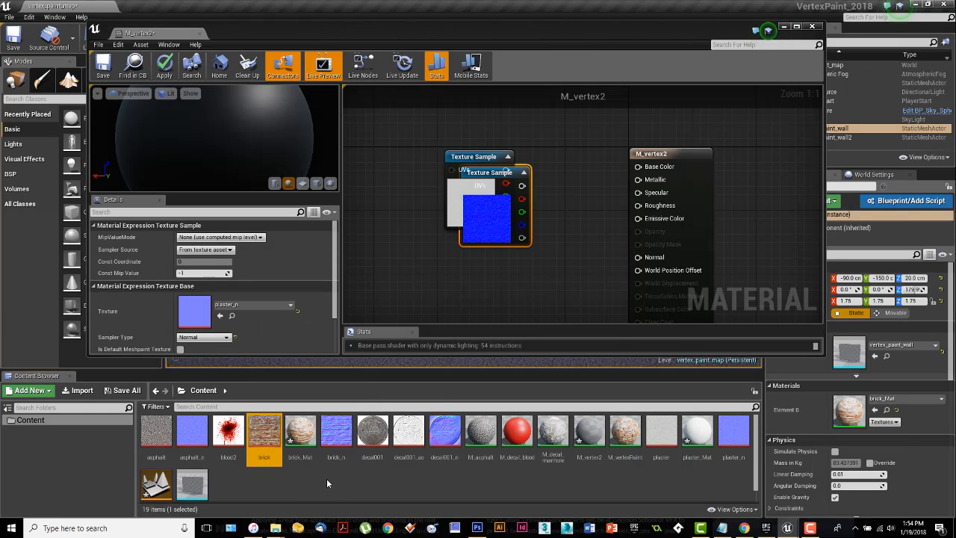
{"action": "left_click", "coordinate": [336, 433], "text": "ctrl"}
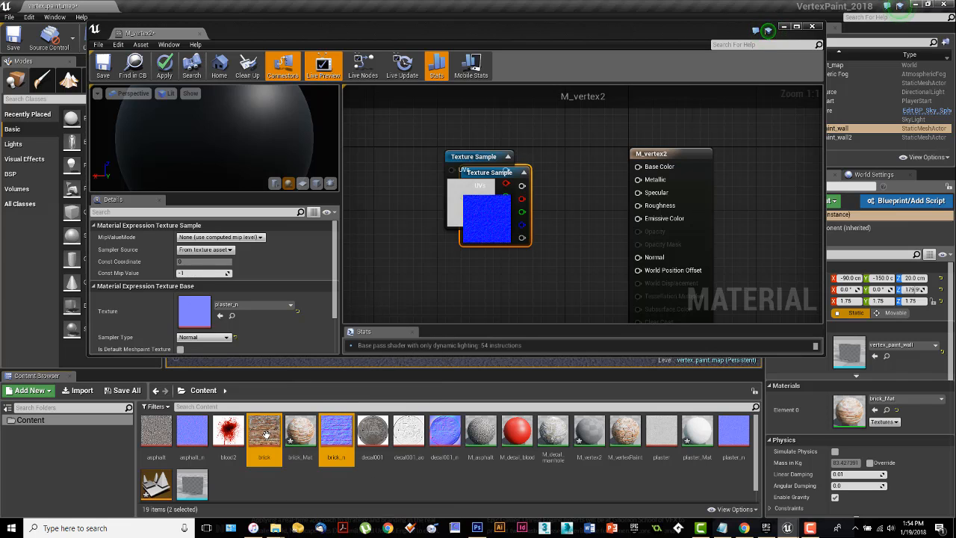
{"action": "left_click_drag", "start_coordinate": [265, 434], "coordinate": [429, 281]}
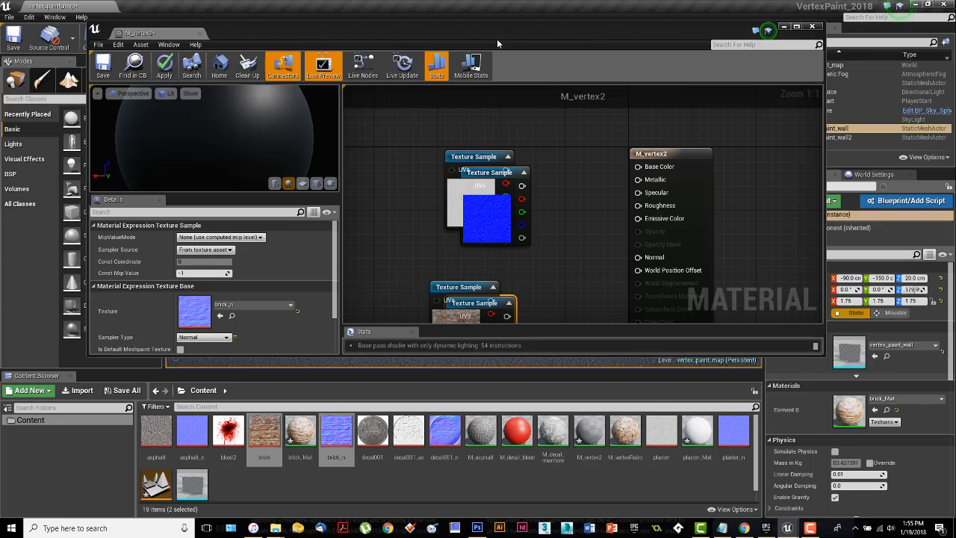
Step: Maximize the material editor and place the M_vertex2 result node well to the right of the texture samples, leaving working space between them
{"action": "left_click_drag", "start_coordinate": [507, 32], "coordinate": [512, 1]}
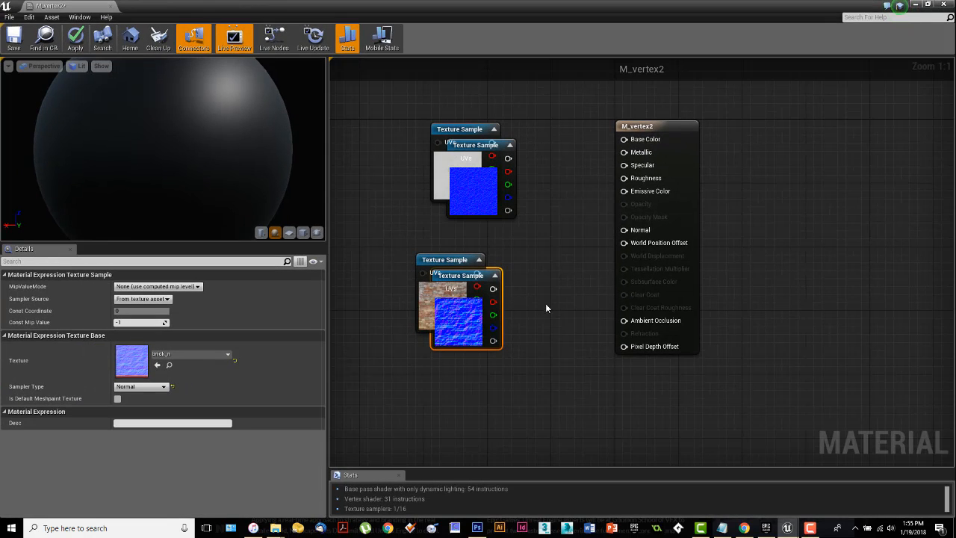
{"action": "right_click_drag", "start_coordinate": [567, 301], "coordinate": [580, 320]}
{"action": "left_click_drag", "start_coordinate": [674, 143], "coordinate": [835, 138]}
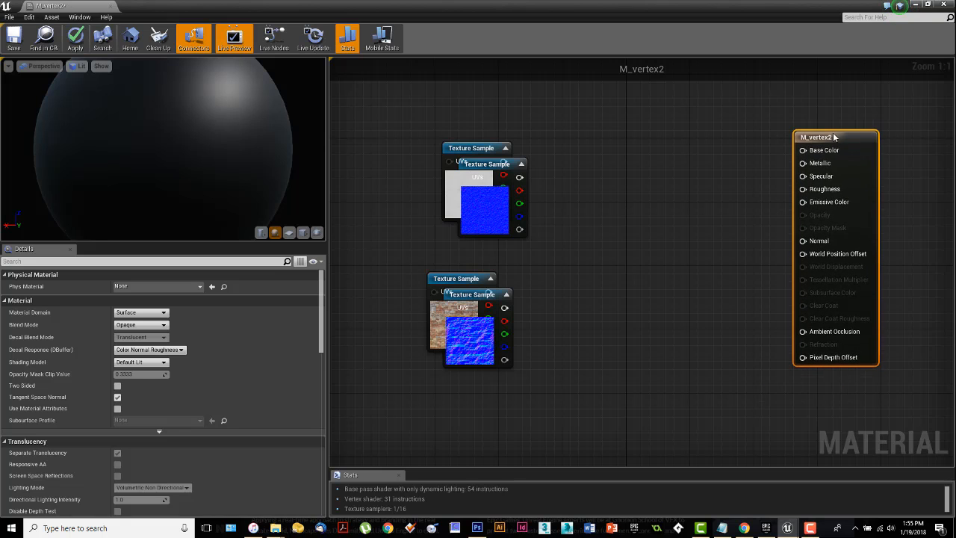
{"action": "scroll", "coordinate": [660, 252], "scroll_direction": "down", "scroll_amount": 12}
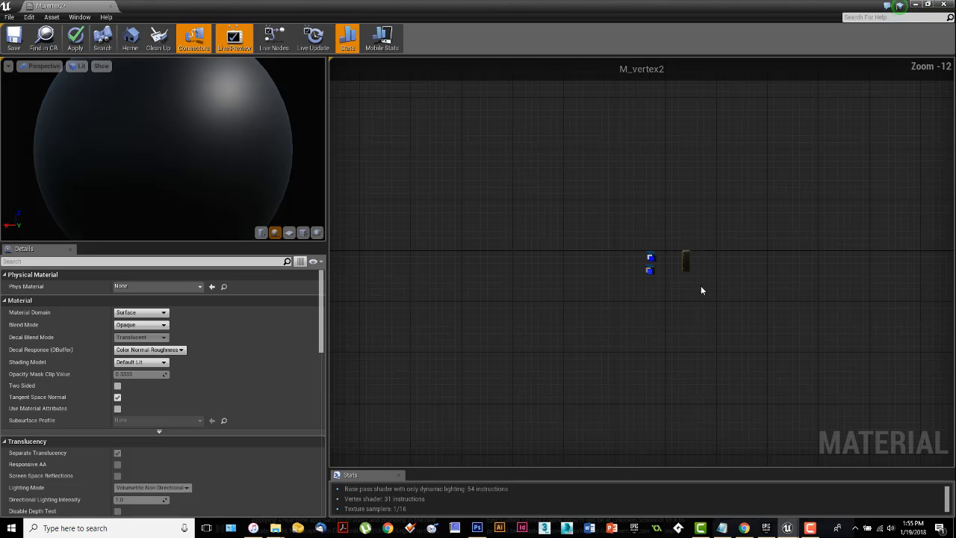
{"action": "scroll", "coordinate": [710, 292], "scroll_direction": "up", "scroll_amount": 11}
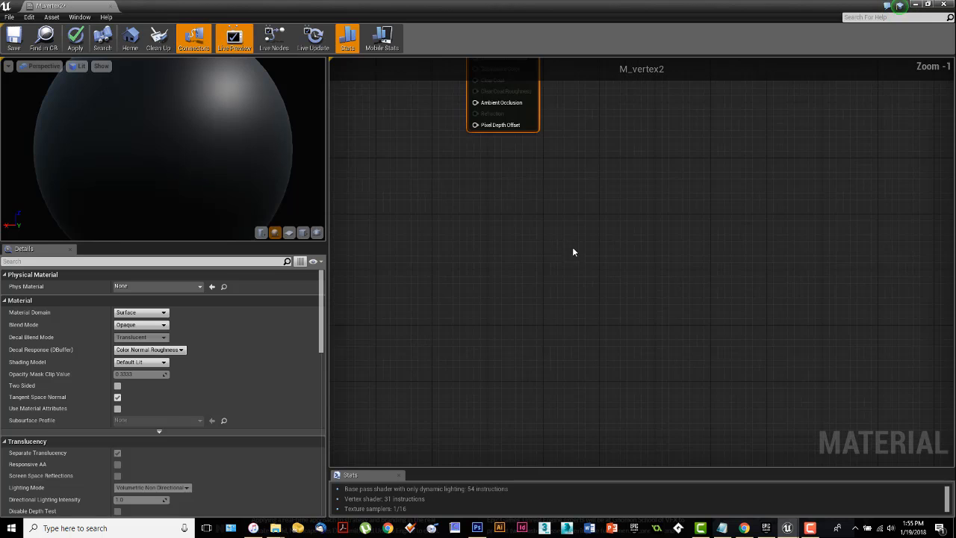
{"action": "right_click_drag", "start_coordinate": [572, 252], "coordinate": [501, 264]}
{"action": "scroll", "coordinate": [542, 288], "scroll_direction": "down", "scroll_amount": 11}
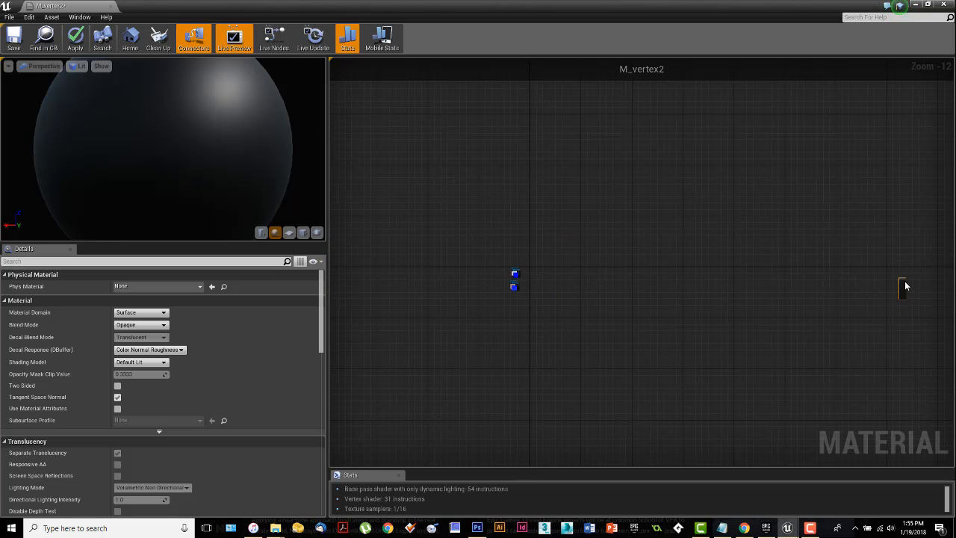
{"action": "left_click_drag", "start_coordinate": [903, 283], "coordinate": [566, 278]}
{"action": "scroll", "coordinate": [554, 277], "scroll_direction": "up", "scroll_amount": 10}
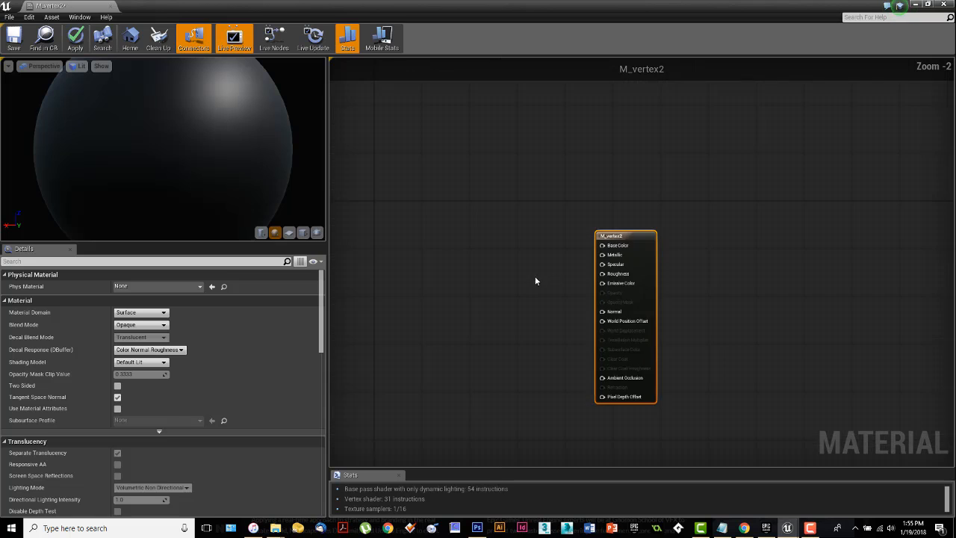
{"action": "right_click_drag", "start_coordinate": [535, 275], "coordinate": [738, 241]}
{"action": "left_click_drag", "start_coordinate": [819, 197], "coordinate": [783, 178]}
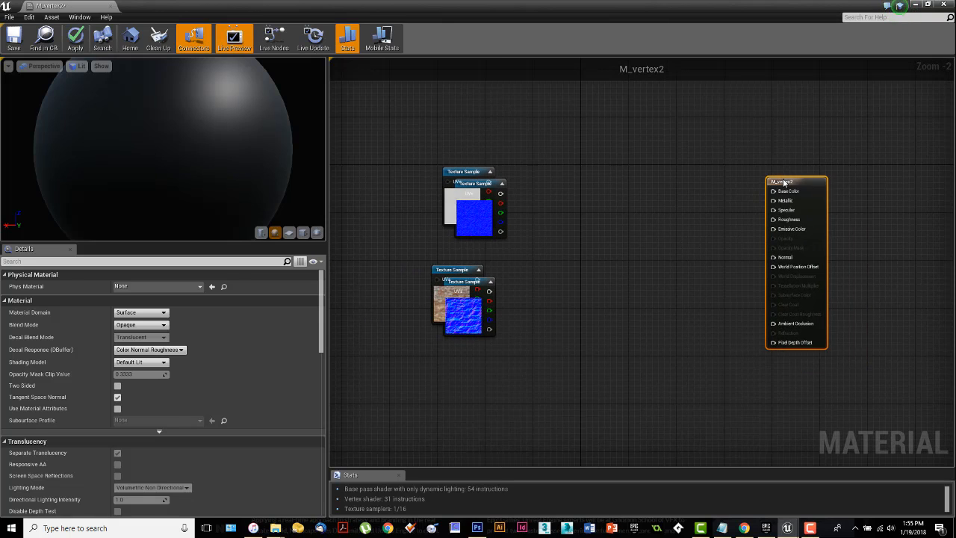
{"action": "right_click_drag", "start_coordinate": [681, 210], "coordinate": [724, 227]}
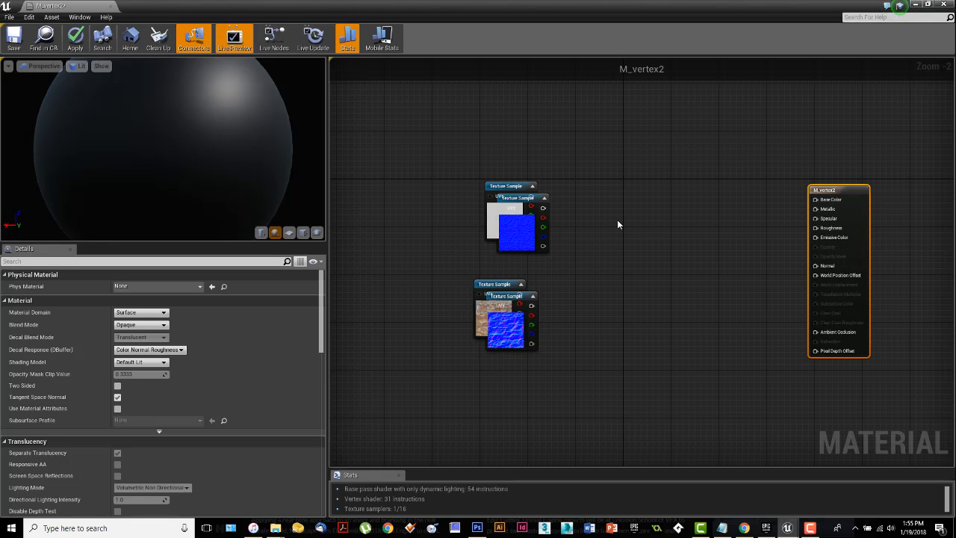
Step: Separate the overlapping texture samples into one column ordered plaster, brick, plaster_n and brick_n
{"action": "left_click_drag", "start_coordinate": [509, 186], "coordinate": [517, 138]}
{"action": "left_click_drag", "start_coordinate": [503, 208], "coordinate": [592, 390]}
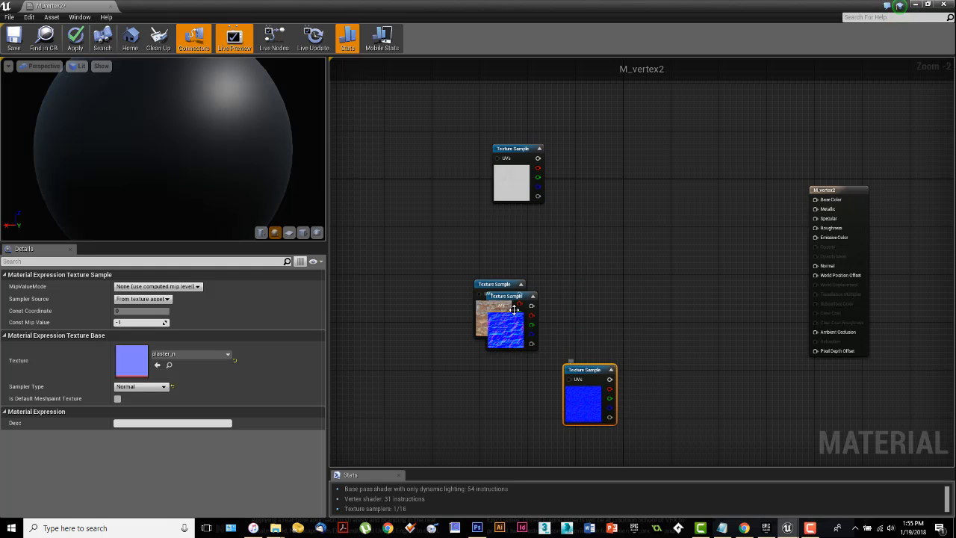
{"action": "left_click_drag", "start_coordinate": [499, 285], "coordinate": [517, 221]}
{"action": "left_click_drag", "start_coordinate": [515, 312], "coordinate": [536, 416]}
{"action": "left_click_drag", "start_coordinate": [582, 373], "coordinate": [507, 327]}
{"action": "right_click_drag", "start_coordinate": [581, 303], "coordinate": [588, 247]}
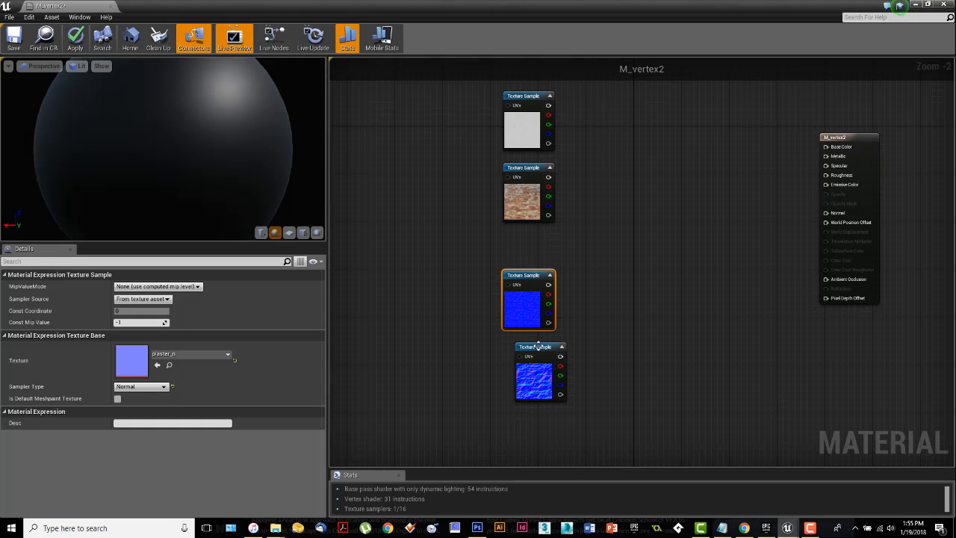
{"action": "left_click_drag", "start_coordinate": [534, 348], "coordinate": [520, 349]}
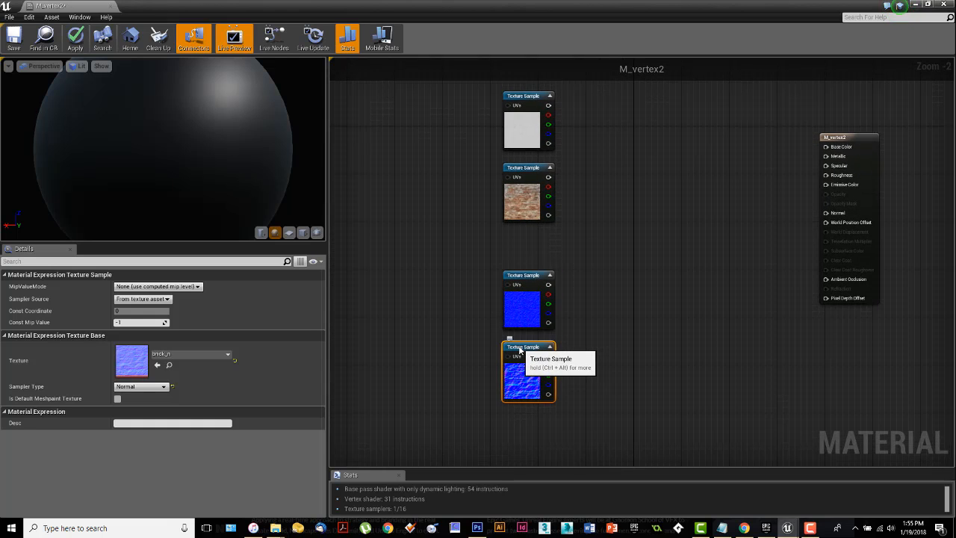
Step: Move the two normal map samples down to widen the gap below the color samples, and shift all four samples up slightly
{"action": "left_click_drag", "start_coordinate": [475, 268], "coordinate": [559, 407]}
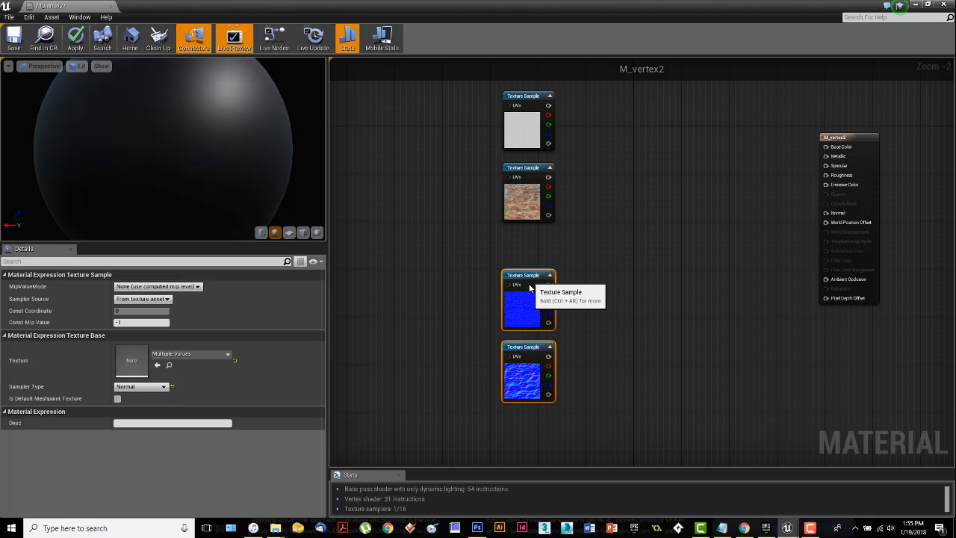
{"action": "left_click_drag", "start_coordinate": [530, 288], "coordinate": [529, 330]}
{"action": "right_click_drag", "start_coordinate": [578, 261], "coordinate": [598, 260]}
{"action": "left_click_drag", "start_coordinate": [497, 105], "coordinate": [607, 416]}
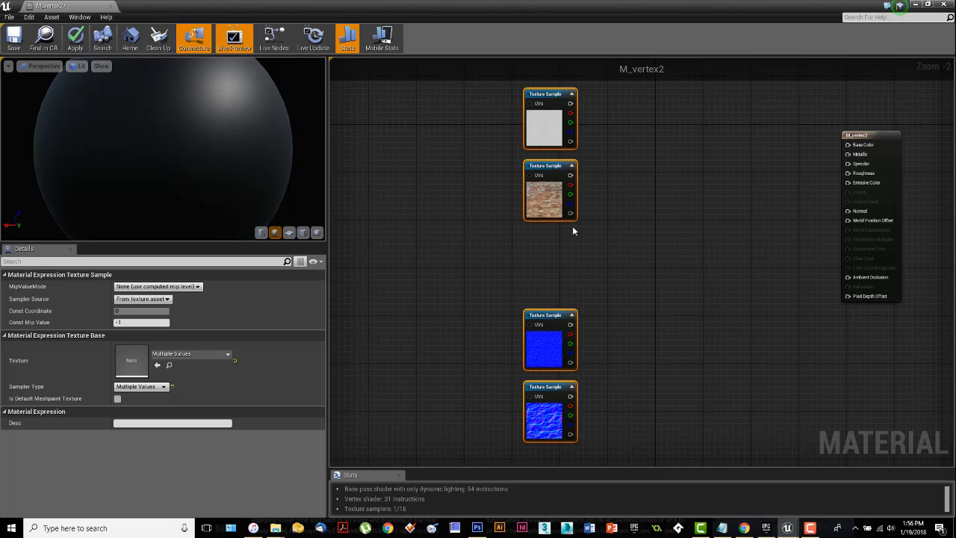
{"action": "left_click_drag", "start_coordinate": [549, 204], "coordinate": [549, 185]}
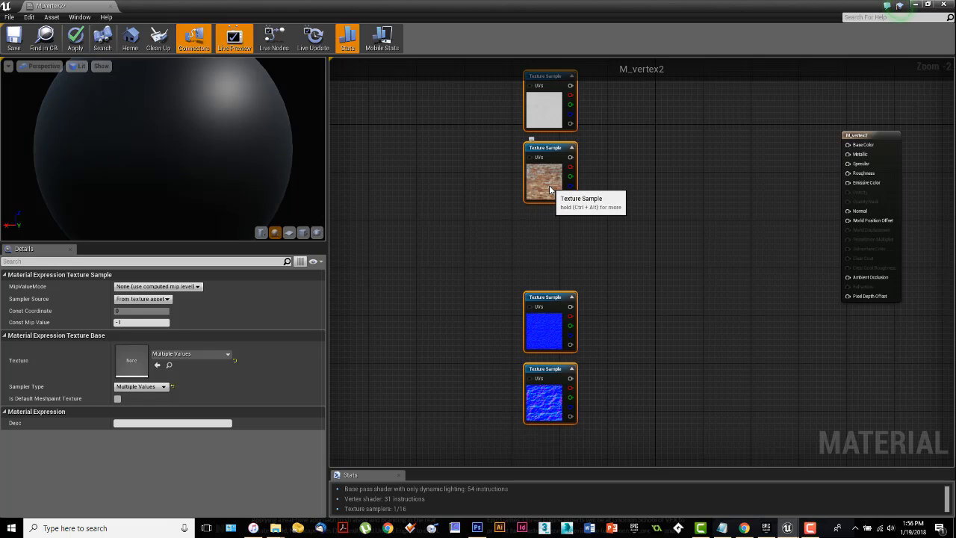
{"action": "left_click", "coordinate": [623, 237]}
{"action": "right_click_drag", "start_coordinate": [627, 242], "coordinate": [645, 263]}
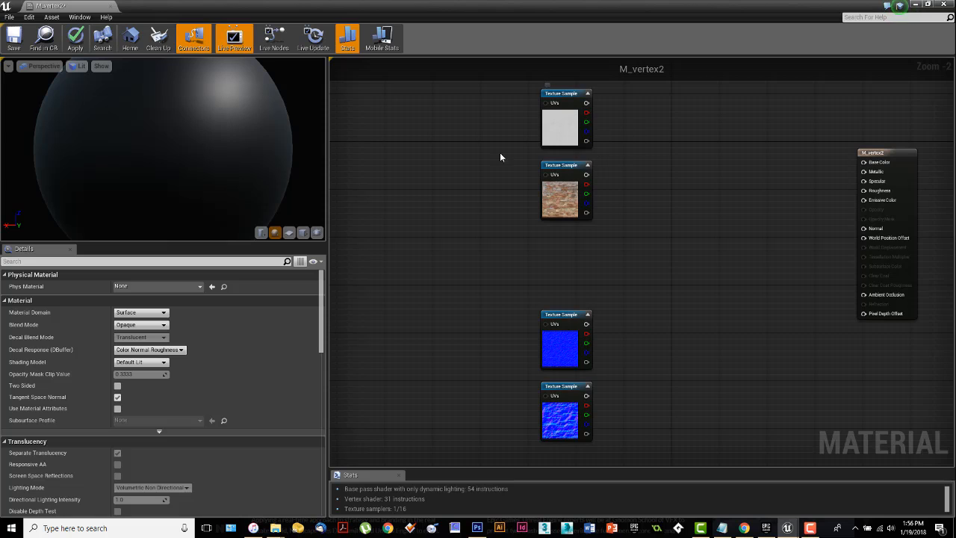
Step: Check which texture each of the four texture samples uses
{"action": "left_click", "coordinate": [561, 132]}
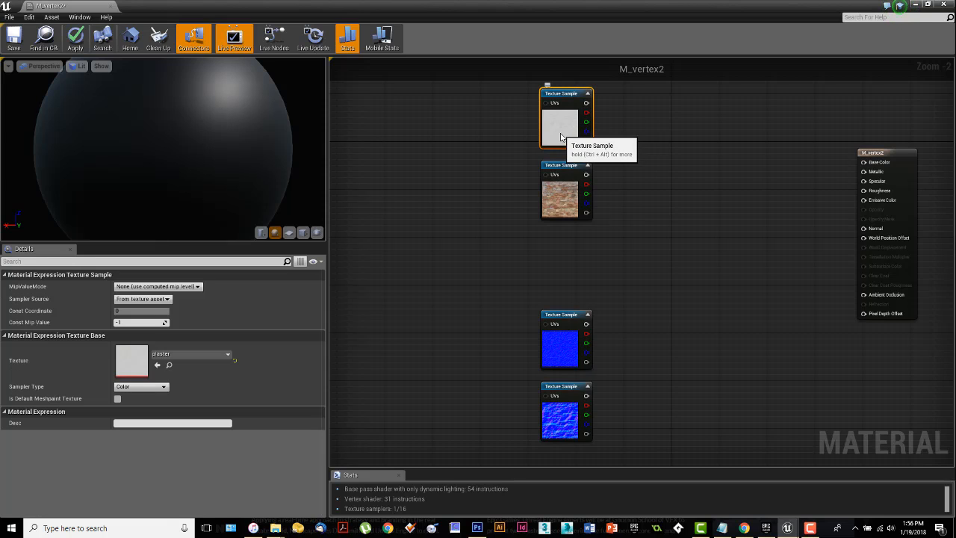
{"action": "left_click", "coordinate": [570, 197]}
{"action": "left_click", "coordinate": [560, 355]}
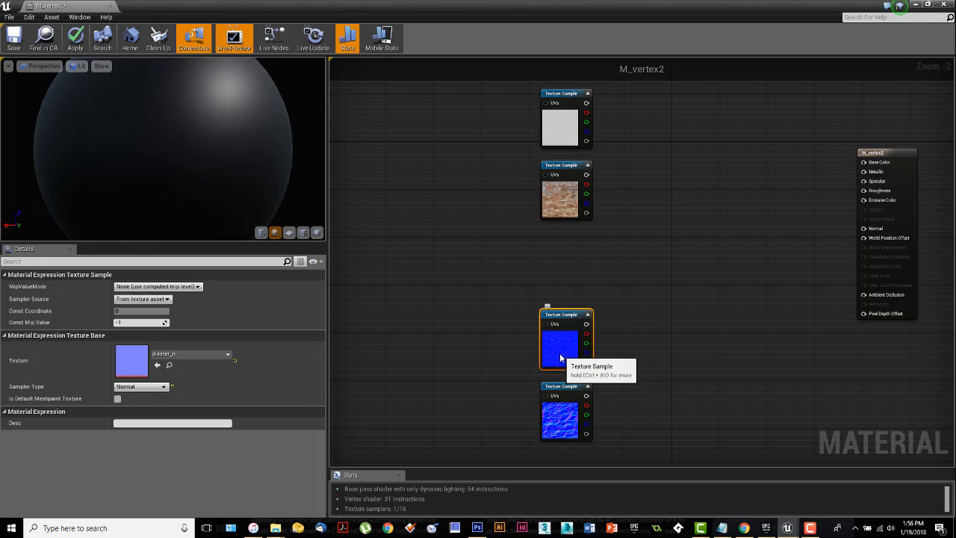
{"action": "left_click", "coordinate": [569, 425]}
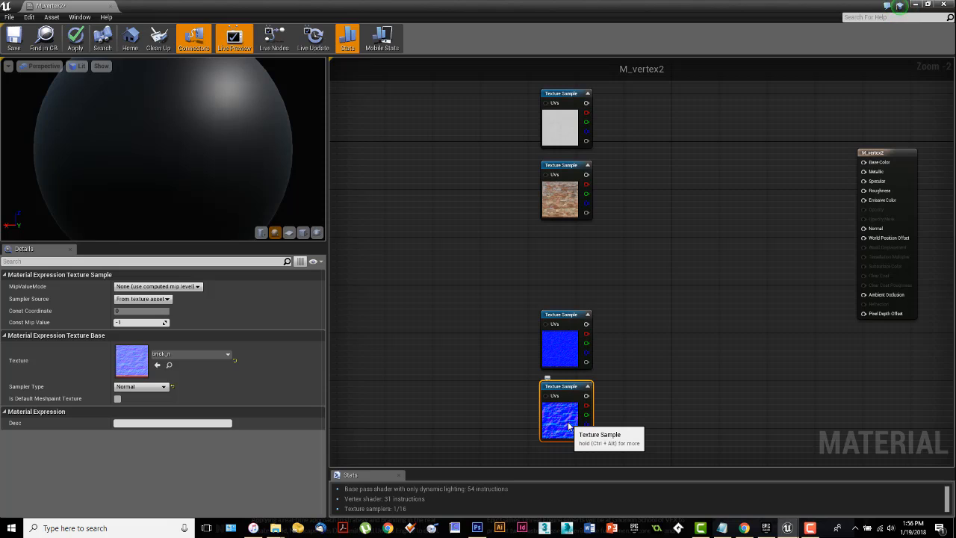
{"action": "left_click", "coordinate": [641, 313]}
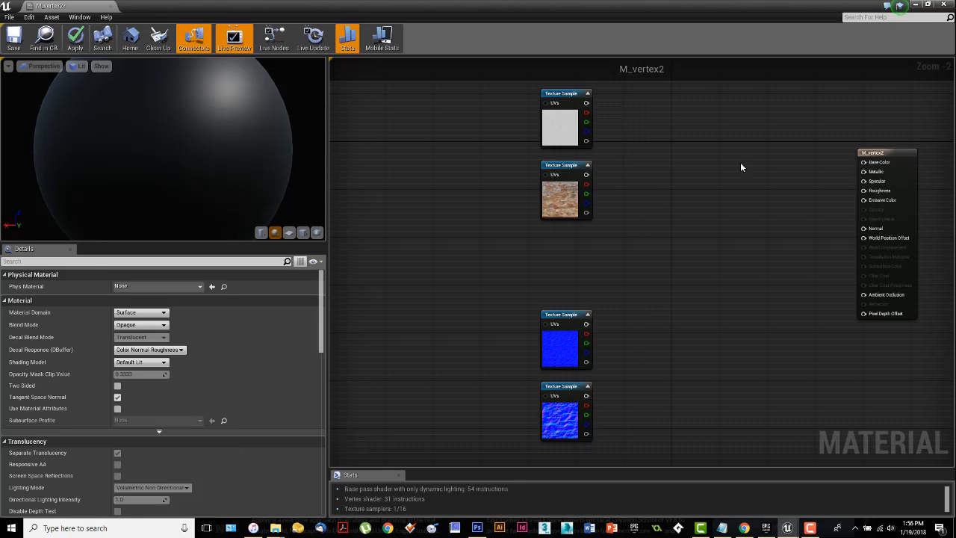
Step: Connect the plaster sample to the material's Base Color, and replace that connection with the brick sample
{"action": "left_click_drag", "start_coordinate": [863, 161], "coordinate": [586, 103]}
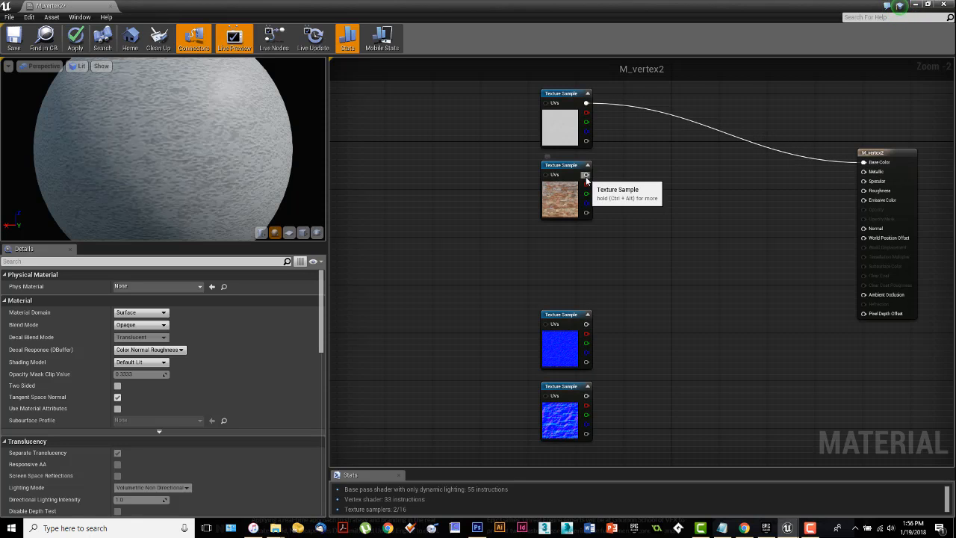
{"action": "left_click_drag", "start_coordinate": [585, 174], "coordinate": [864, 164]}
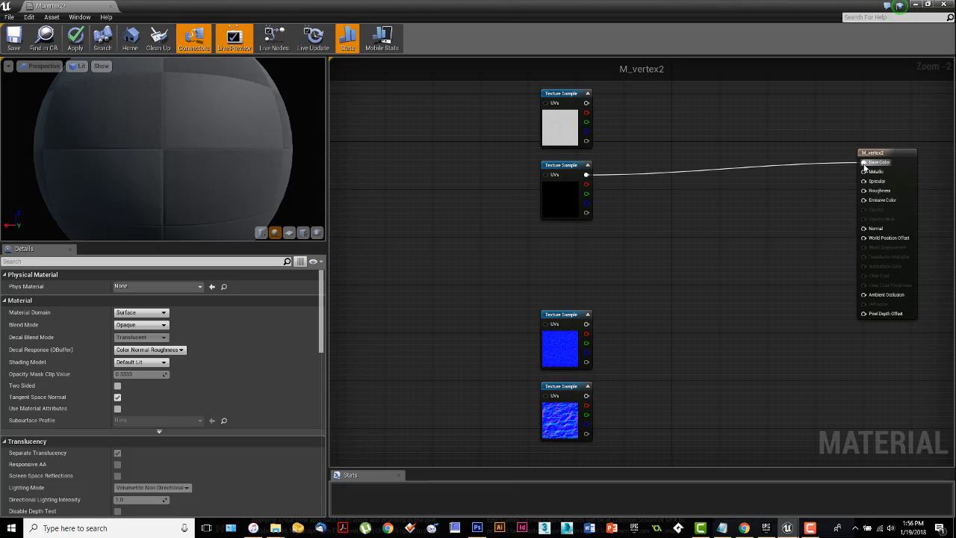
{"action": "right_click", "coordinate": [587, 174]}
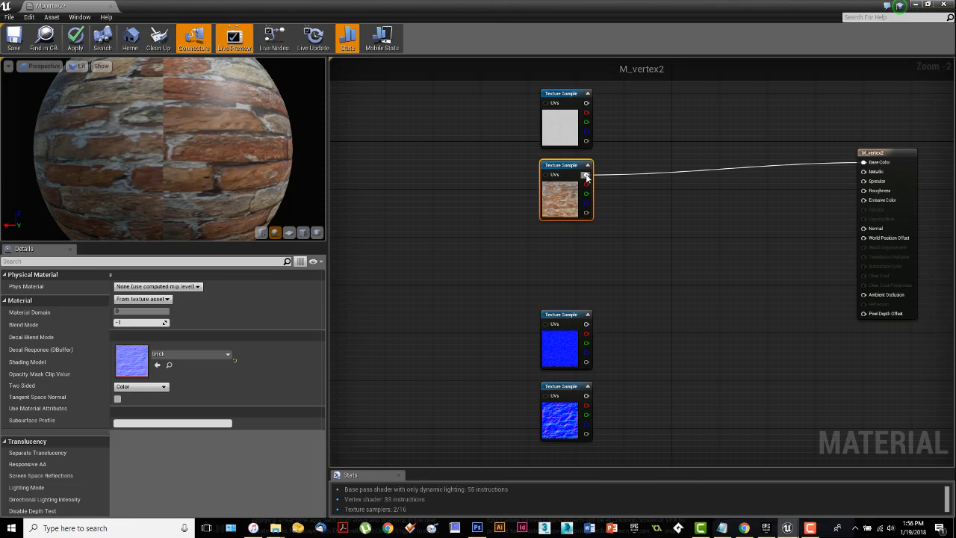
Step: Disconnect the brick sample from the material's Base Color, save M_vertex2 and close its editor
{"action": "left_click", "coordinate": [614, 137]}
{"action": "left_click", "coordinate": [654, 203]}
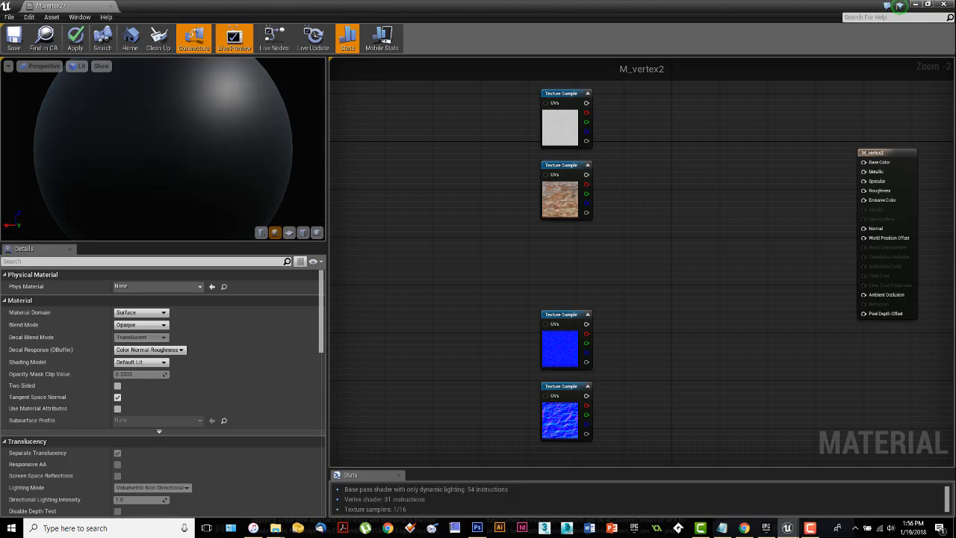
{"action": "right_click_drag", "start_coordinate": [648, 216], "coordinate": [663, 236]}
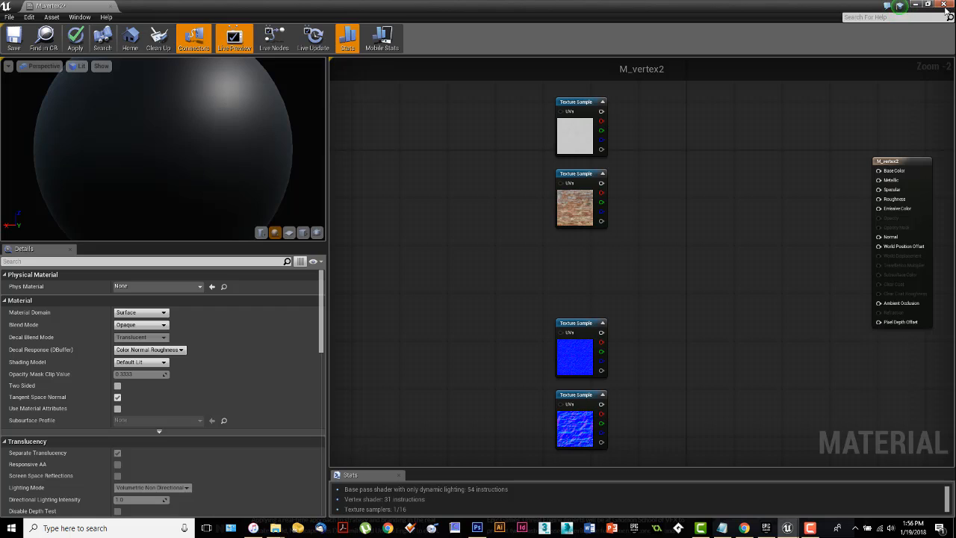
{"action": "left_click", "coordinate": [22, 48]}
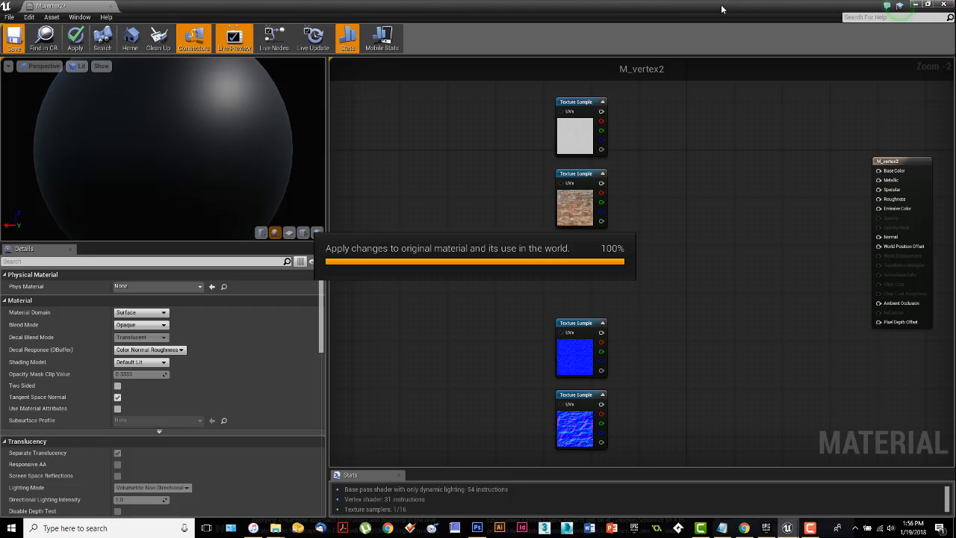
{"action": "left_click", "coordinate": [944, 7]}
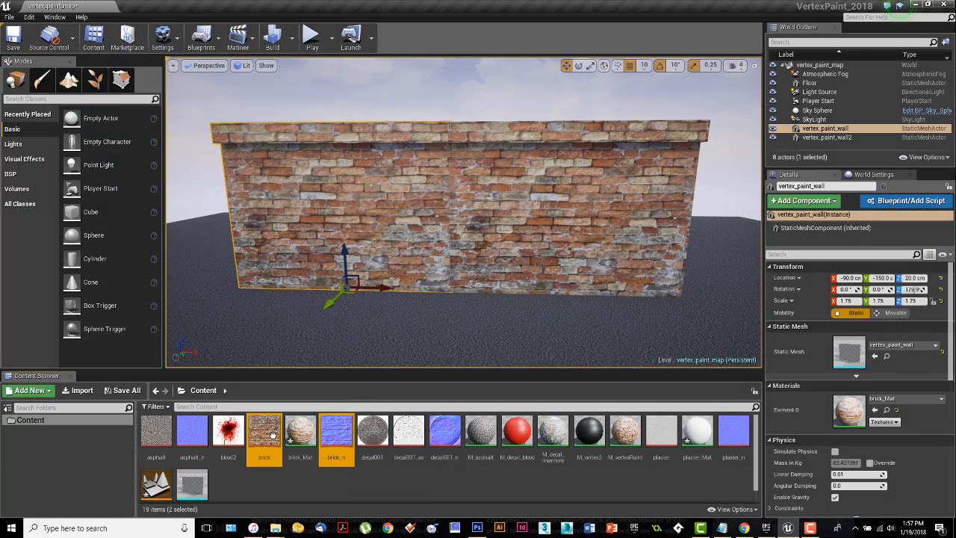
Step: Open the vertex_paint_wall static mesh and examine it from the front, side and back
{"action": "mouse_move", "coordinate": [269, 436]}
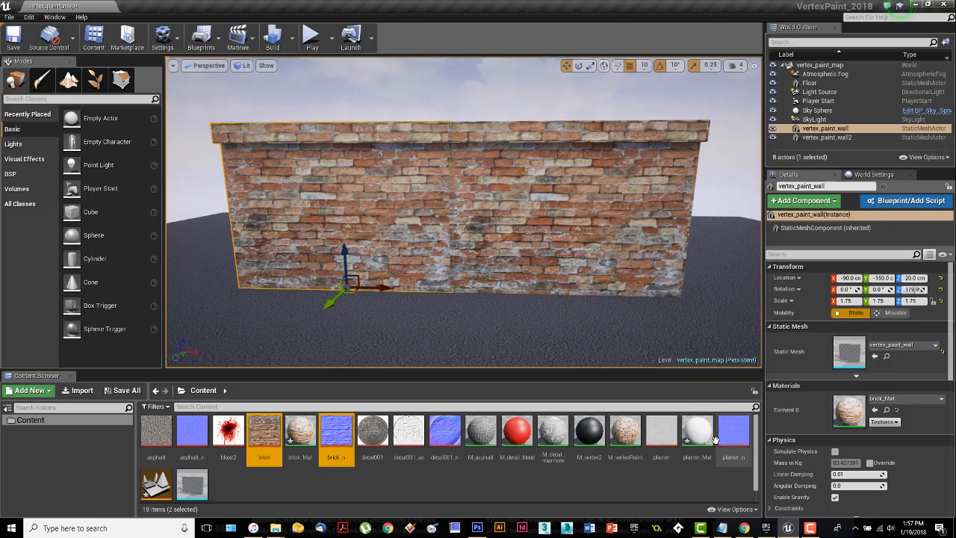
{"action": "left_click", "coordinate": [190, 483]}
{"action": "double_click", "coordinate": [188, 483]}
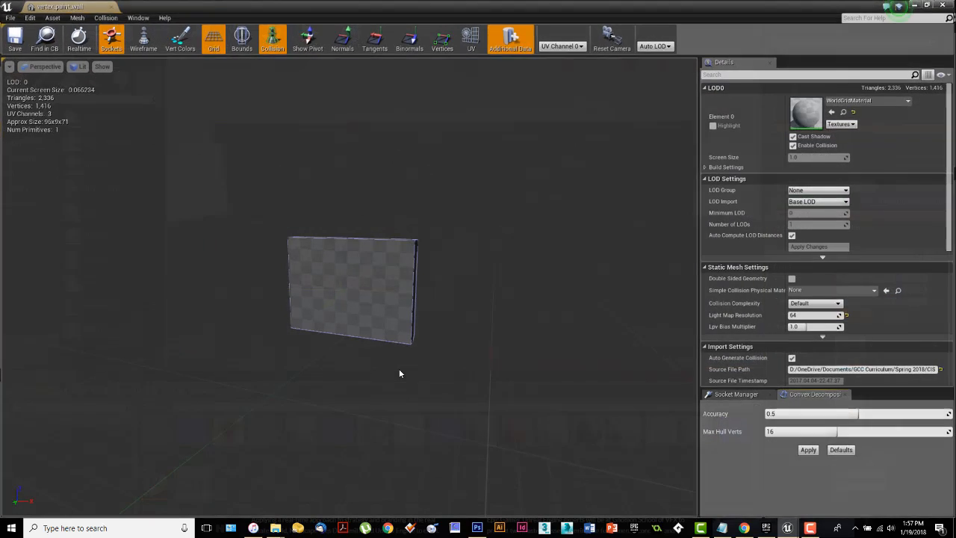
{"action": "mouse_move", "coordinate": [372, 335]}
{"action": "right_mouse_down"}
{"action": "mouse_move", "coordinate": [372, 373]}
{"action": "mouse_move", "coordinate": [359, 321]}
{"action": "mouse_move", "coordinate": [362, 347]}
{"action": "right_mouse_up"}
{"action": "key", "text": "w"}
{"action": "middle_click_drag", "start_coordinate": [362, 347], "coordinate": [362, 373]}
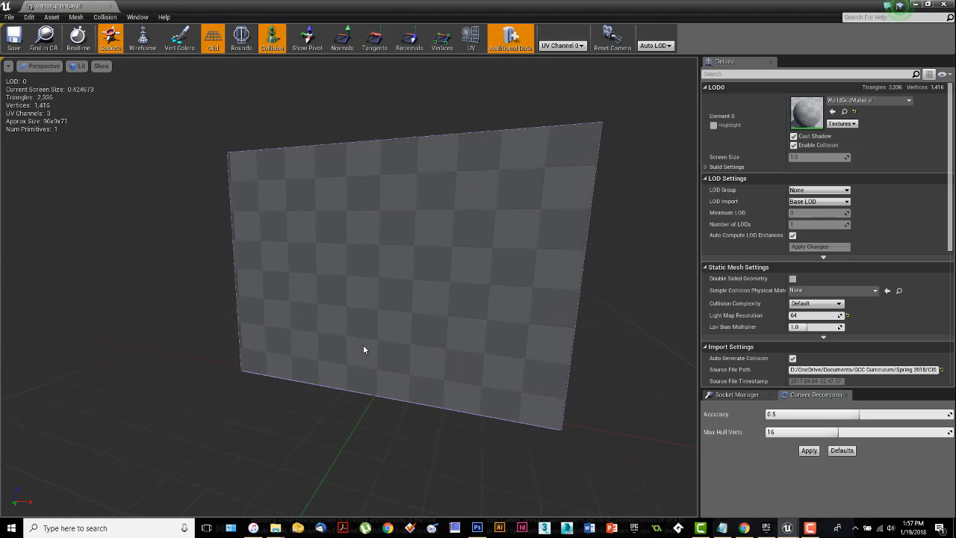
{"action": "left_click_drag", "start_coordinate": [363, 345], "coordinate": [597, 347], "text": "alt"}
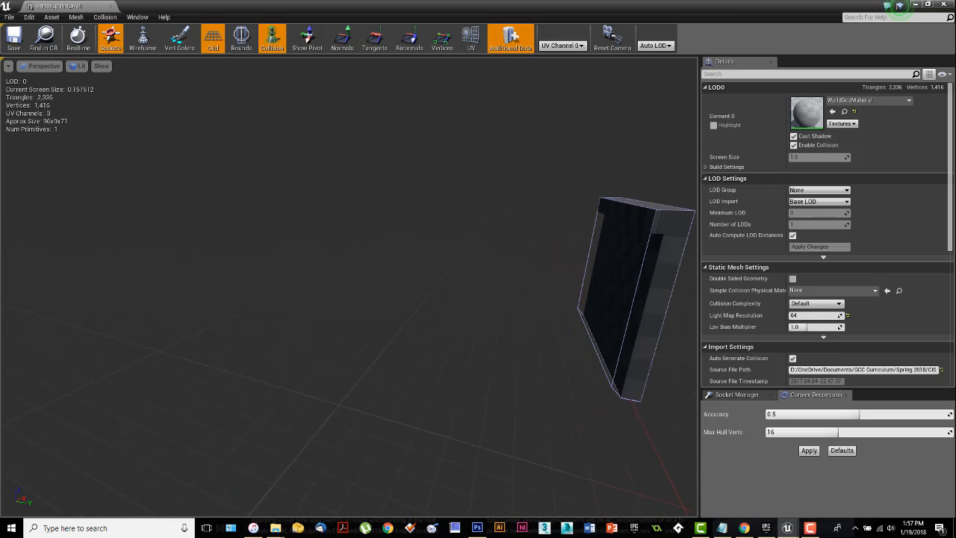
{"action": "right_click_drag", "start_coordinate": [363, 345], "coordinate": [440, 377]}
{"action": "key", "text": "a"}
{"action": "key", "text": "w"}
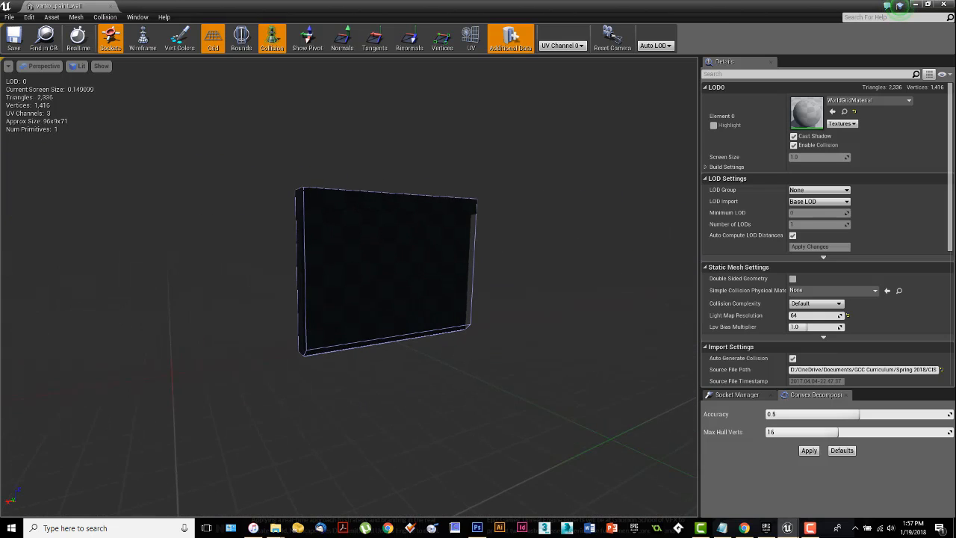
{"action": "right_click_drag", "start_coordinate": [400, 349], "coordinate": [500, 349]}
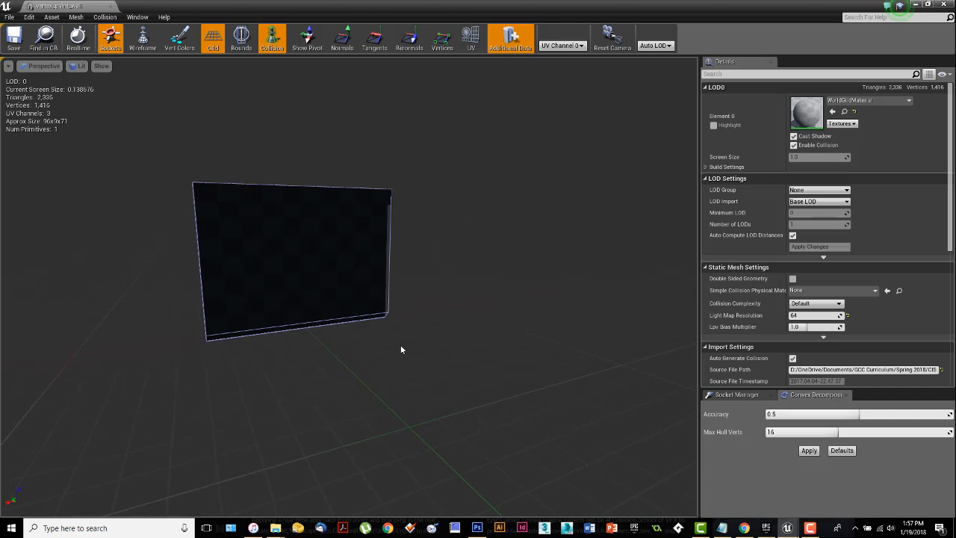
{"action": "key", "text": "l"}
{"action": "left_click_drag", "start_coordinate": [361, 317], "coordinate": [408, 244]}
{"action": "right_click_drag", "start_coordinate": [406, 354], "coordinate": [372, 356]}
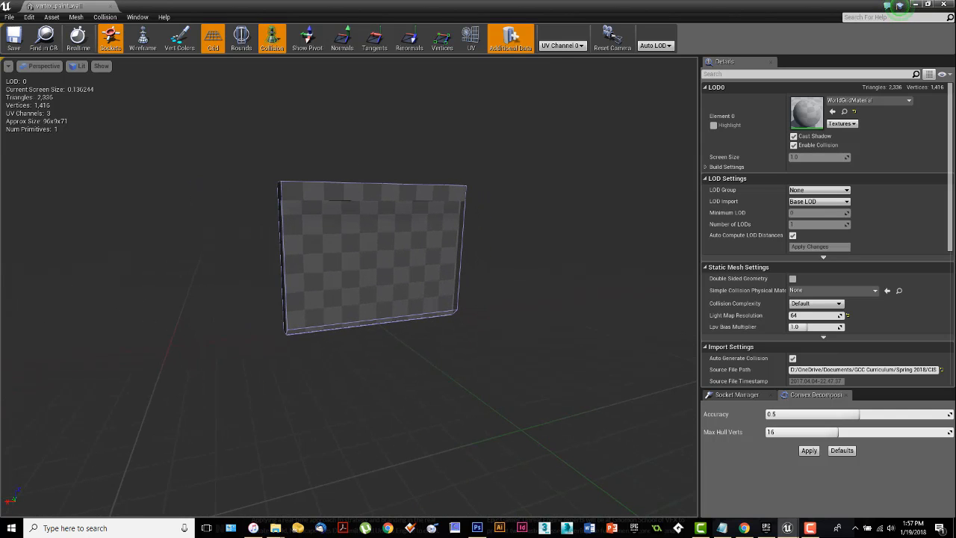
{"action": "left_click_drag", "start_coordinate": [372, 356], "coordinate": [374, 310]}
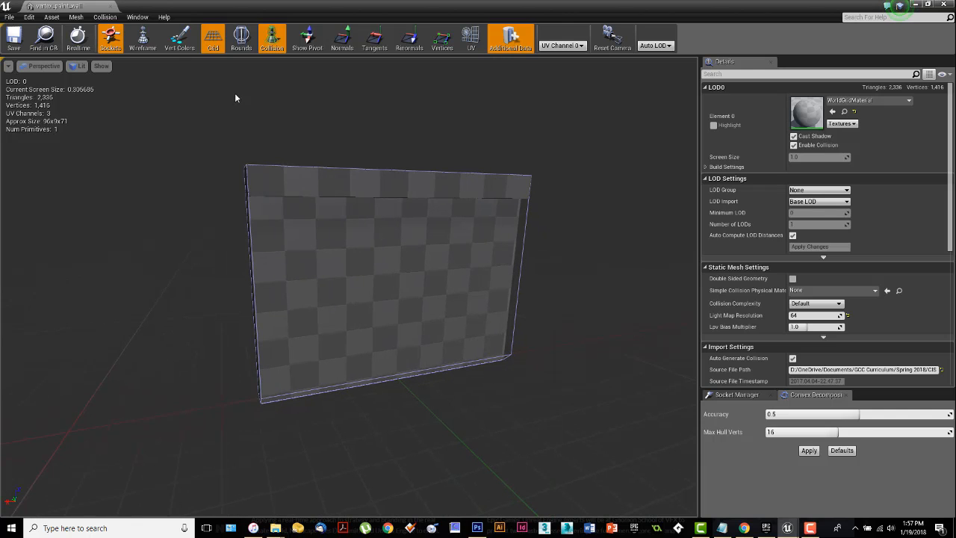
Step: Show the wall mesh in wireframe, examine its vertex grid up close and from a distance, and close the mesh
{"action": "left_click", "coordinate": [142, 46]}
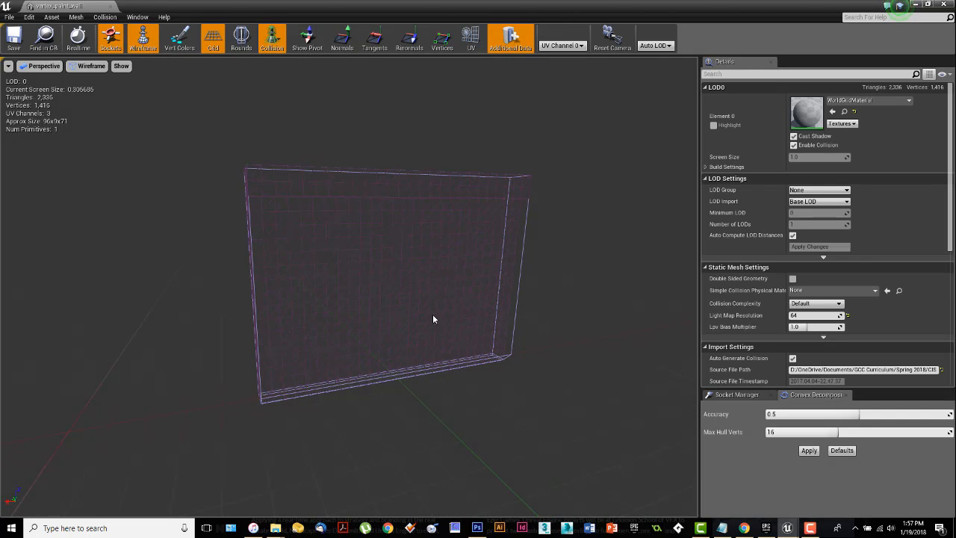
{"action": "left_click_drag", "start_coordinate": [439, 322], "coordinate": [440, 275]}
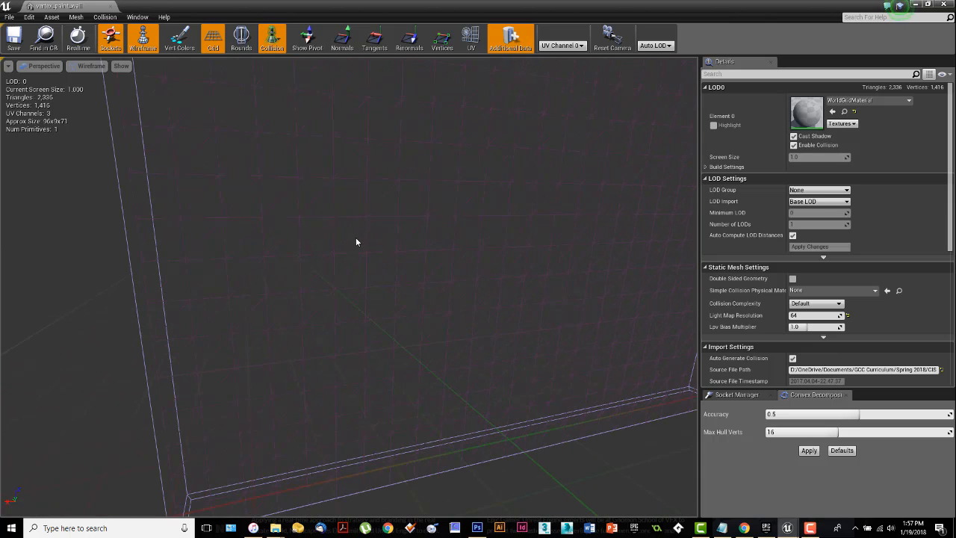
{"action": "left_click_drag", "start_coordinate": [416, 292], "coordinate": [377, 290]}
{"action": "right_click_drag", "start_coordinate": [377, 289], "coordinate": [377, 243]}
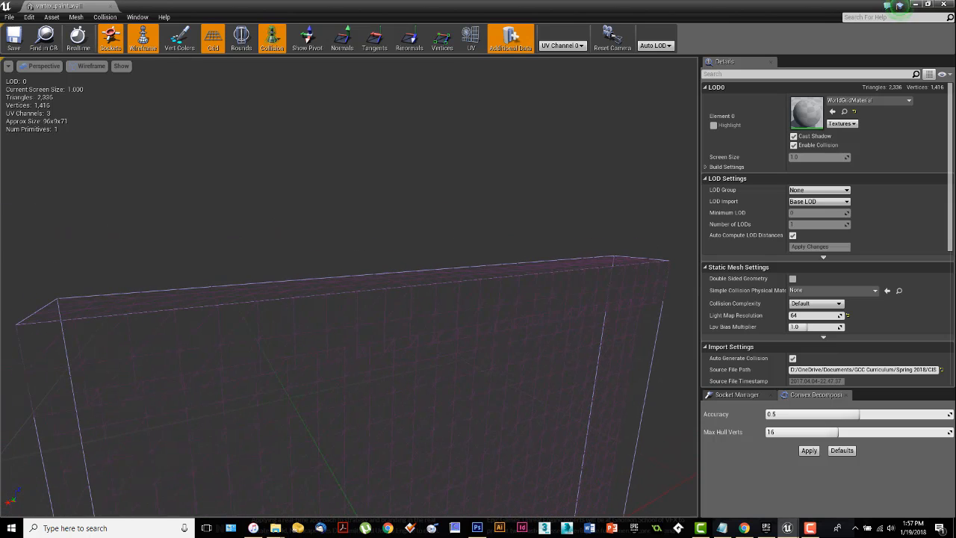
{"action": "left_click_drag", "start_coordinate": [377, 242], "coordinate": [378, 279]}
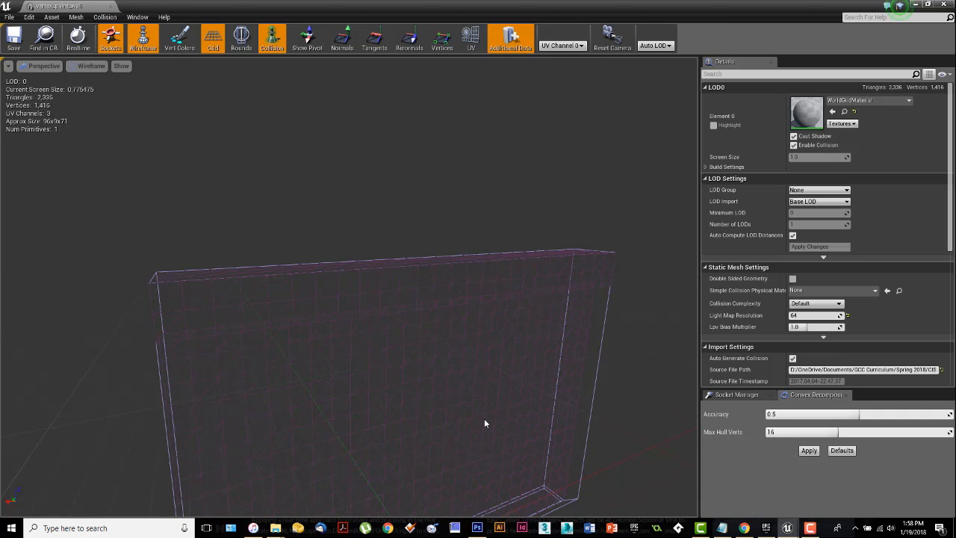
{"action": "left_click_drag", "start_coordinate": [479, 416], "coordinate": [389, 375]}
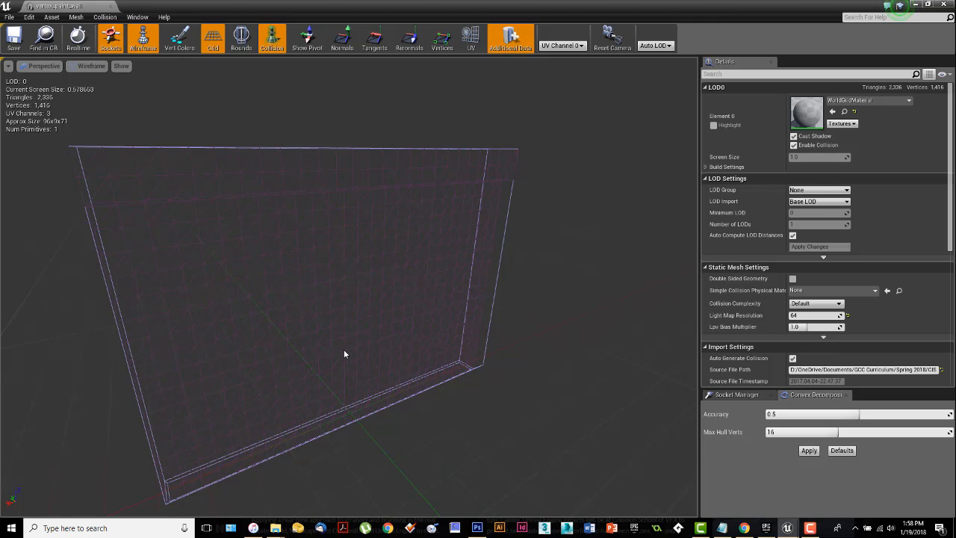
{"action": "left_click_drag", "start_coordinate": [344, 349], "coordinate": [347, 224]}
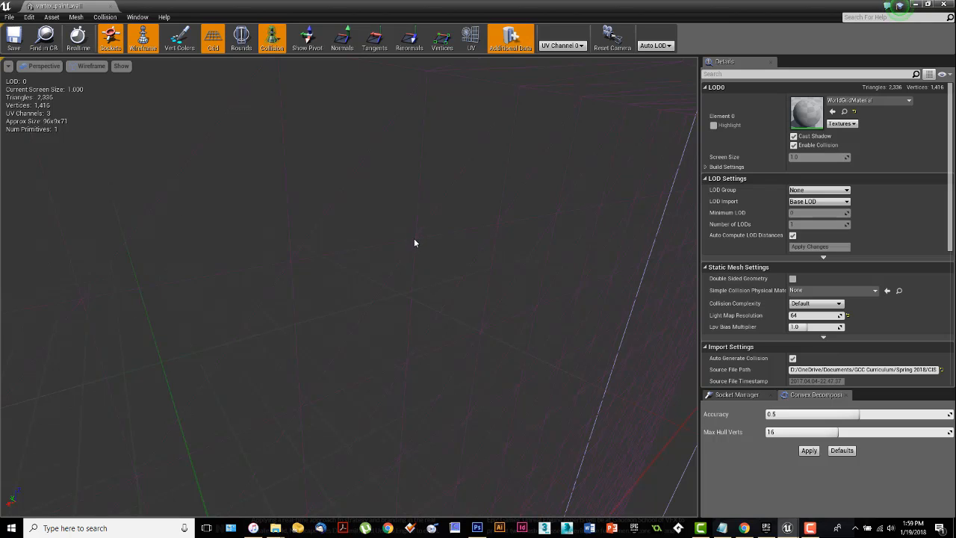
{"action": "left_click_drag", "start_coordinate": [419, 255], "coordinate": [420, 392]}
{"action": "mouse_move", "coordinate": [418, 259]}
{"action": "right_mouse_down"}
{"action": "mouse_move", "coordinate": [396, 236]}
{"action": "mouse_move", "coordinate": [419, 266]}
{"action": "right_mouse_up"}
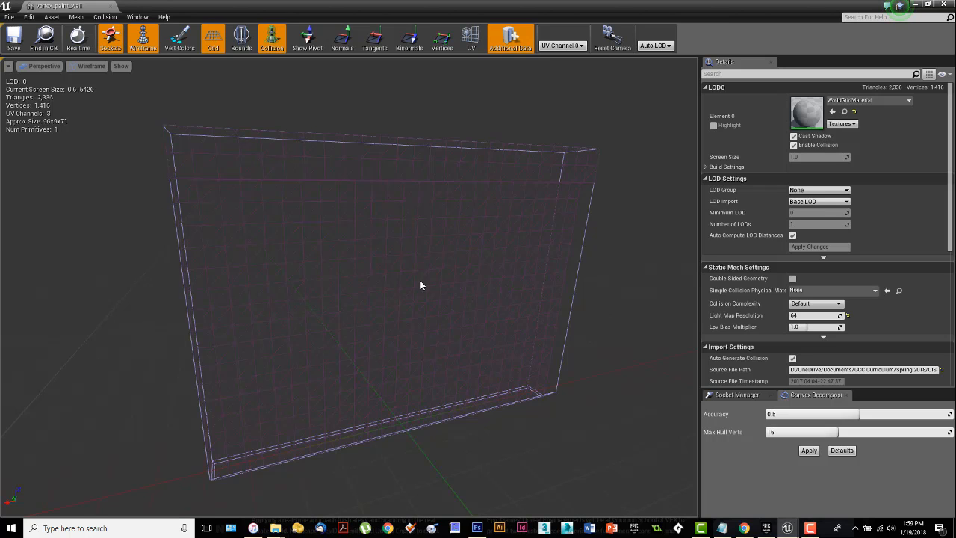
{"action": "mouse_move", "coordinate": [420, 281]}
{"action": "left_mouse_down"}
{"action": "mouse_move", "coordinate": [420, 301]}
{"action": "mouse_move", "coordinate": [422, 277]}
{"action": "left_mouse_up"}
{"action": "right_click_drag", "start_coordinate": [421, 281], "coordinate": [428, 282]}
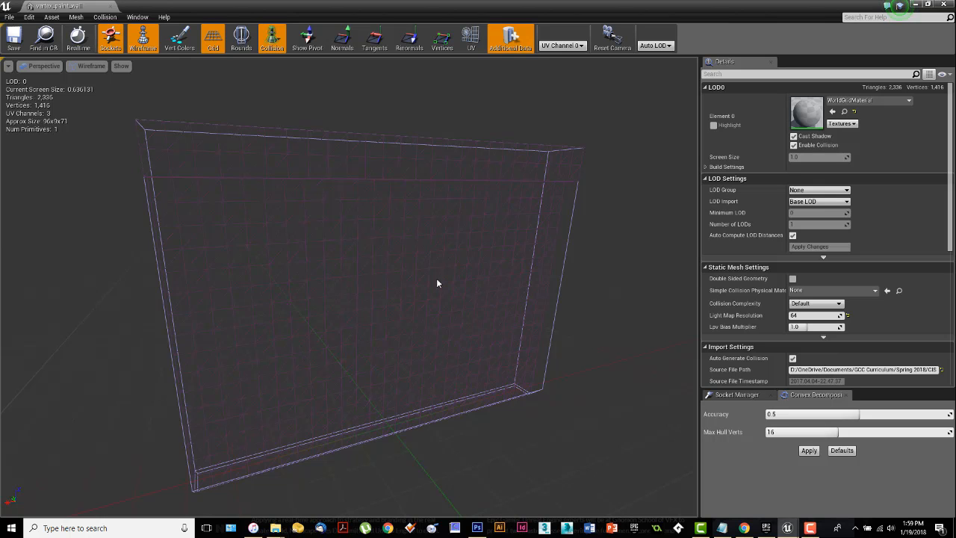
{"action": "left_click", "coordinate": [939, 4]}
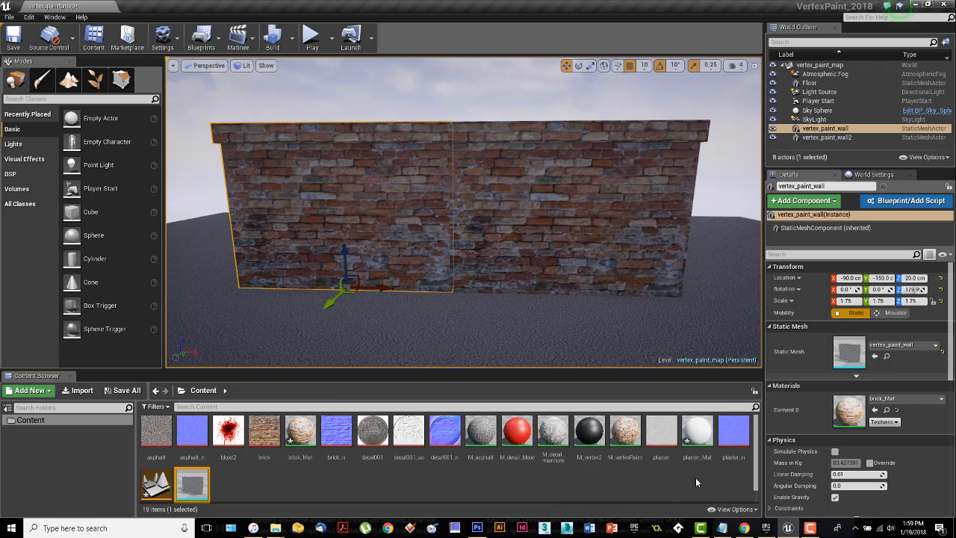
Step: Reopen the M_vertex2 material and add a VertexColor node between the brick and plaster_n texture samples
{"action": "double_click", "coordinate": [595, 439]}
{"action": "right_click_drag", "start_coordinate": [531, 337], "coordinate": [635, 283]}
{"action": "scroll", "coordinate": [605, 363], "scroll_direction": "down", "scroll_amount": 3}
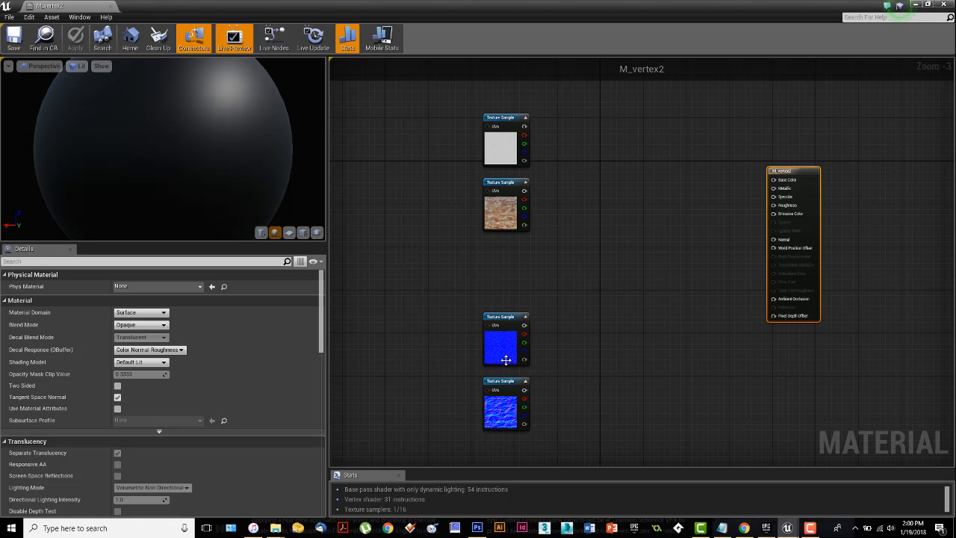
{"action": "right_click", "coordinate": [486, 246]}
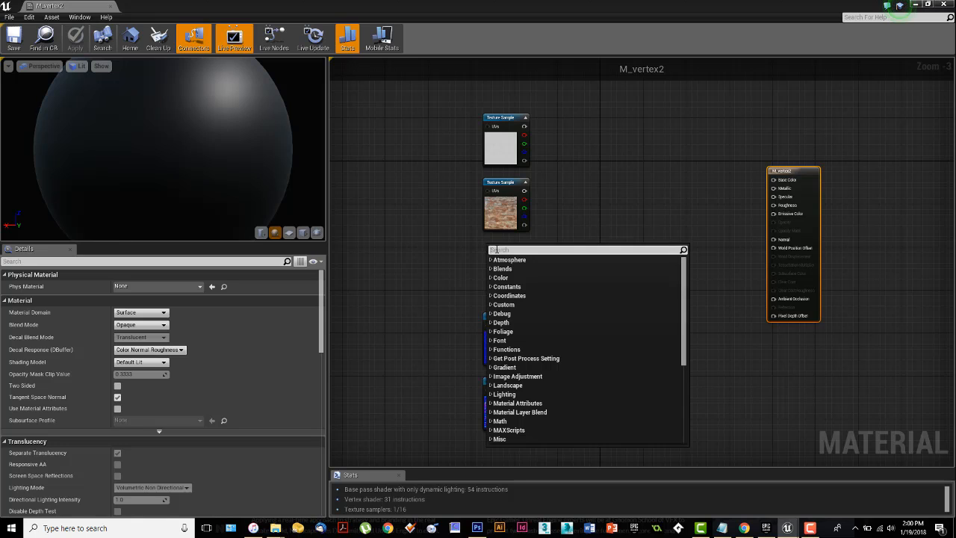
{"action": "type", "text": "vertex"}
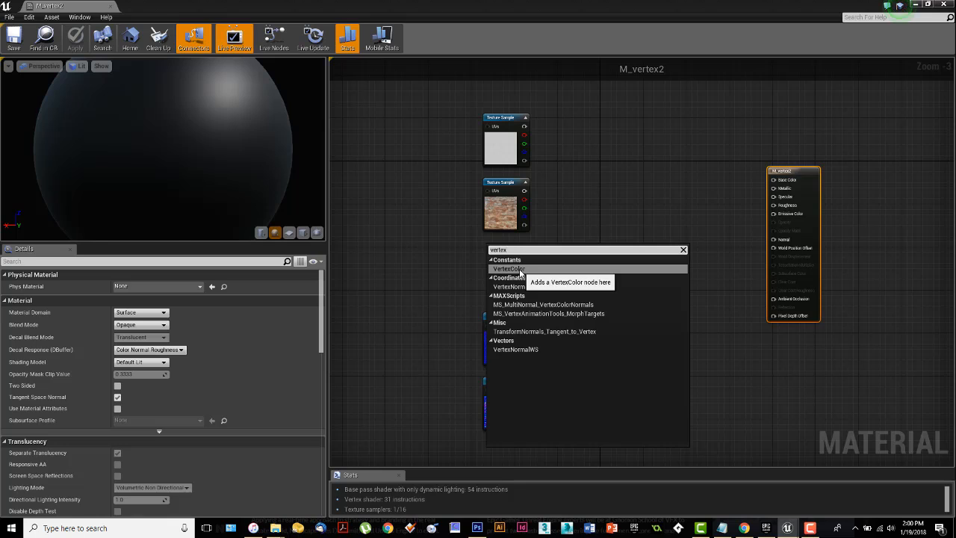
{"action": "left_click", "coordinate": [521, 270]}
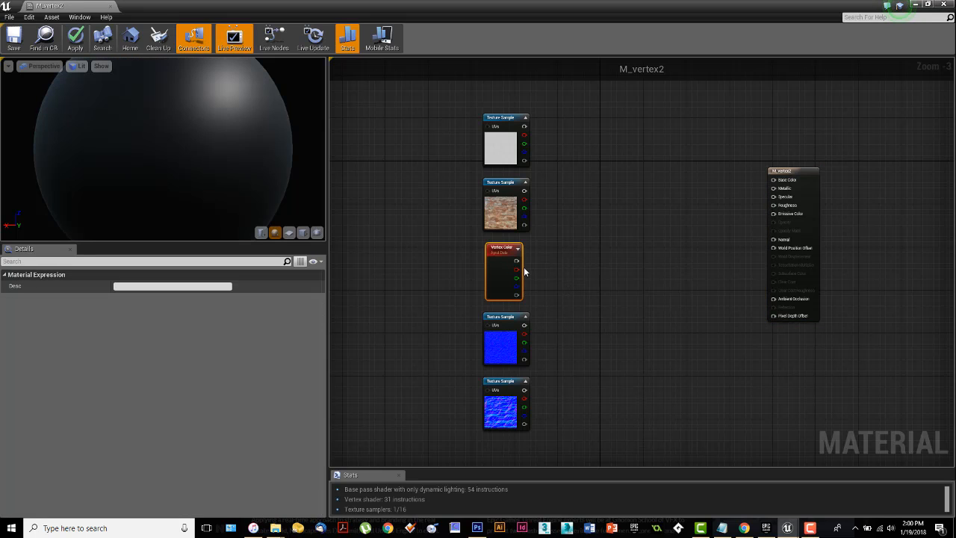
{"action": "scroll", "coordinate": [524, 267], "scroll_direction": "up", "scroll_amount": 3}
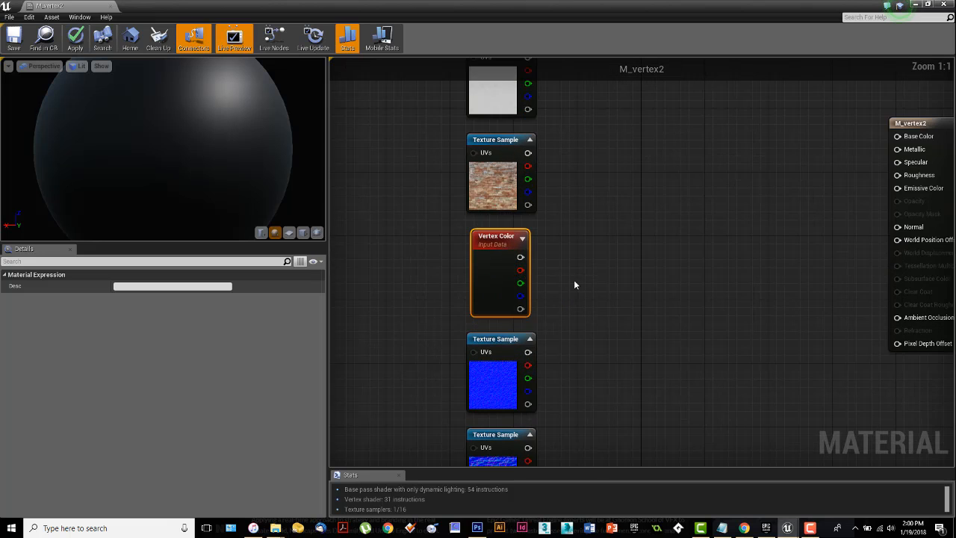
{"action": "right_click_drag", "start_coordinate": [574, 284], "coordinate": [578, 294]}
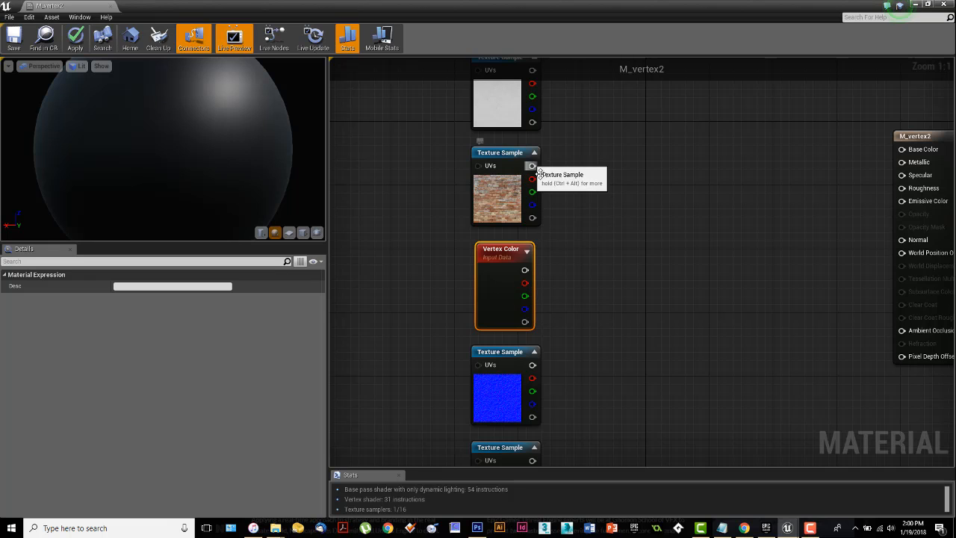
{"action": "left_click_drag", "start_coordinate": [531, 166], "coordinate": [644, 140]}
{"action": "left_click", "coordinate": [630, 152]}
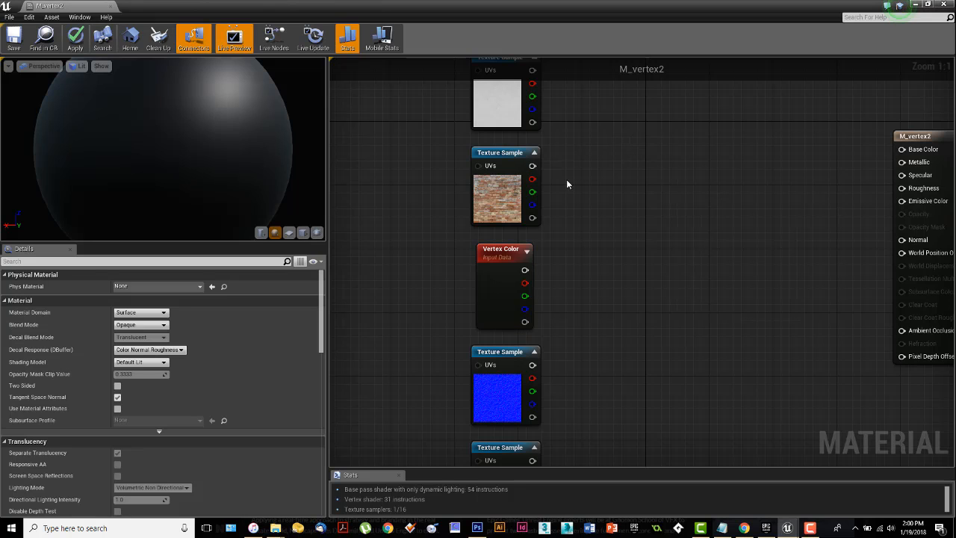
{"action": "left_click_drag", "start_coordinate": [547, 182], "coordinate": [593, 168]}
{"action": "left_click", "coordinate": [569, 183]}
{"action": "scroll", "coordinate": [643, 257], "scroll_direction": "down", "scroll_amount": 2}
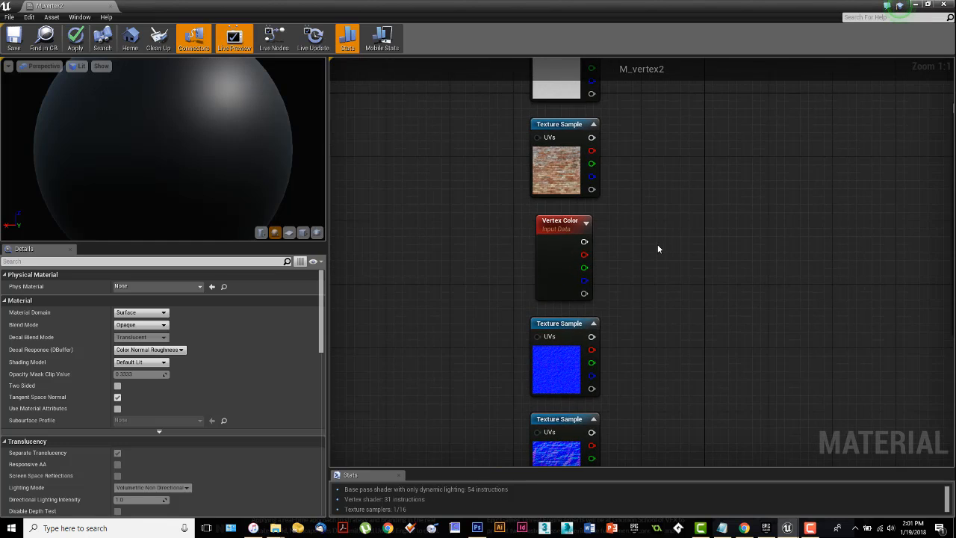
{"action": "right_click_drag", "start_coordinate": [657, 246], "coordinate": [635, 259]}
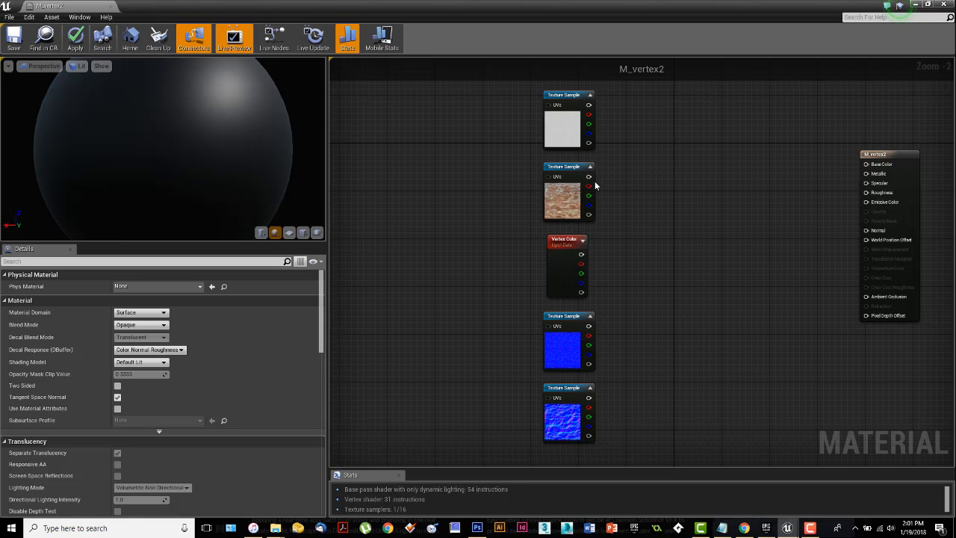
Step: Connect the brick sample to the material's Base Color, save M_vertex2 and close its editor
{"action": "left_click_drag", "start_coordinate": [589, 177], "coordinate": [866, 165]}
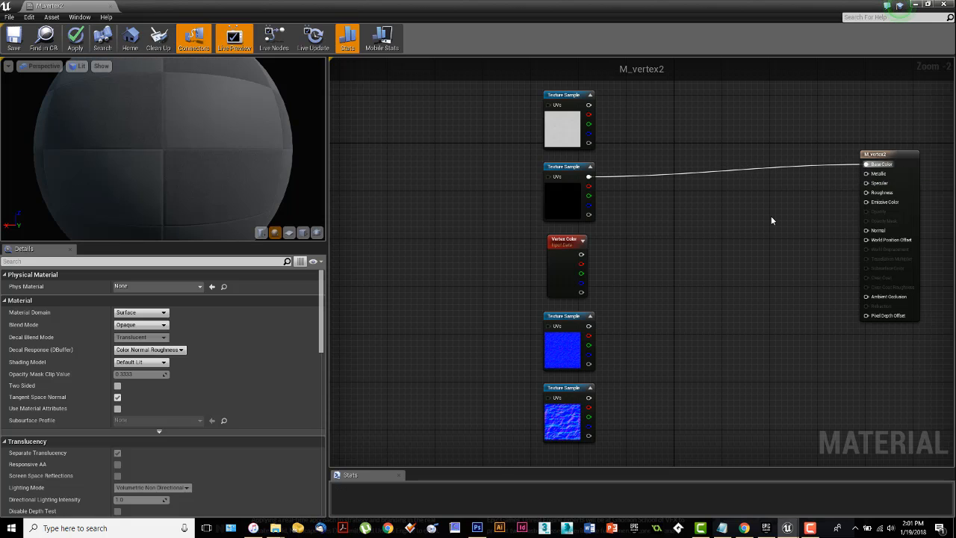
{"action": "left_click", "coordinate": [13, 37]}
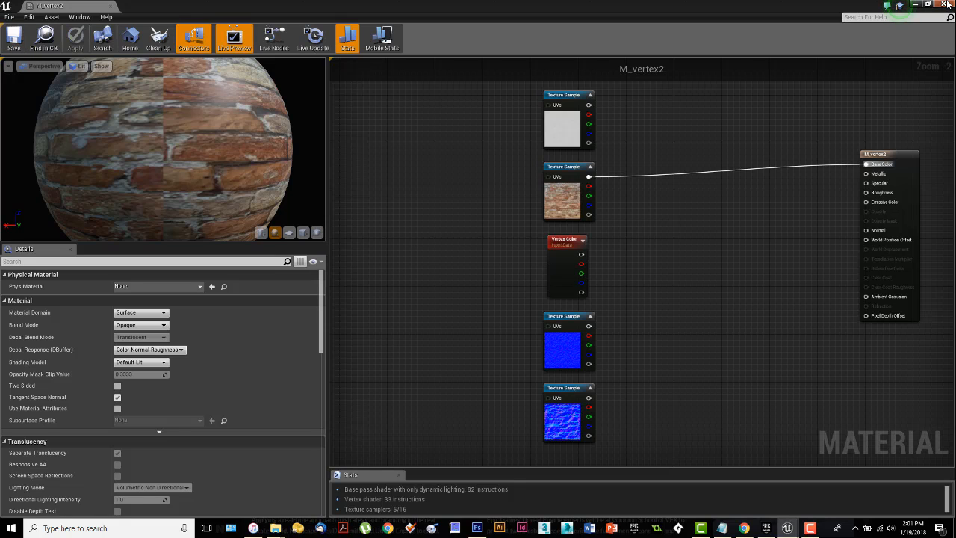
{"action": "left_click_drag", "start_coordinate": [806, 9], "coordinate": [755, 52]}
{"action": "left_click", "coordinate": [897, 45]}
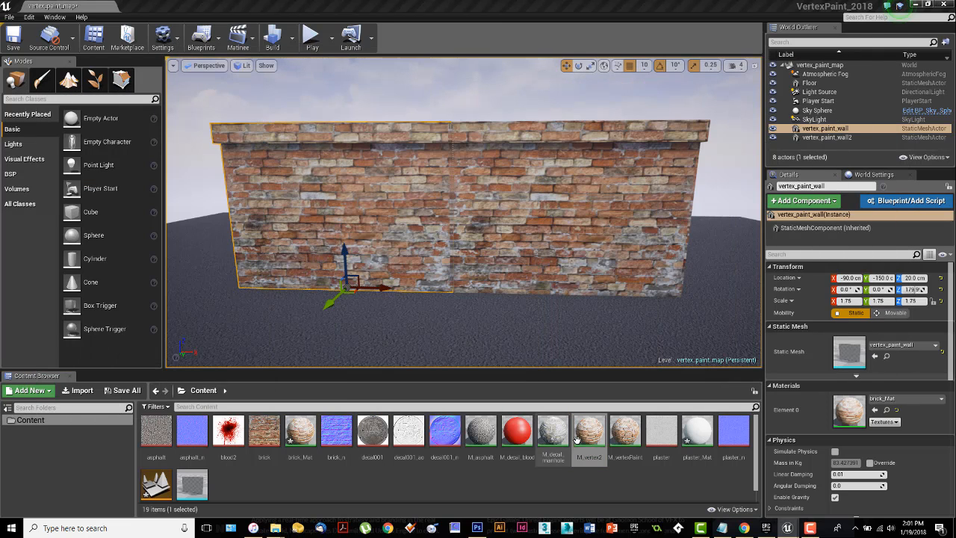
Step: Assign the M_vertex2 material to the vertex_paint_wall mesh in the level, and select M_vertex2 among the content assets
{"action": "left_click_drag", "start_coordinate": [589, 434], "coordinate": [398, 223]}
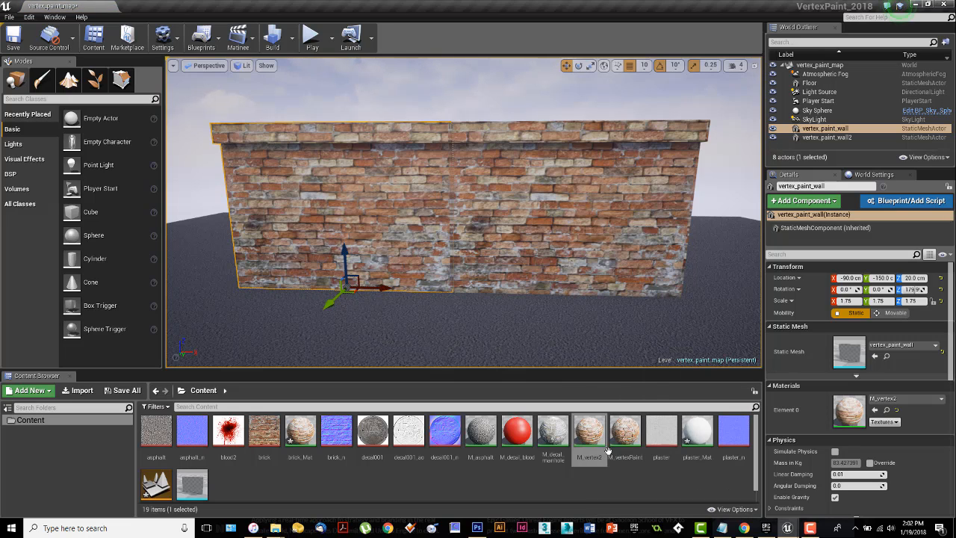
{"action": "left_click", "coordinate": [591, 433]}
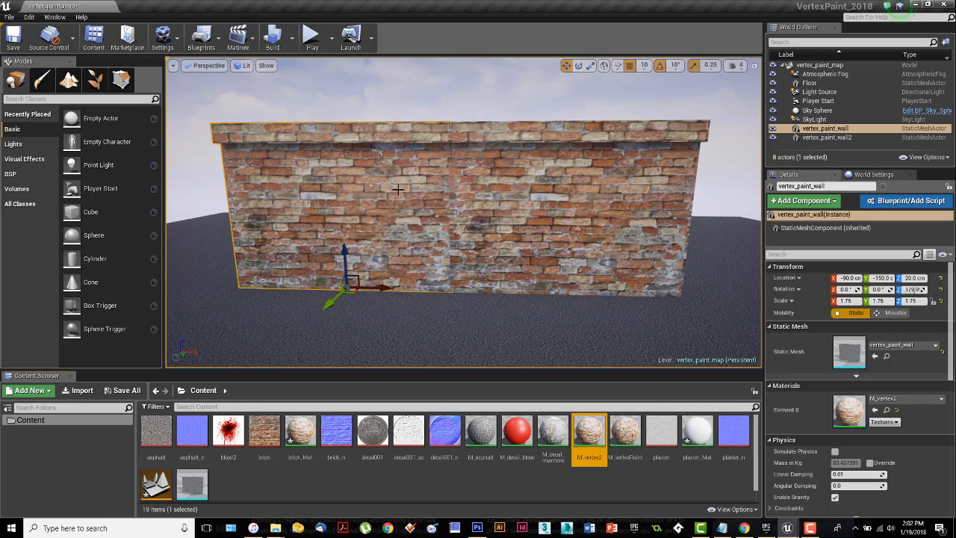
Step: Reopen the M_vertex2 material and add a TextureCoordinate node beside the brick texture sample
{"action": "left_click_drag", "start_coordinate": [0, 147], "coordinate": [532, 2]}
{"action": "scroll", "coordinate": [608, 208], "scroll_direction": "up", "scroll_amount": 2}
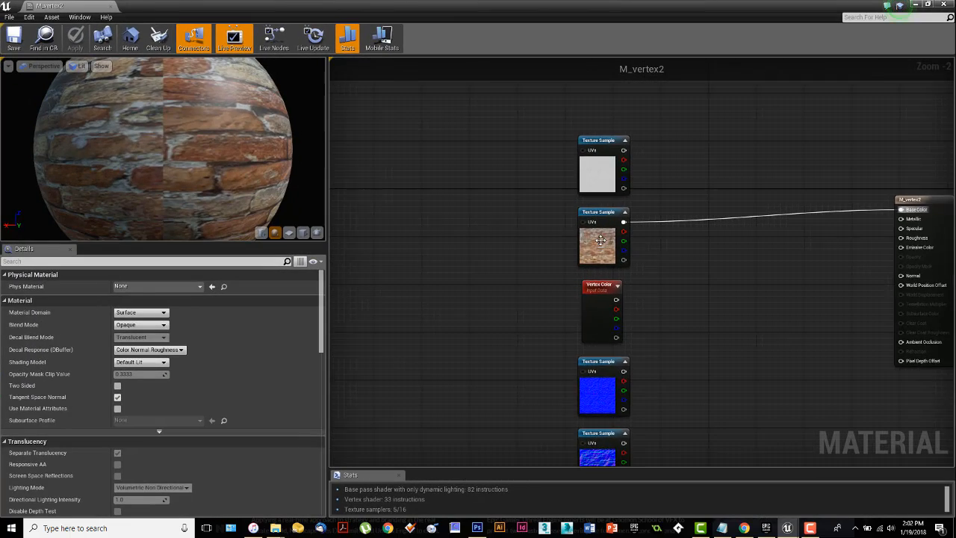
{"action": "right_click_drag", "start_coordinate": [516, 240], "coordinate": [484, 252]}
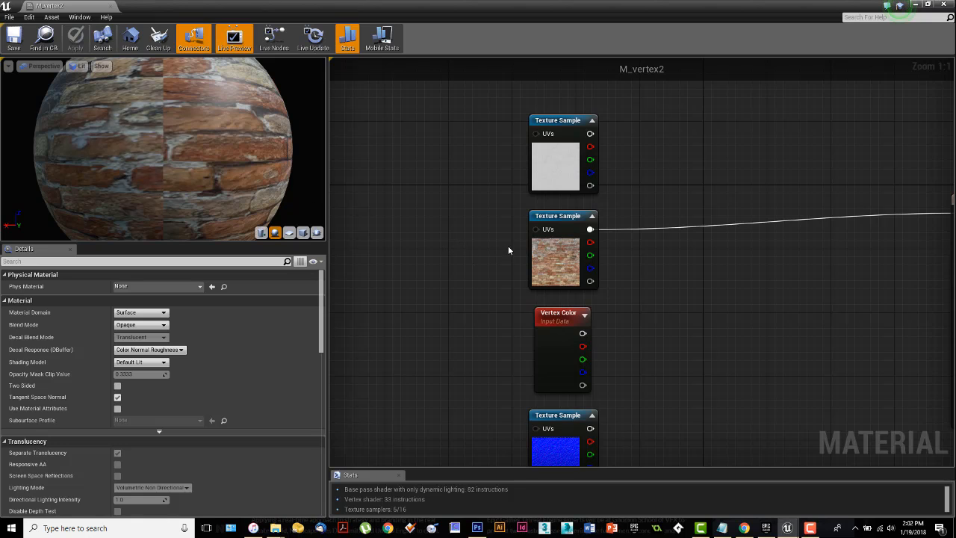
{"action": "right_click_drag", "start_coordinate": [431, 236], "coordinate": [476, 220]}
{"action": "right_click", "coordinate": [440, 215]}
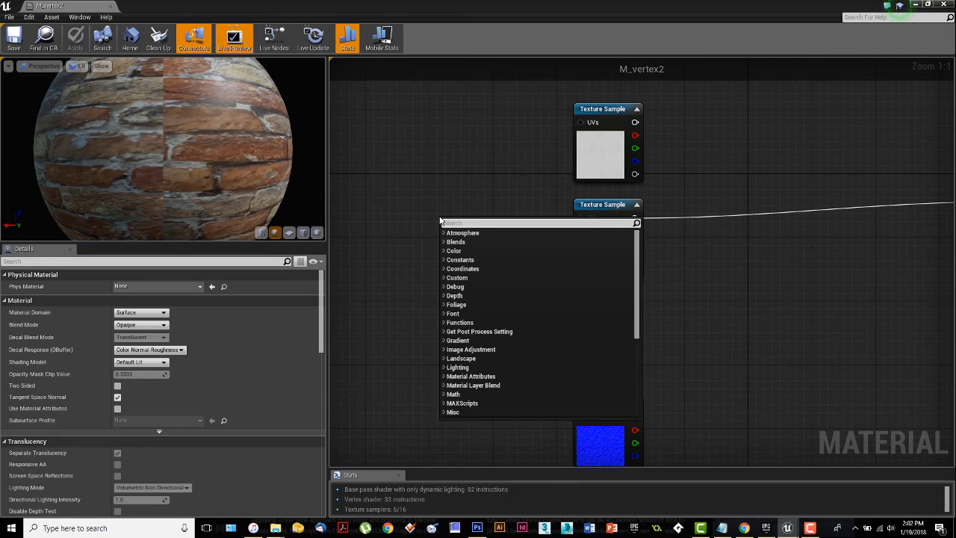
{"action": "type", "text": "coord"}
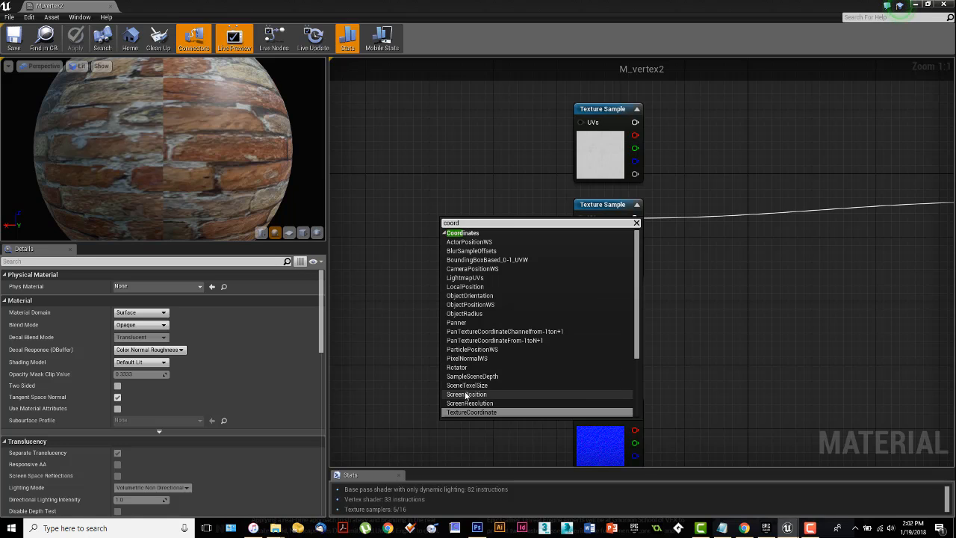
{"action": "scroll", "coordinate": [468, 403], "scroll_direction": "down", "scroll_amount": 1}
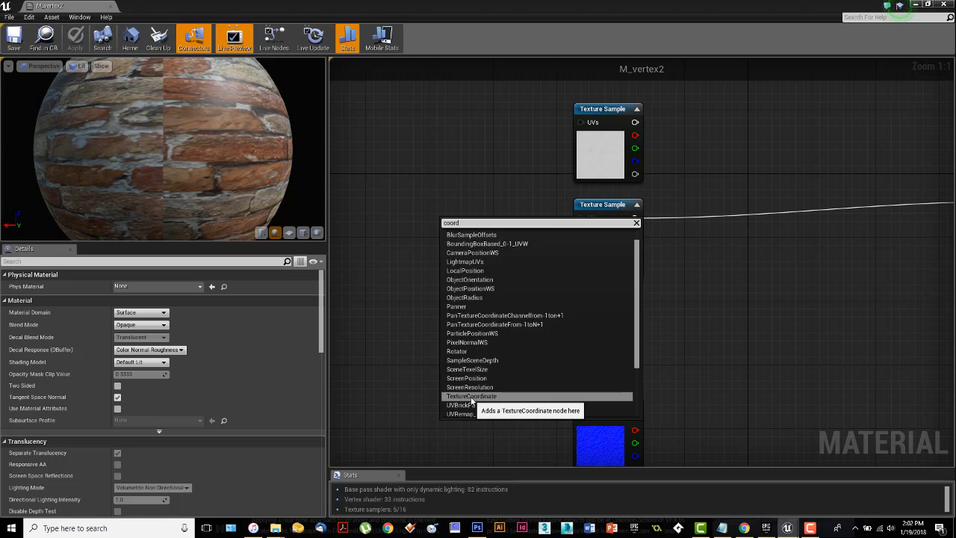
{"action": "left_click", "coordinate": [471, 396]}
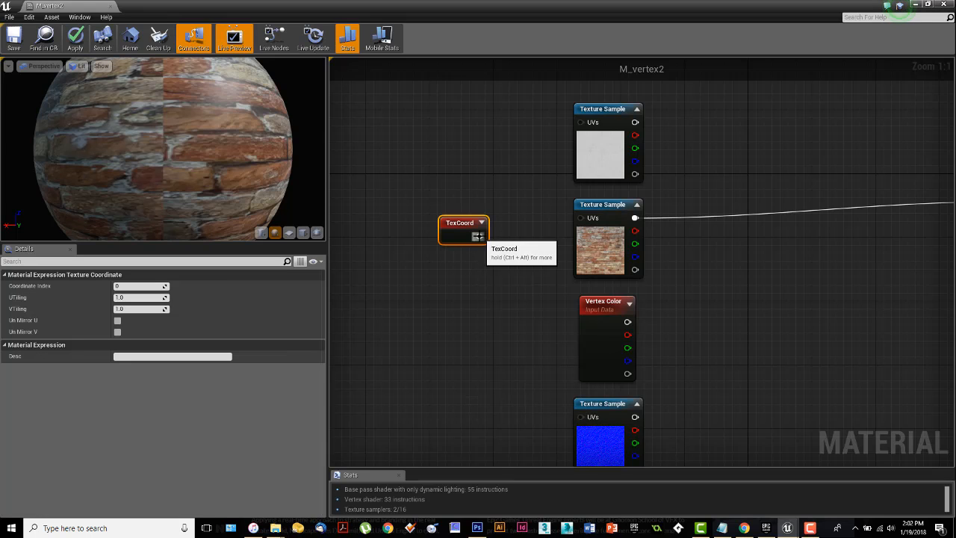
{"action": "left_click_drag", "start_coordinate": [450, 226], "coordinate": [434, 226]}
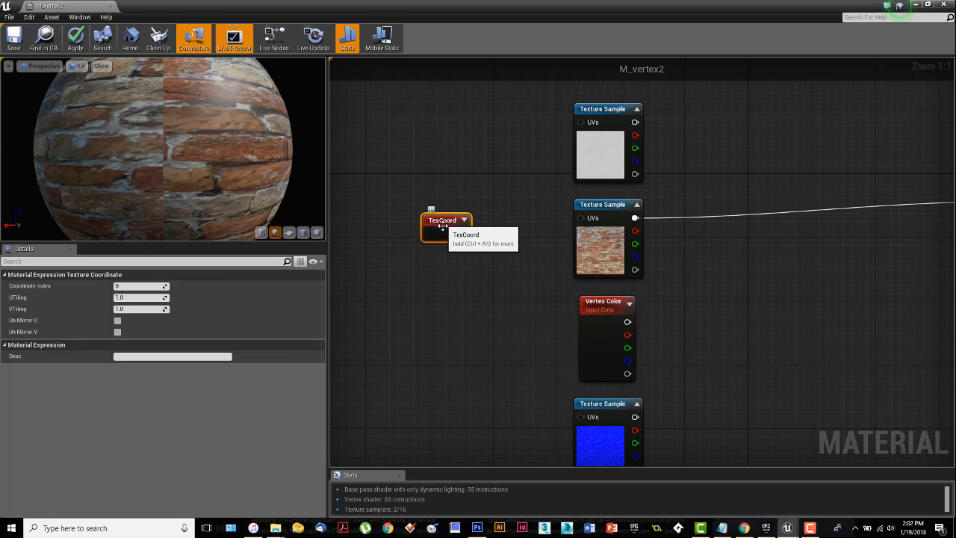
{"action": "right_click_drag", "start_coordinate": [455, 265], "coordinate": [501, 261]}
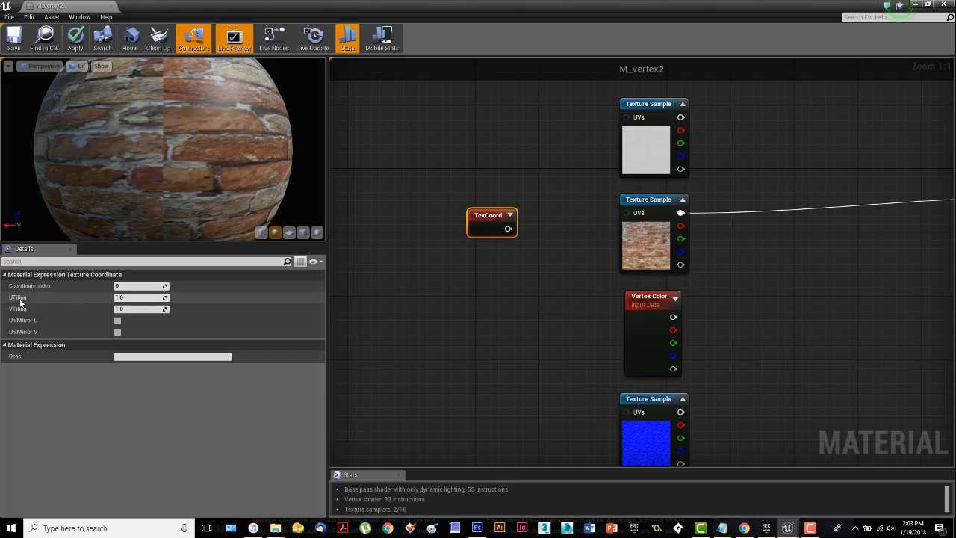
Step: Preview the material on a plane mesh and set the TexCoord node's UTiling to 2
{"action": "mouse_move", "coordinate": [17, 303]}
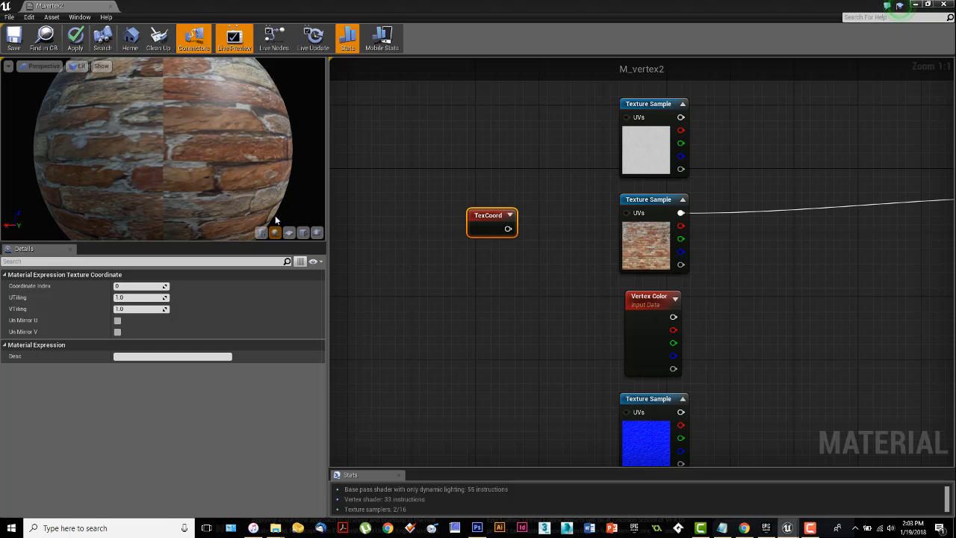
{"action": "left_click", "coordinate": [289, 233]}
{"action": "left_click_drag", "start_coordinate": [200, 180], "coordinate": [162, 190]}
{"action": "left_click", "coordinate": [121, 298]}
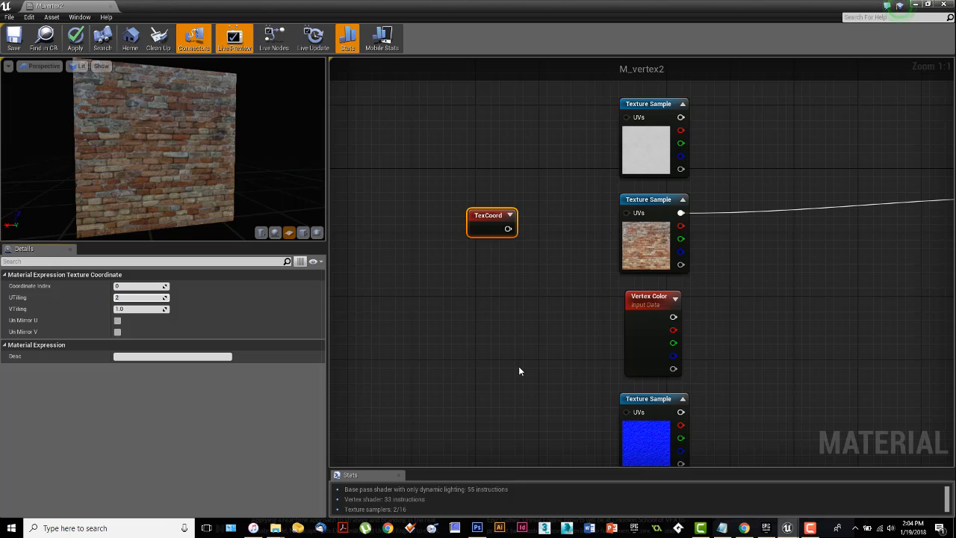
{"action": "type", "text": "2"}
{"action": "key", "text": "Return"}
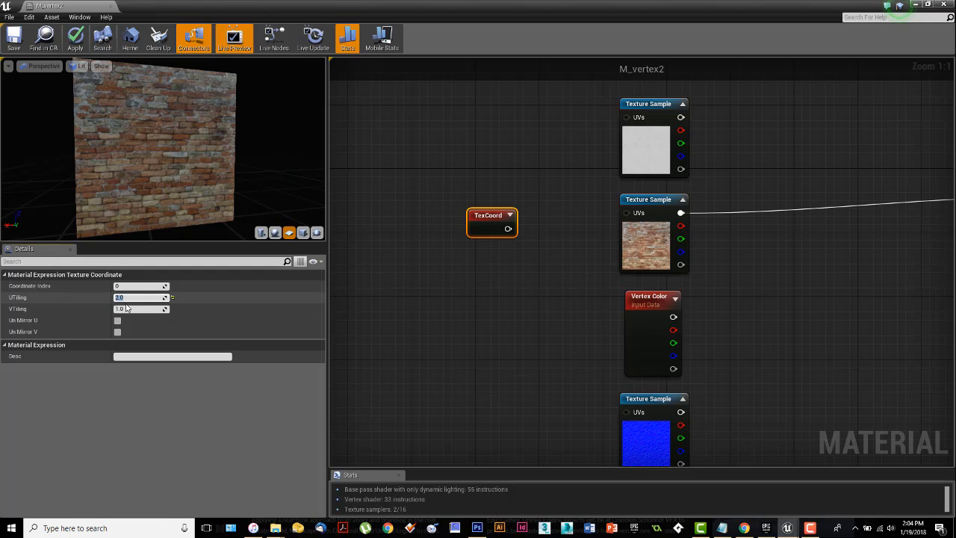
Step: Try a UTiling of 0.5 on the TexCoord node and return it to 1
{"action": "type", "text": "0.5"}
{"action": "key", "text": "Return"}
{"action": "left_click", "coordinate": [129, 310]}
{"action": "left_click", "coordinate": [130, 298]}
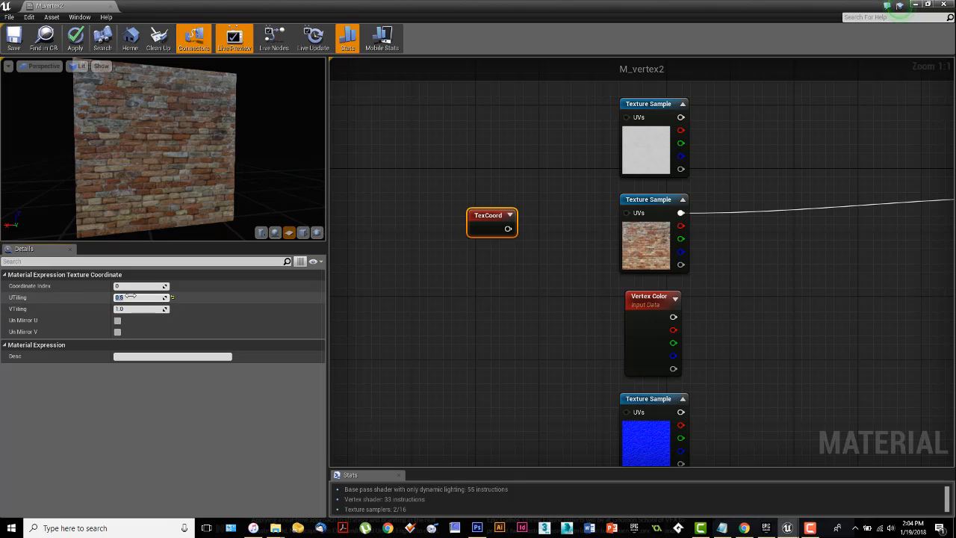
{"action": "type", "text": "1"}
{"action": "key", "text": "Return"}
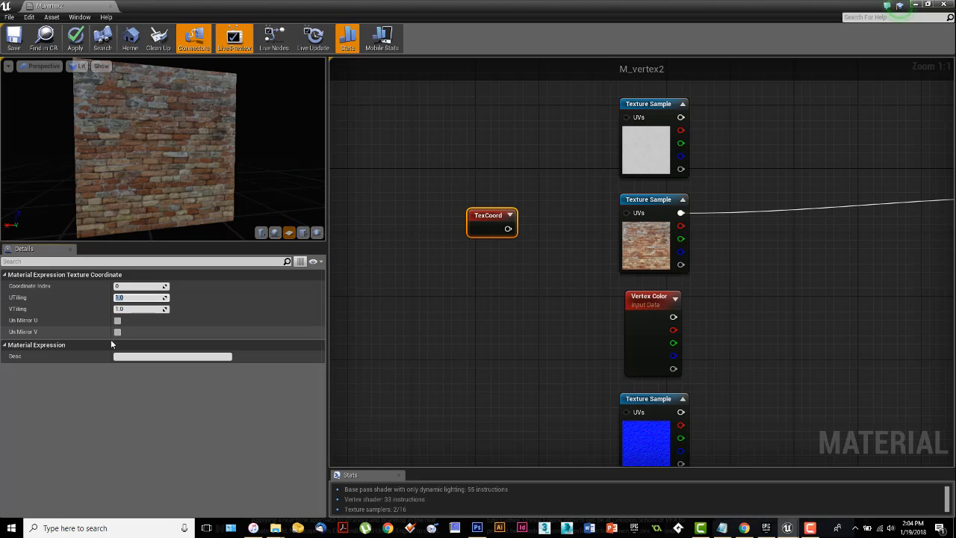
Step: Set the TexCoord node's VTiling and UTiling to 2 and connect it to the brick sample's UVs
{"action": "left_click", "coordinate": [131, 310]}
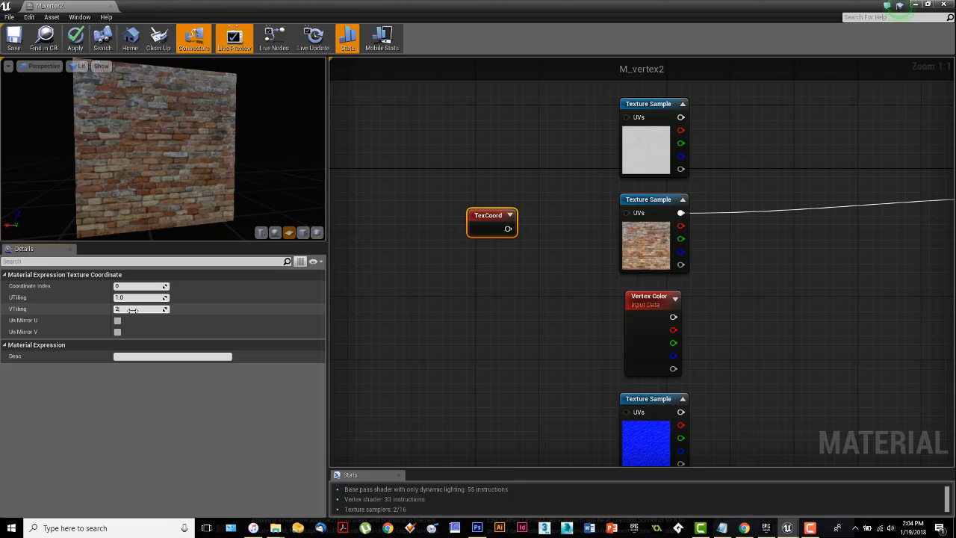
{"action": "type", "text": "2"}
{"action": "key", "text": "Return"}
{"action": "left_click", "coordinate": [129, 298]}
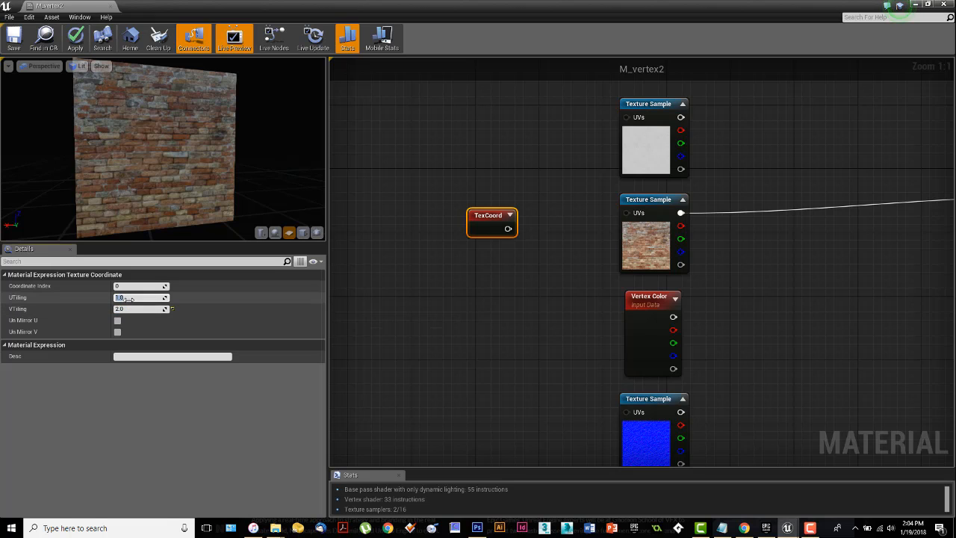
{"action": "type", "text": "2"}
{"action": "key", "text": "Return"}
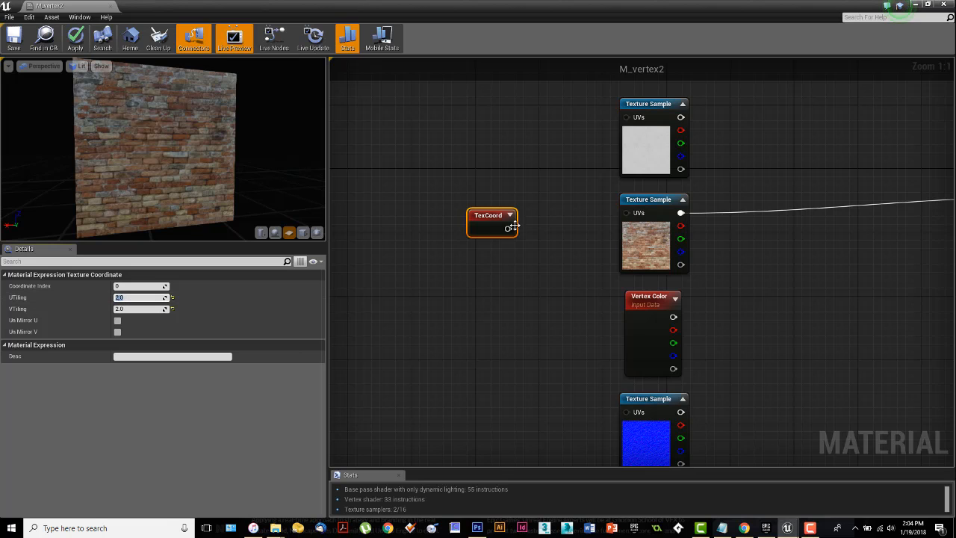
{"action": "left_click_drag", "start_coordinate": [508, 228], "coordinate": [627, 213]}
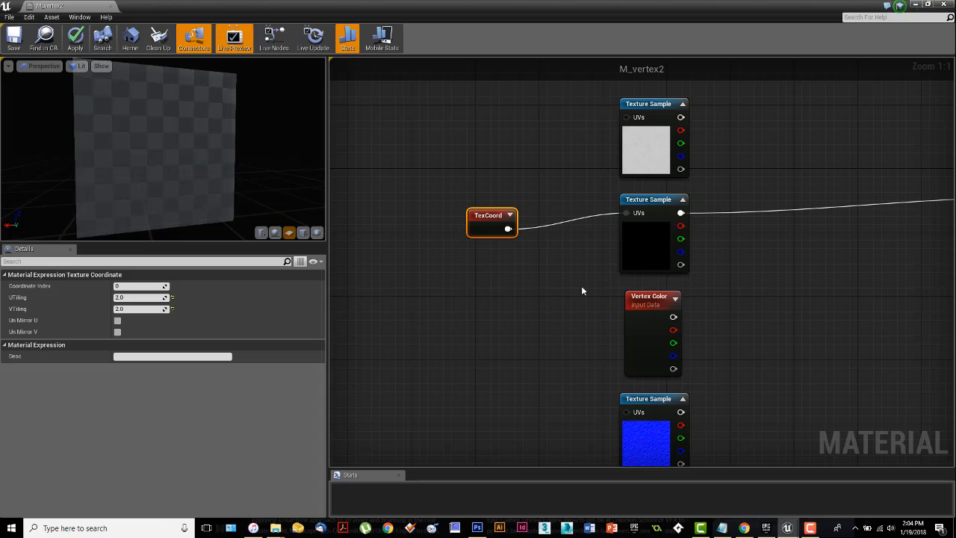
Step: Try a tiling of 0 in both U and V on the connected TexCoord node
{"action": "left_click", "coordinate": [130, 297]}
{"action": "type", "text": "0"}
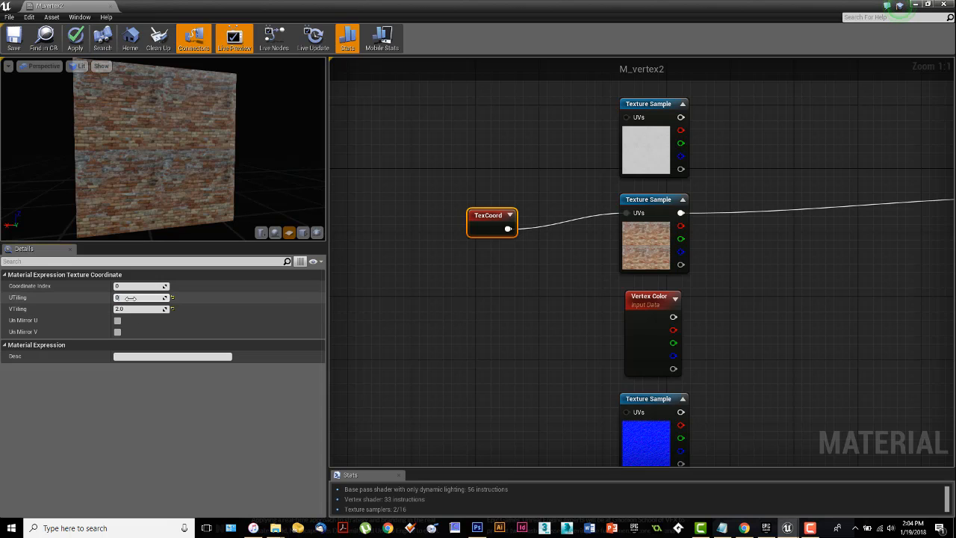
{"action": "left_click", "coordinate": [133, 310]}
{"action": "type", "text": "0"}
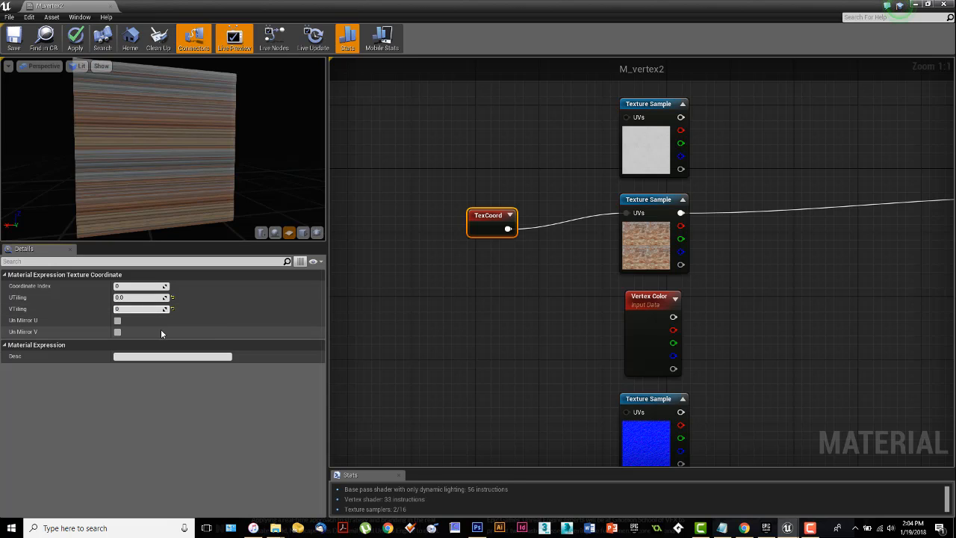
Step: Set both UTiling and VTiling of the TexCoord node to 1
{"action": "left_click", "coordinate": [130, 298]}
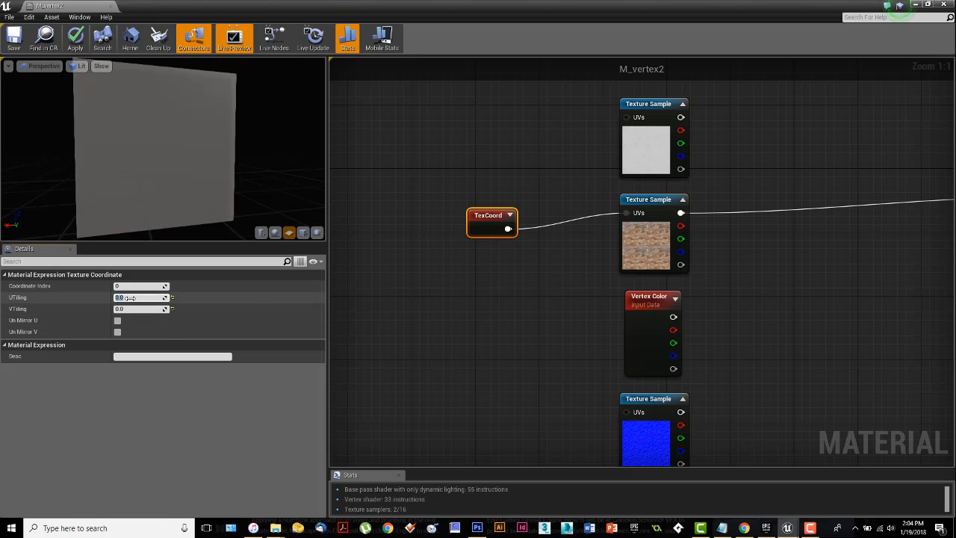
{"action": "type", "text": "1"}
{"action": "left_click", "coordinate": [144, 309]}
{"action": "type", "text": "1"}
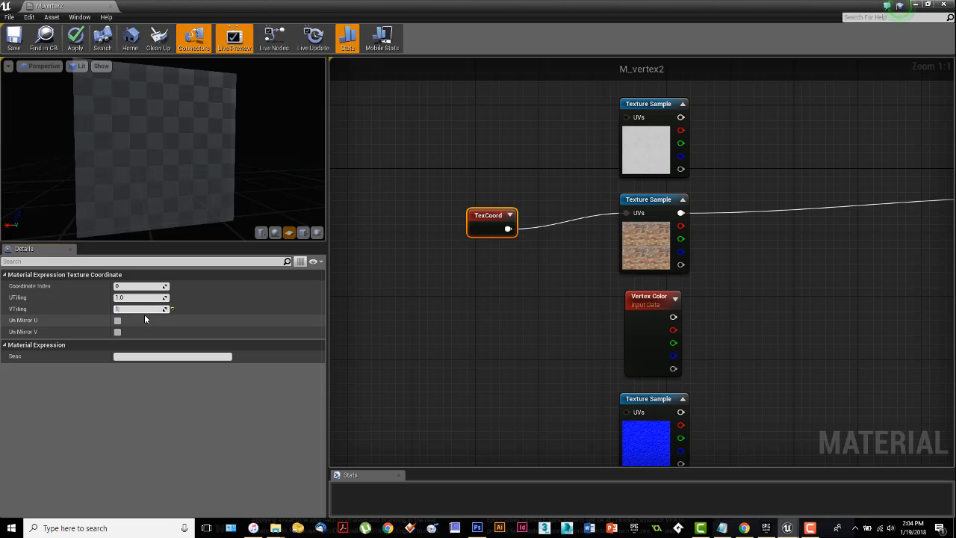
{"action": "key", "text": "Return"}
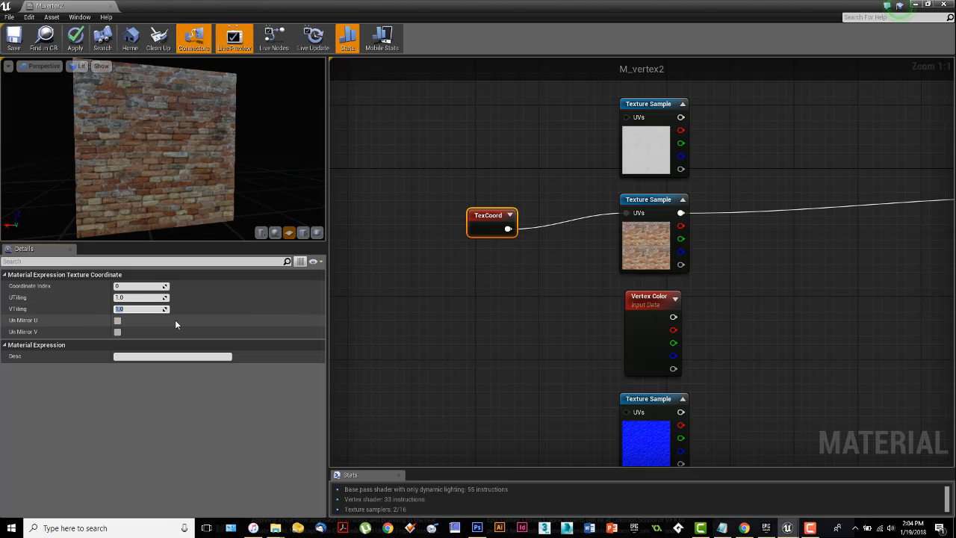
Step: Move the TexCoord node closer to the brick sample, and expand and collapse its preview
{"action": "left_click_drag", "start_coordinate": [515, 224], "coordinate": [562, 217]}
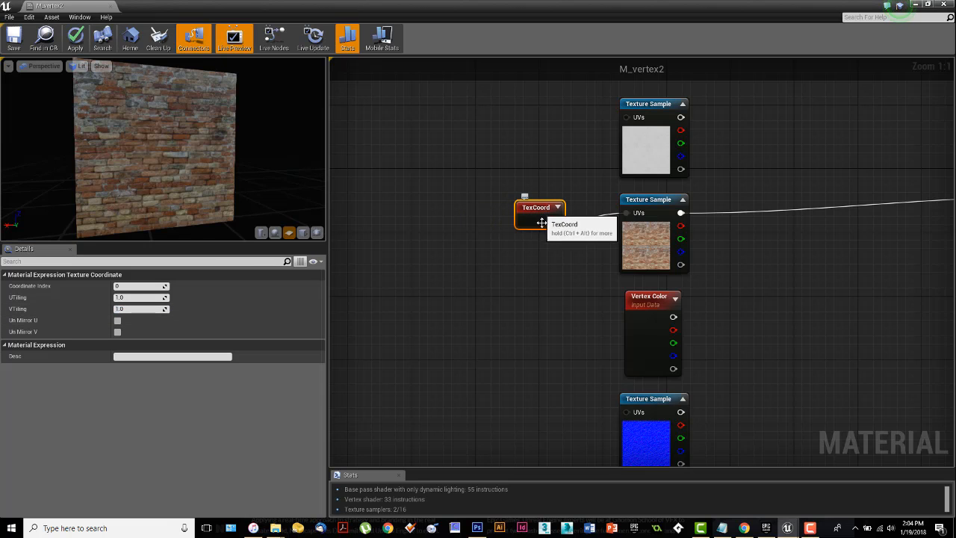
{"action": "left_click", "coordinate": [557, 207]}
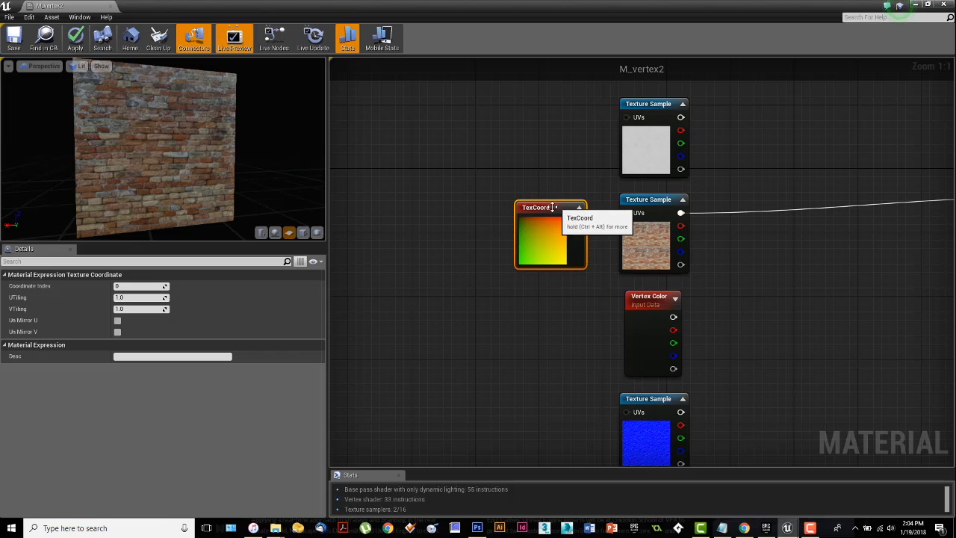
{"action": "left_click_drag", "start_coordinate": [537, 209], "coordinate": [528, 208]}
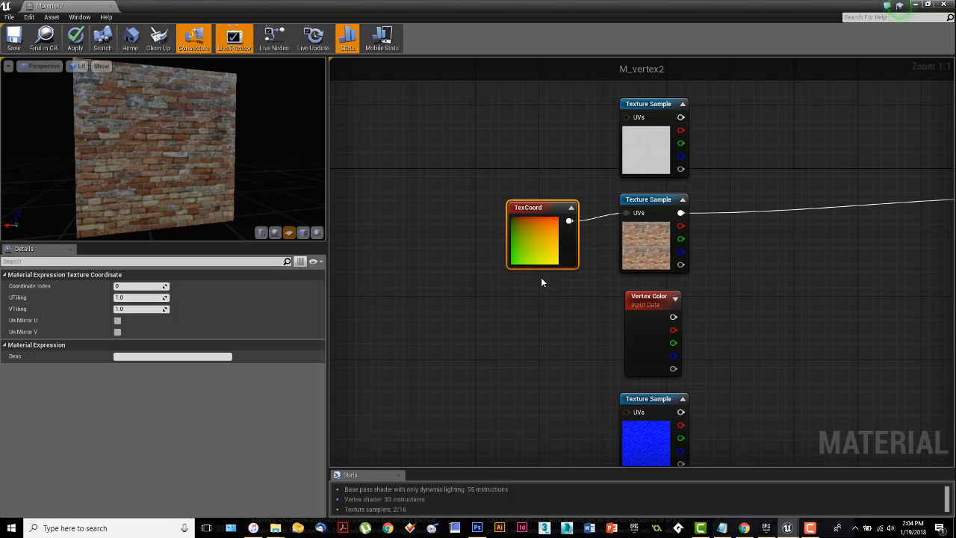
{"action": "left_click", "coordinate": [571, 207]}
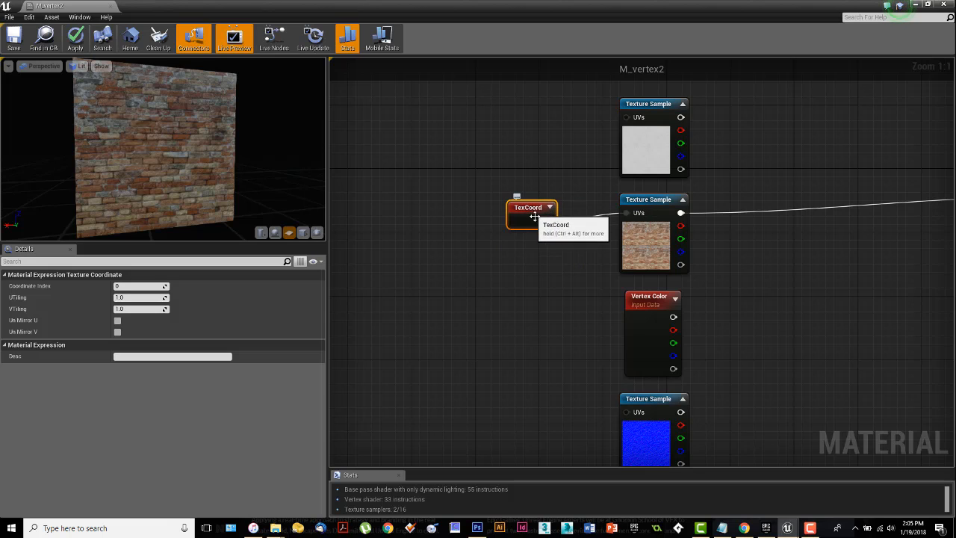
Step: Try uneven brick tiling with UTiling 2 and VTiling 0.5, viewing the preview plane up close
{"action": "left_click", "coordinate": [131, 298]}
{"action": "type", "text": "2"}
{"action": "key", "text": "Return"}
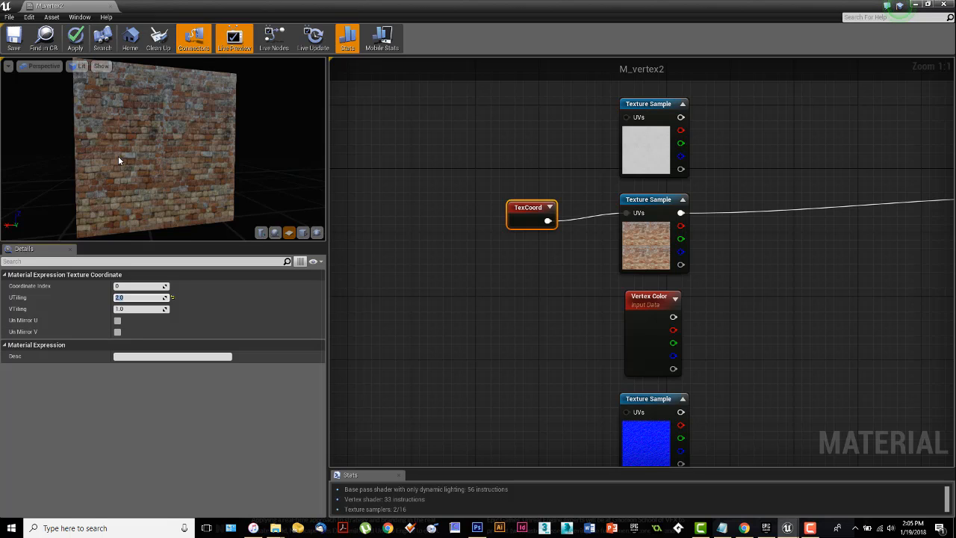
{"action": "mouse_move", "coordinate": [192, 160]}
{"action": "right_mouse_down"}
{"action": "mouse_move", "coordinate": [193, 145]}
{"action": "mouse_move", "coordinate": [197, 208]}
{"action": "mouse_move", "coordinate": [187, 153]}
{"action": "right_mouse_up"}
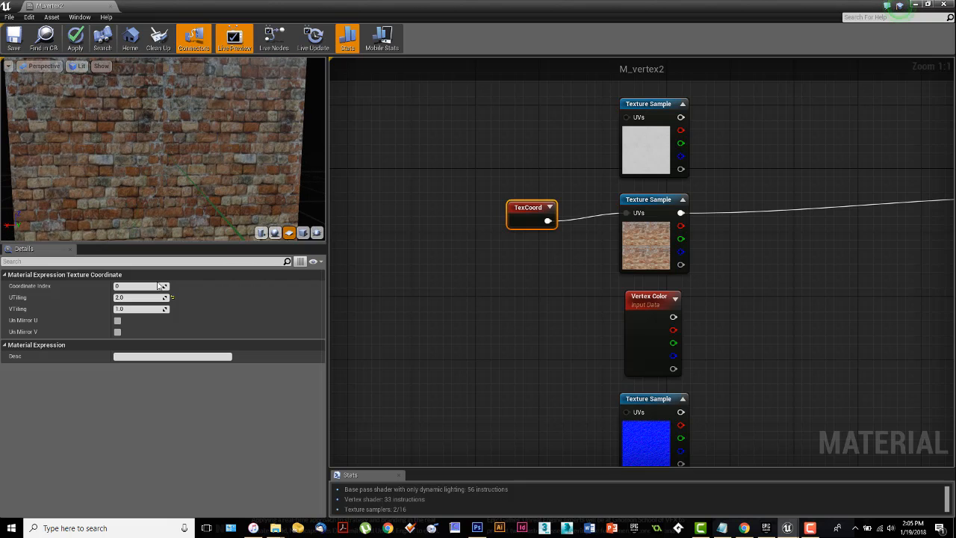
{"action": "left_click", "coordinate": [130, 309]}
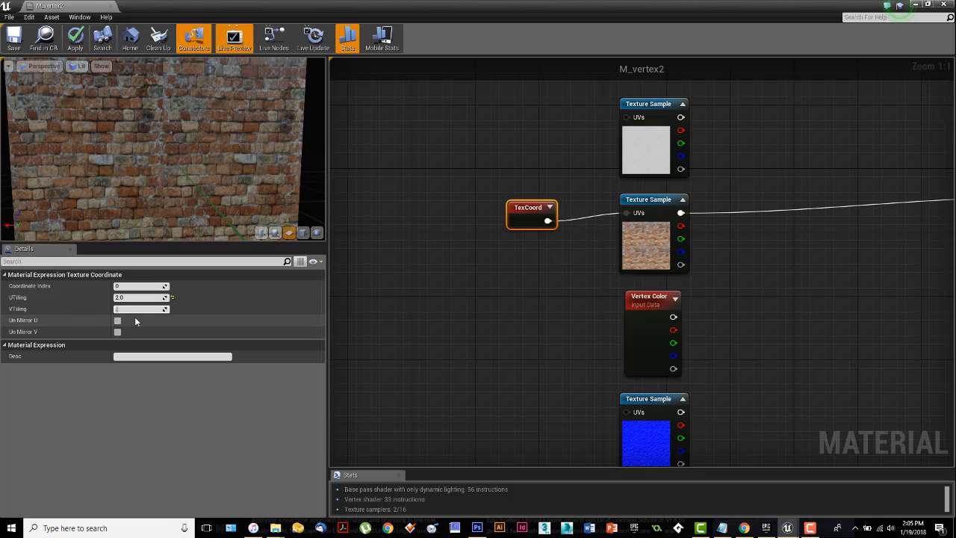
{"action": "type", "text": "0.5"}
{"action": "key", "text": "Return"}
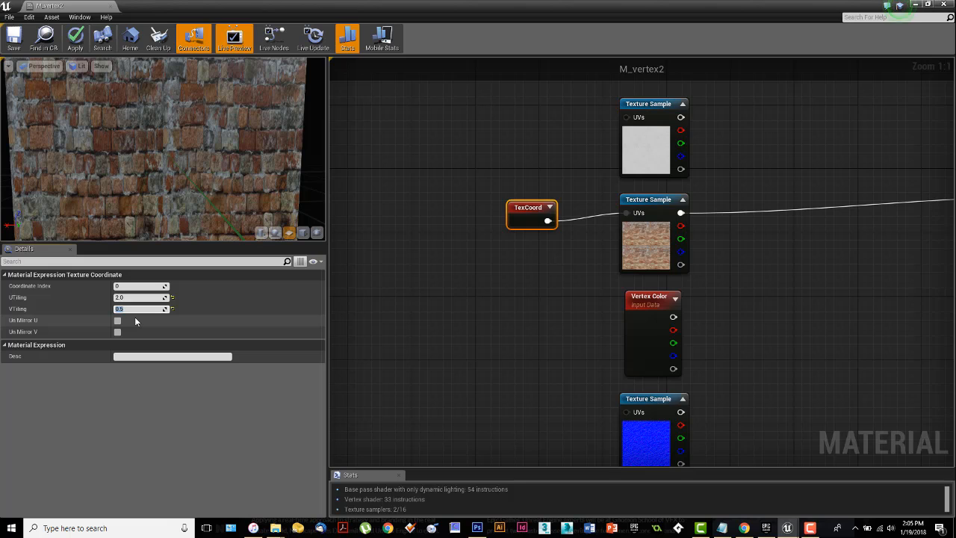
Step: Return the brick's TexCoord node to even tiling with UTiling 1 and VTiling 1
{"action": "left_click", "coordinate": [145, 297]}
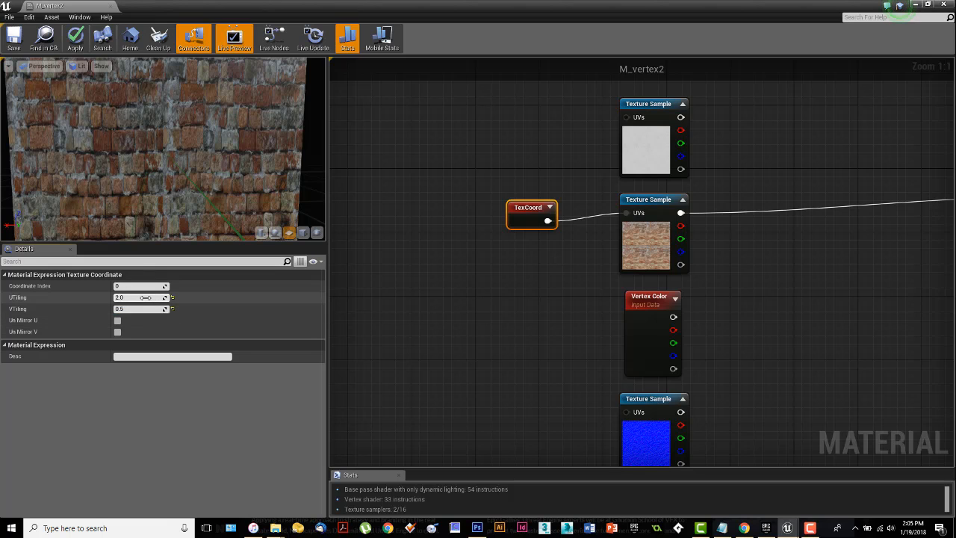
{"action": "type", "text": "1"}
{"action": "key", "text": "Return"}
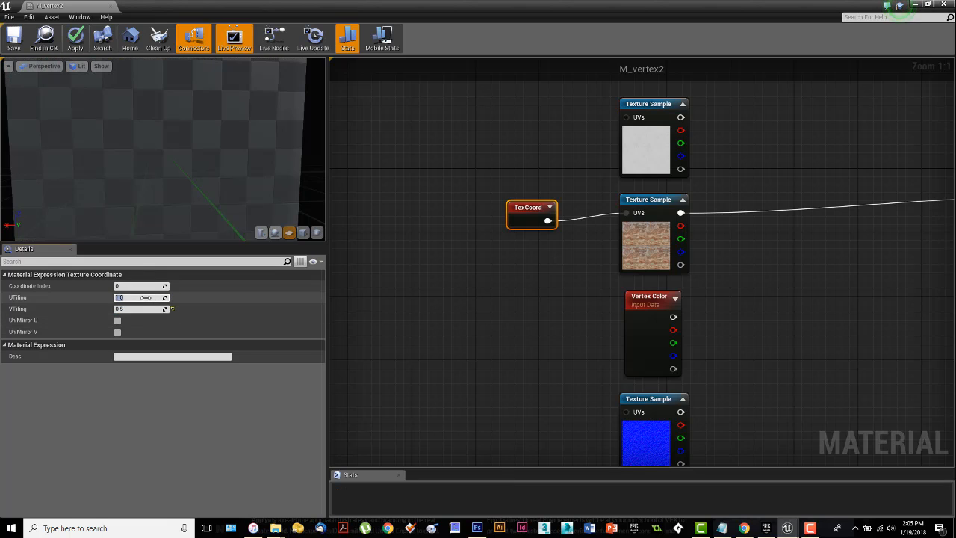
{"action": "left_click", "coordinate": [136, 309]}
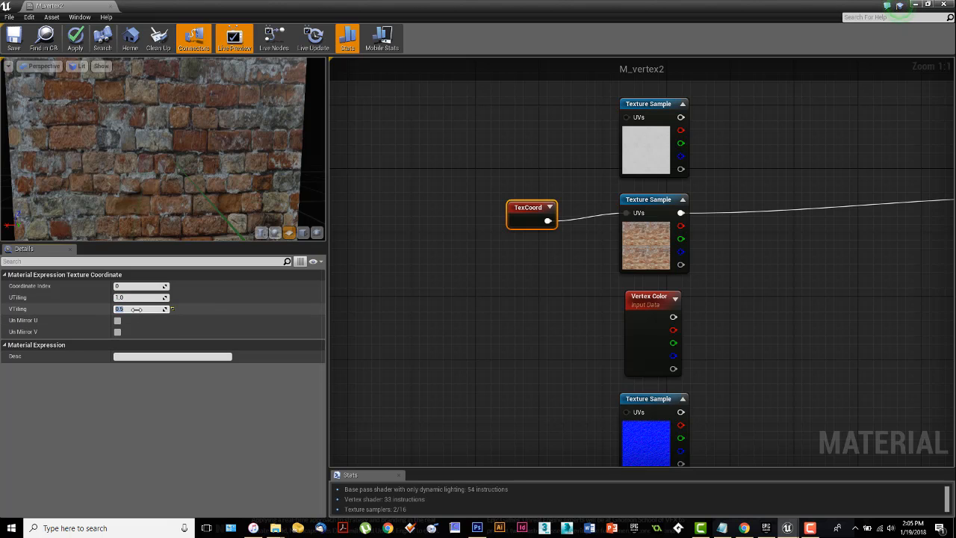
{"action": "type", "text": "1"}
{"action": "key", "text": "Return"}
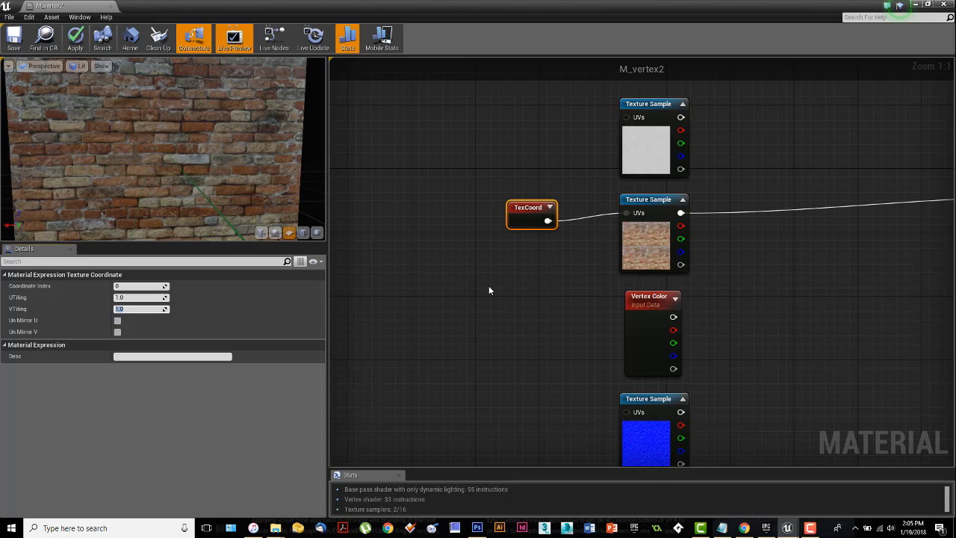
{"action": "right_click_drag", "start_coordinate": [490, 290], "coordinate": [468, 319]}
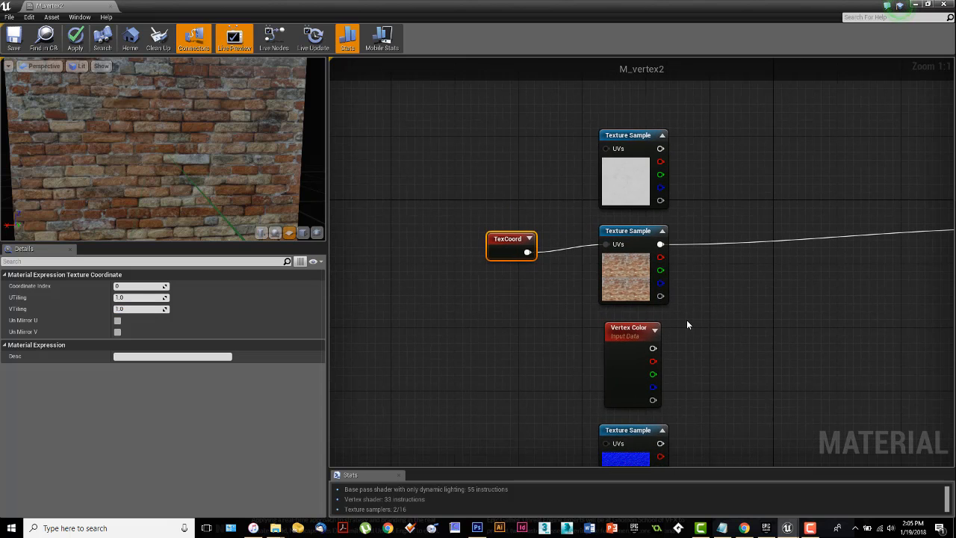
{"action": "right_click_drag", "start_coordinate": [687, 324], "coordinate": [579, 309]}
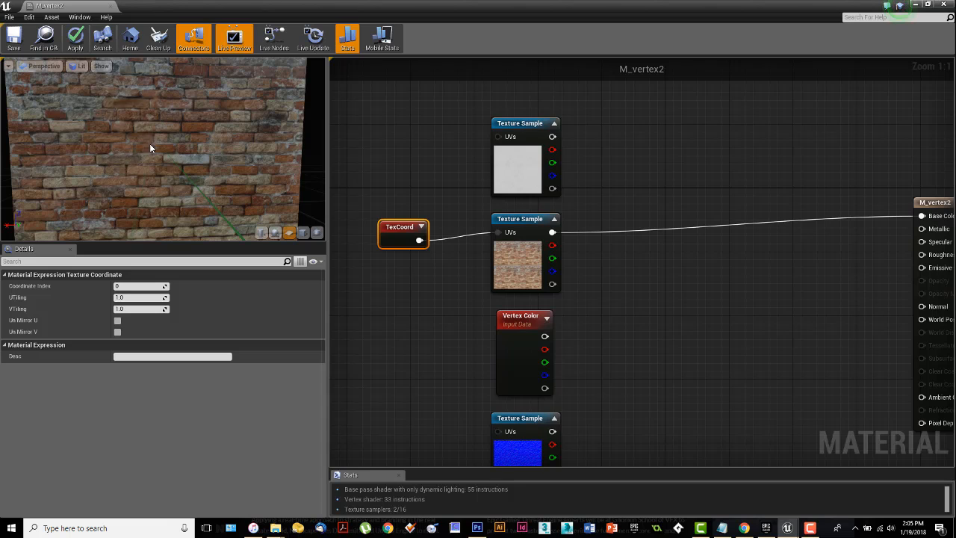
Step: Try UTiling values of 0.75, 1.25 and 1.5 on the brick's TexCoord node
{"action": "left_click", "coordinate": [141, 297]}
{"action": "type", "text": "0.75"}
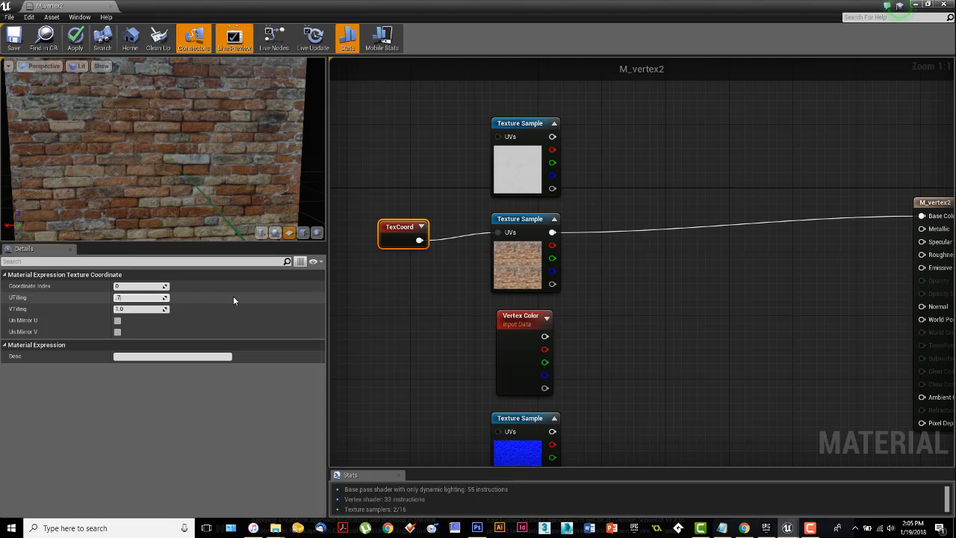
{"action": "key", "text": "Return"}
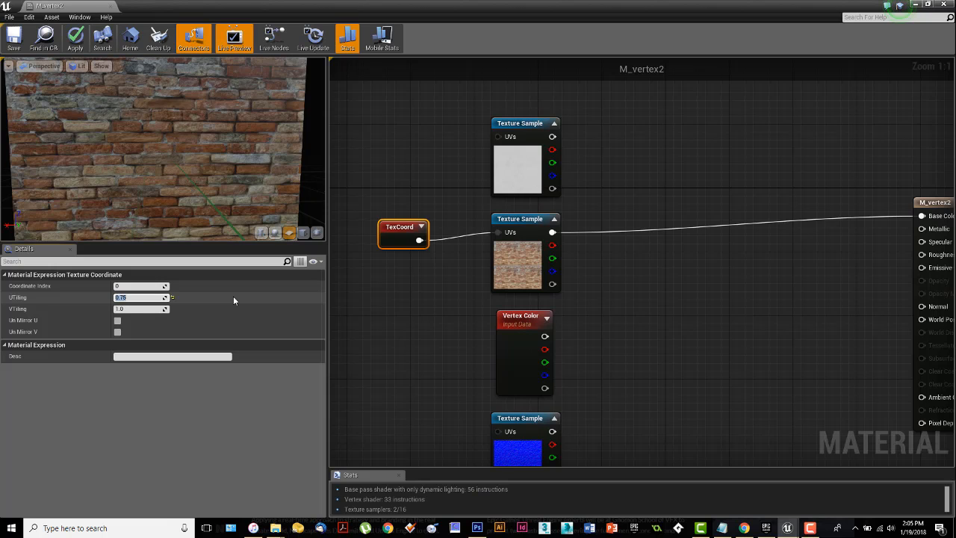
{"action": "left_click", "coordinate": [118, 299]}
{"action": "type", "text": "1."}
{"action": "key", "text": "Return"}
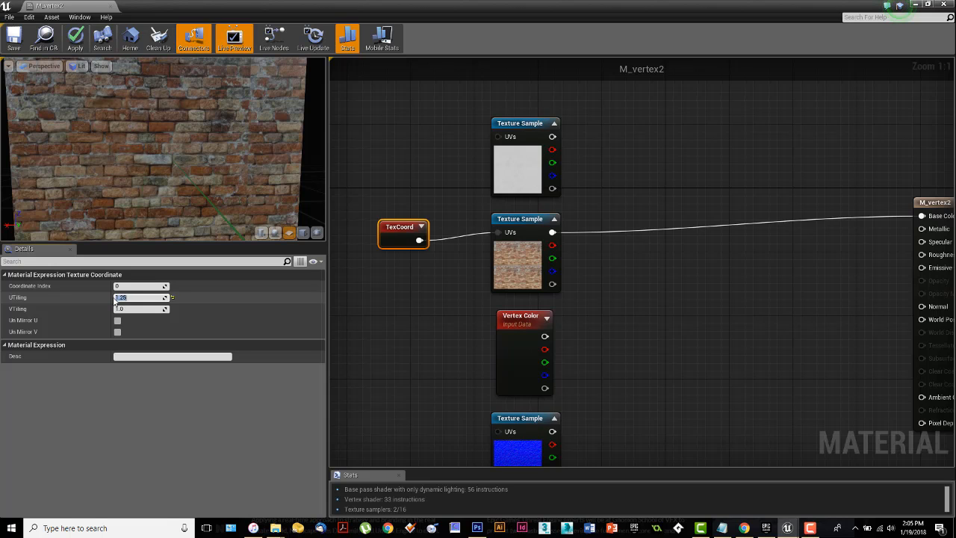
{"action": "type", "text": "1.5"}
{"action": "key", "text": "Return"}
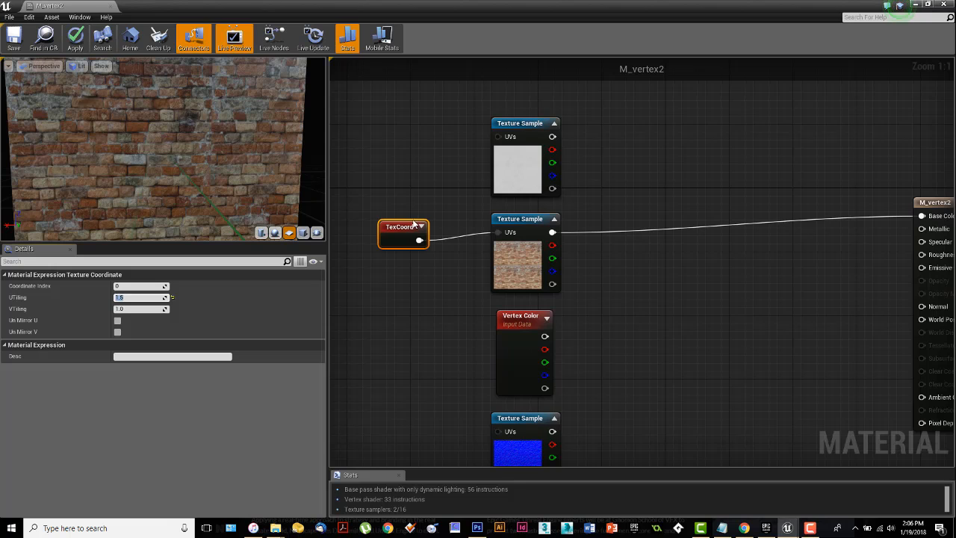
Step: Connect the brick normal map sample to the material's Normal input and view the preview plane at an angle
{"action": "left_click_drag", "start_coordinate": [419, 240], "coordinate": [499, 232]}
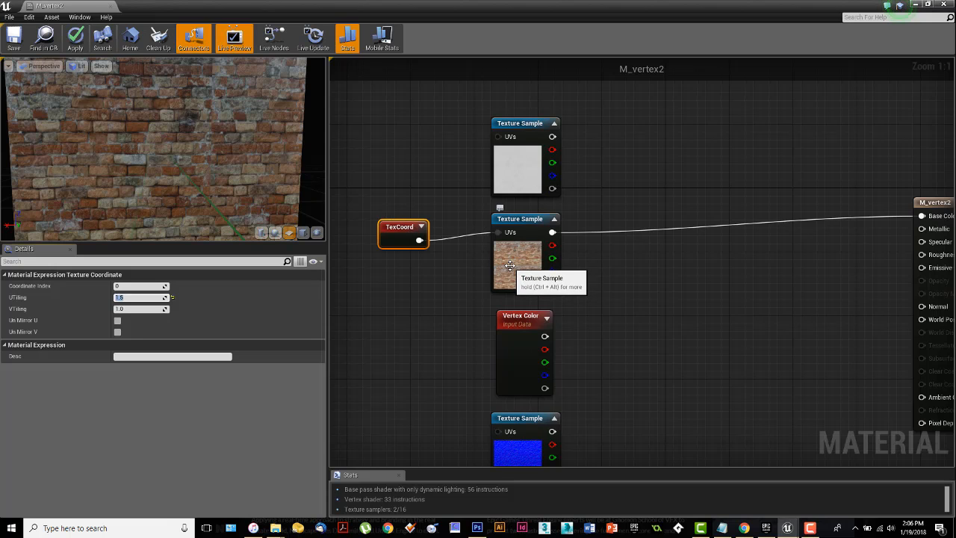
{"action": "right_click_drag", "start_coordinate": [585, 281], "coordinate": [579, 251]}
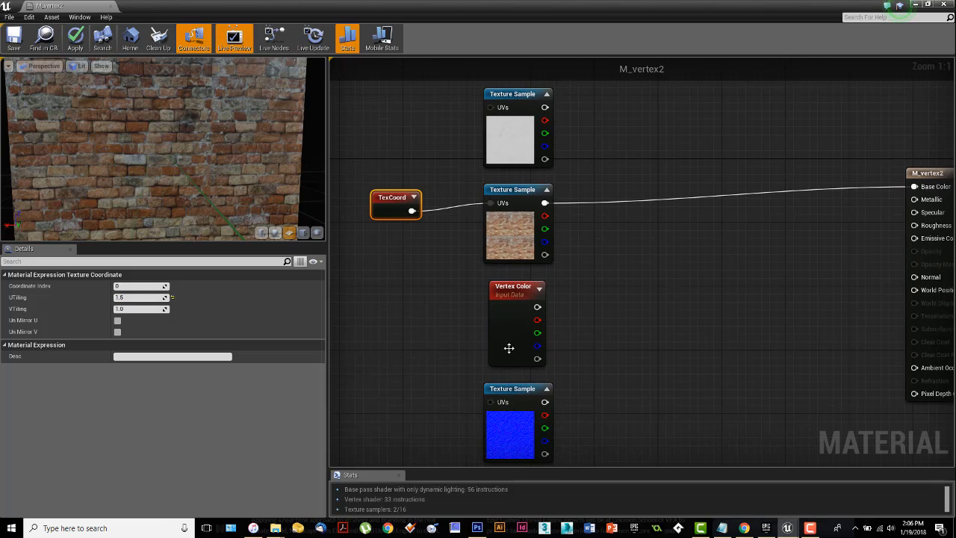
{"action": "right_click_drag", "start_coordinate": [605, 407], "coordinate": [610, 251]}
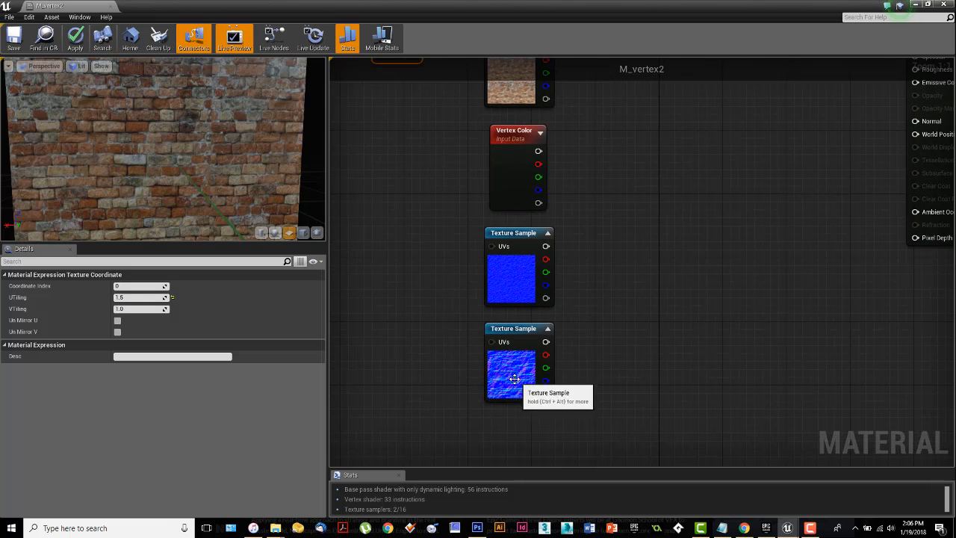
{"action": "right_click_drag", "start_coordinate": [588, 212], "coordinate": [628, 256]}
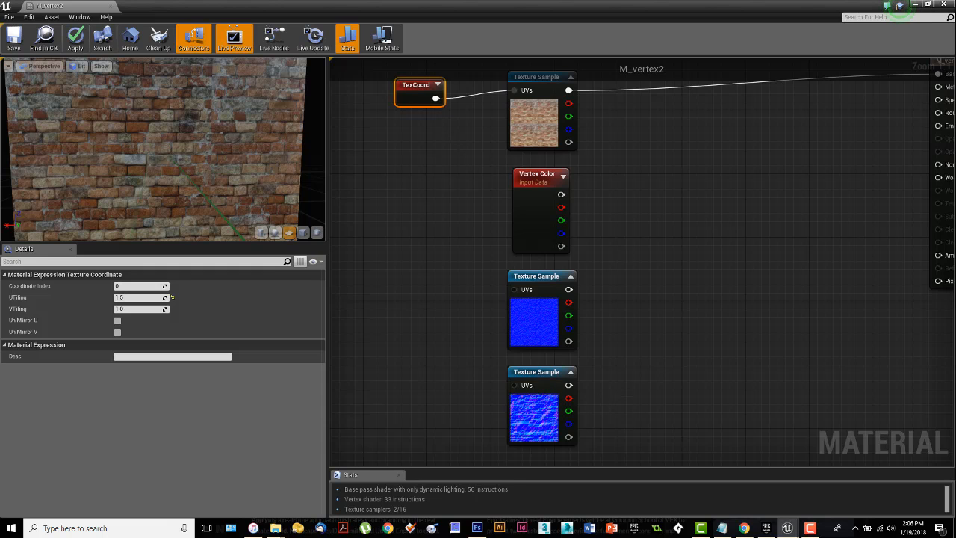
{"action": "right_click_drag", "start_coordinate": [526, 406], "coordinate": [442, 428]}
{"action": "left_click_drag", "start_coordinate": [482, 408], "coordinate": [852, 187]}
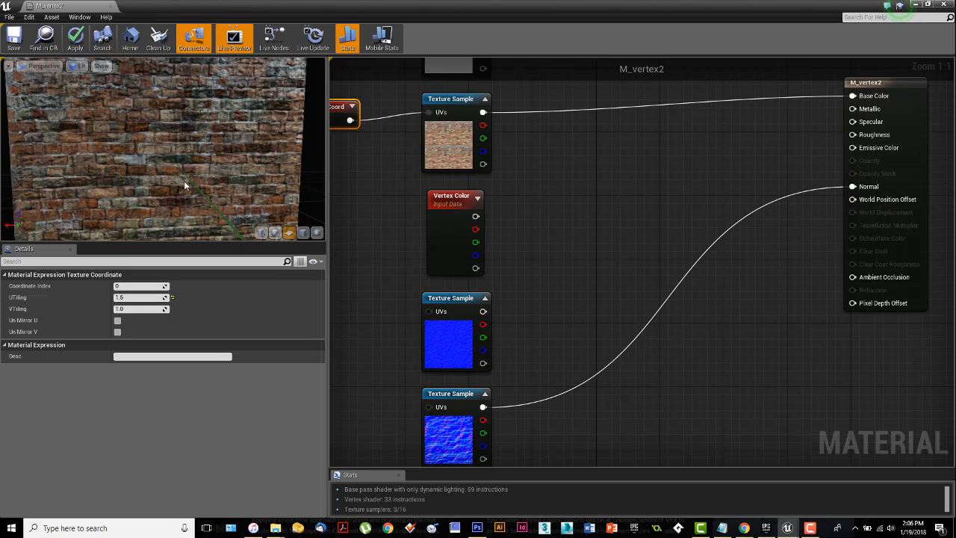
{"action": "right_click_drag", "start_coordinate": [176, 184], "coordinate": [176, 149]}
{"action": "left_click_drag", "start_coordinate": [176, 172], "coordinate": [213, 174]}
{"action": "right_click_drag", "start_coordinate": [175, 185], "coordinate": [174, 252]}
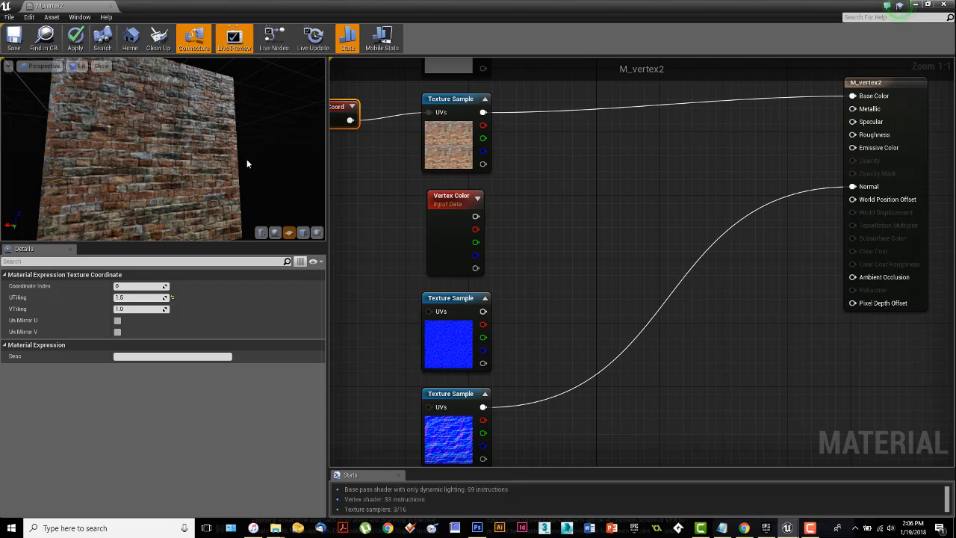
Step: Connect the brick's TexCoord node to the brick normal map's UVs as well and inspect the preview plane up close
{"action": "right_click_drag", "start_coordinate": [365, 188], "coordinate": [427, 166]}
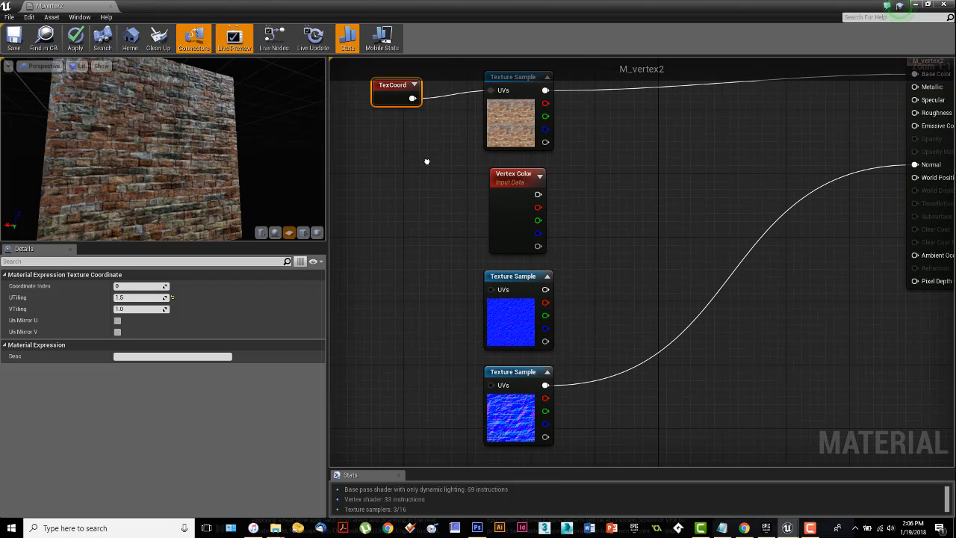
{"action": "left_click_drag", "start_coordinate": [412, 98], "coordinate": [489, 385]}
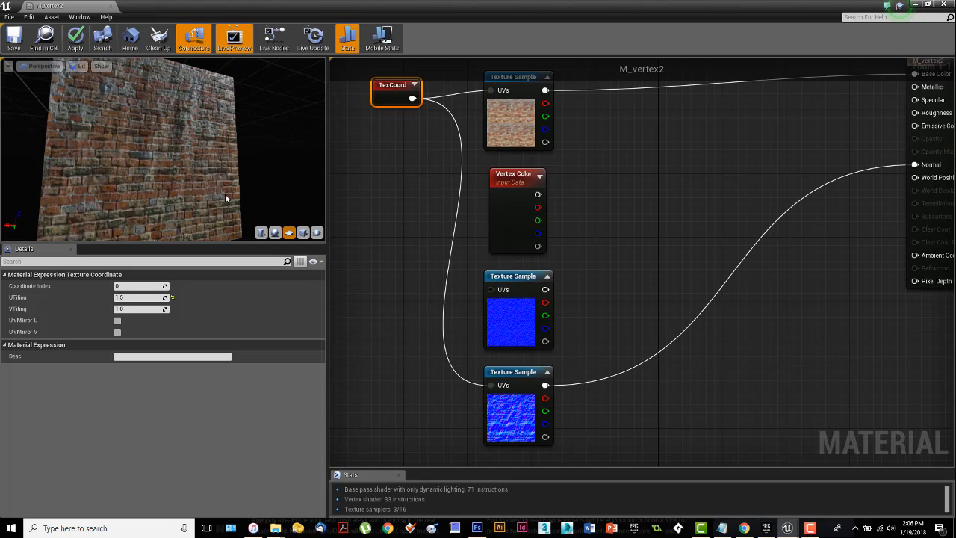
{"action": "right_click_drag", "start_coordinate": [190, 185], "coordinate": [190, 146]}
{"action": "mouse_move", "coordinate": [177, 171]}
{"action": "left_mouse_down"}
{"action": "mouse_move", "coordinate": [150, 172]}
{"action": "mouse_move", "coordinate": [179, 173]}
{"action": "left_mouse_up"}
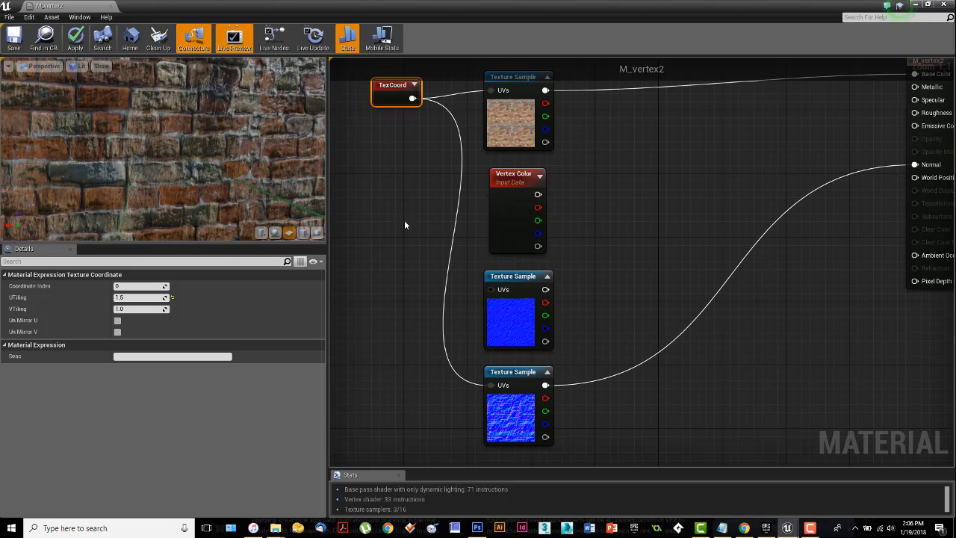
Step: Examine the plaster, plaster normal, brick and brick normal texture samples by selecting each one in turn
{"action": "right_click_drag", "start_coordinate": [537, 269], "coordinate": [581, 357]}
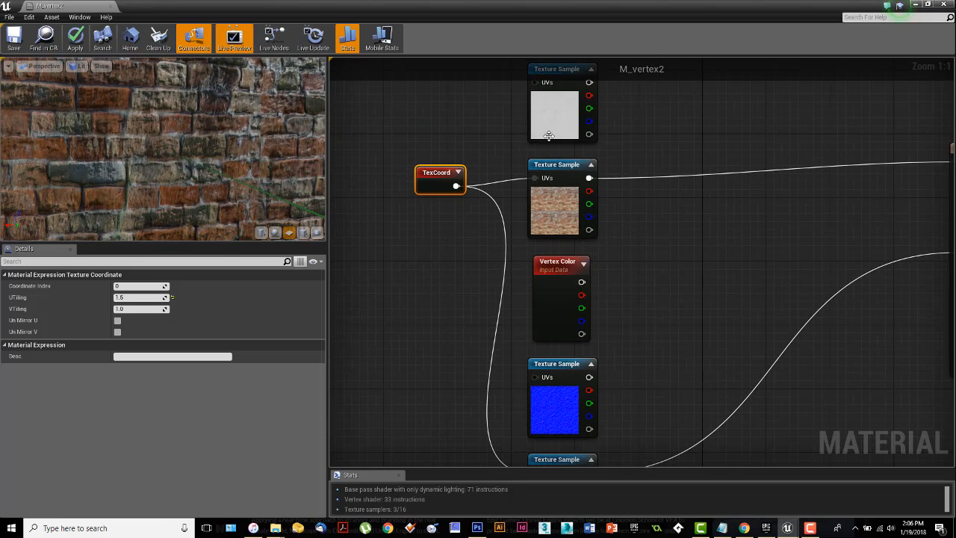
{"action": "left_click", "coordinate": [549, 125]}
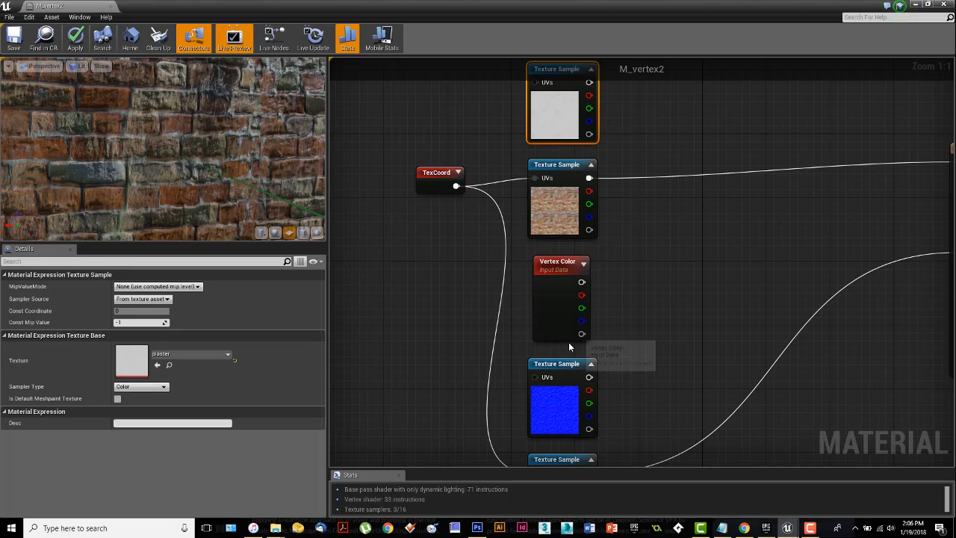
{"action": "left_click", "coordinate": [551, 391]}
{"action": "left_click", "coordinate": [557, 208]}
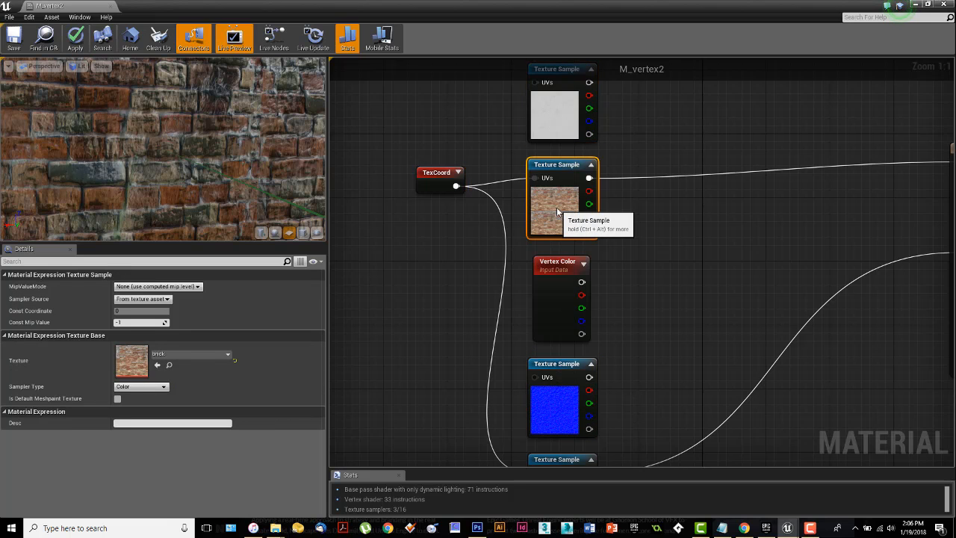
{"action": "right_click_drag", "start_coordinate": [629, 366], "coordinate": [626, 239]}
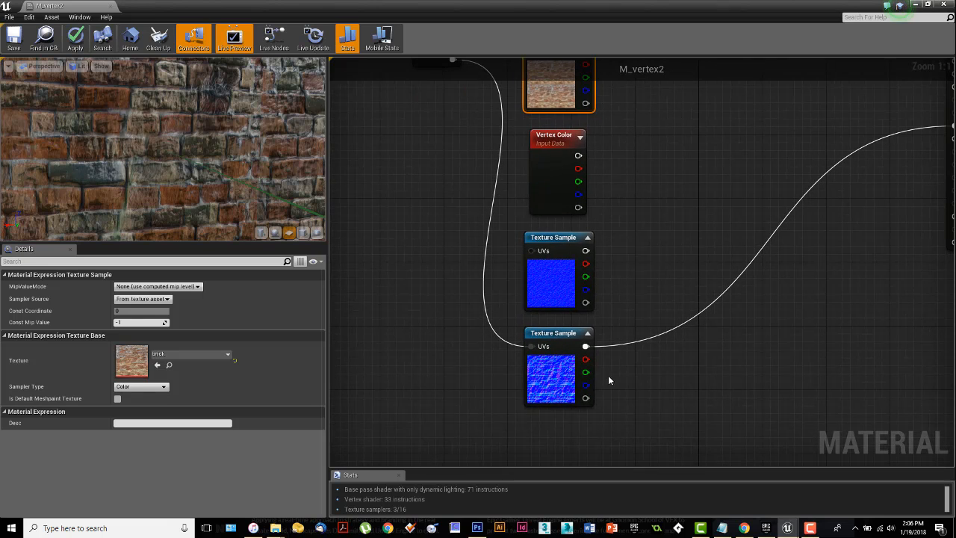
{"action": "left_click", "coordinate": [540, 367]}
{"action": "right_click_drag", "start_coordinate": [475, 243], "coordinate": [487, 321]}
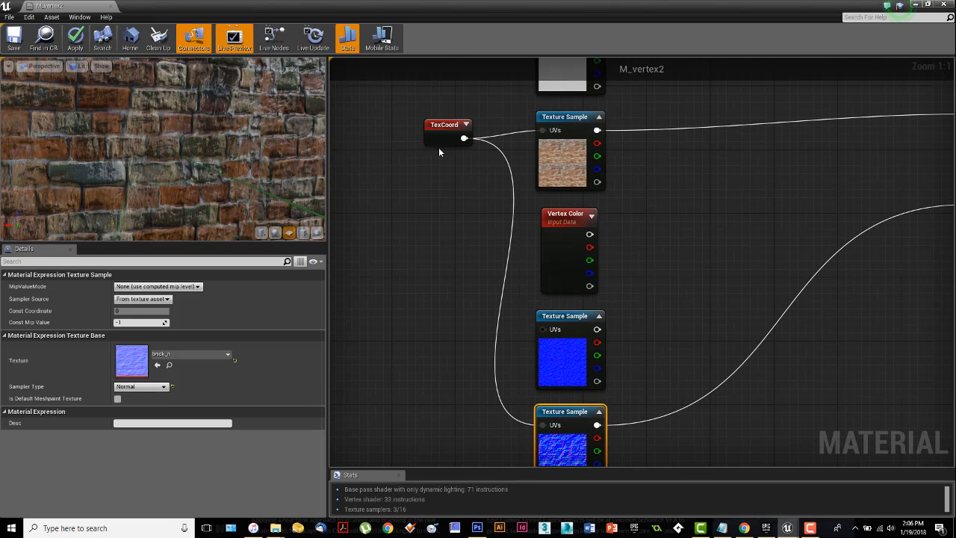
Step: Place the TexCoord node midway between the brick and brick normal samples and set its UTiling to 1.25
{"action": "left_click", "coordinate": [419, 147]}
{"action": "left_click_drag", "start_coordinate": [419, 147], "coordinate": [395, 275]}
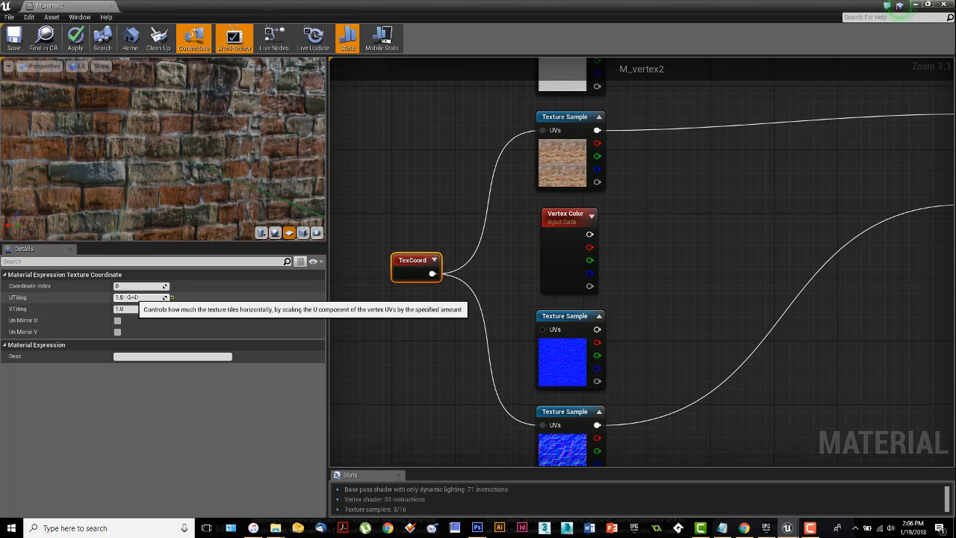
{"action": "left_click", "coordinate": [139, 298]}
{"action": "type", "text": "1."}
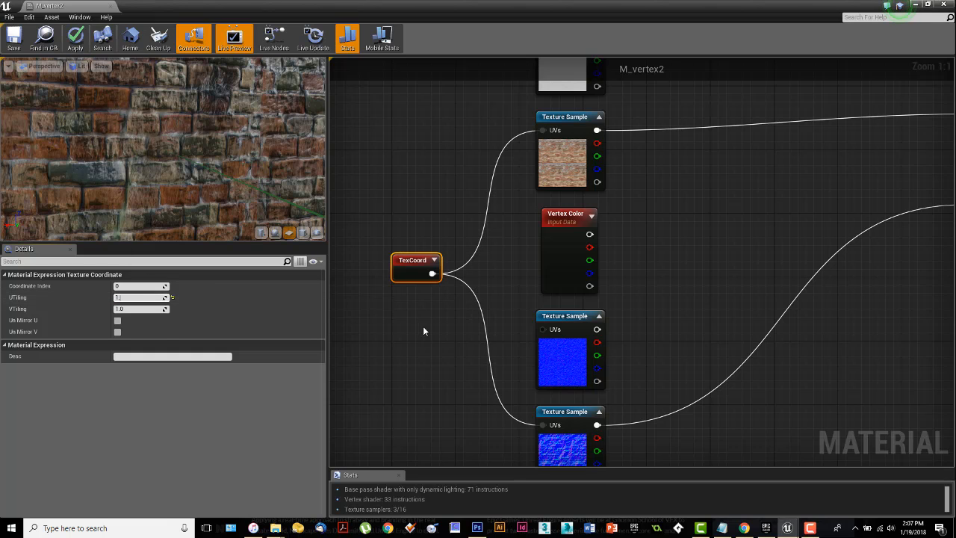
{"action": "type", "text": "25"}
{"action": "key", "text": "Return"}
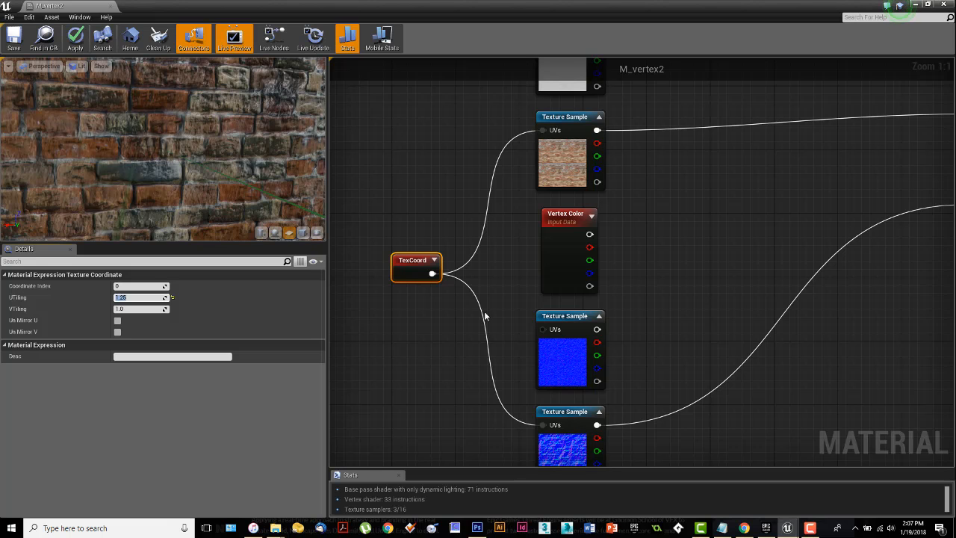
Step: Shrink the M_vertex2 editor into a floating window over the level editor and save the material
{"action": "scroll", "coordinate": [613, 311], "scroll_direction": "down", "scroll_amount": 2}
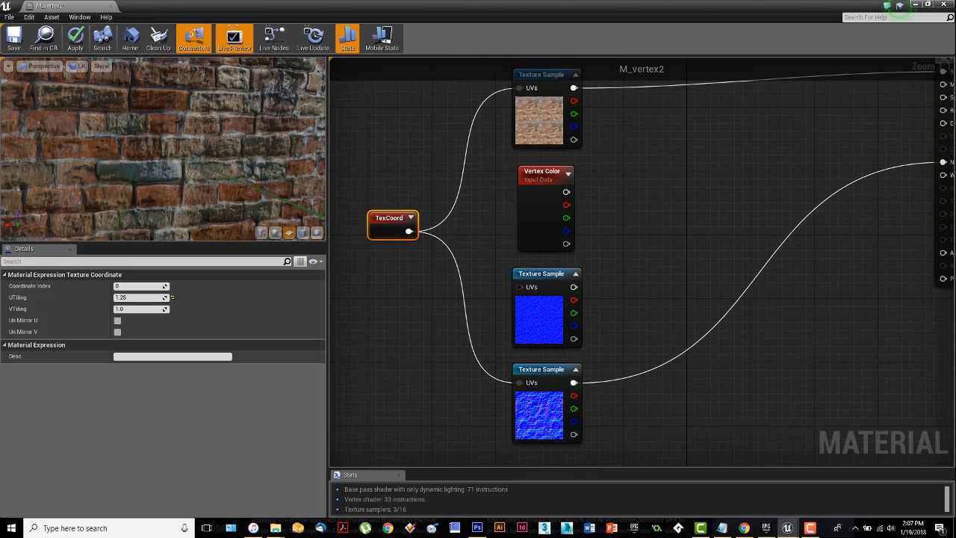
{"action": "right_click_drag", "start_coordinate": [619, 243], "coordinate": [602, 258]}
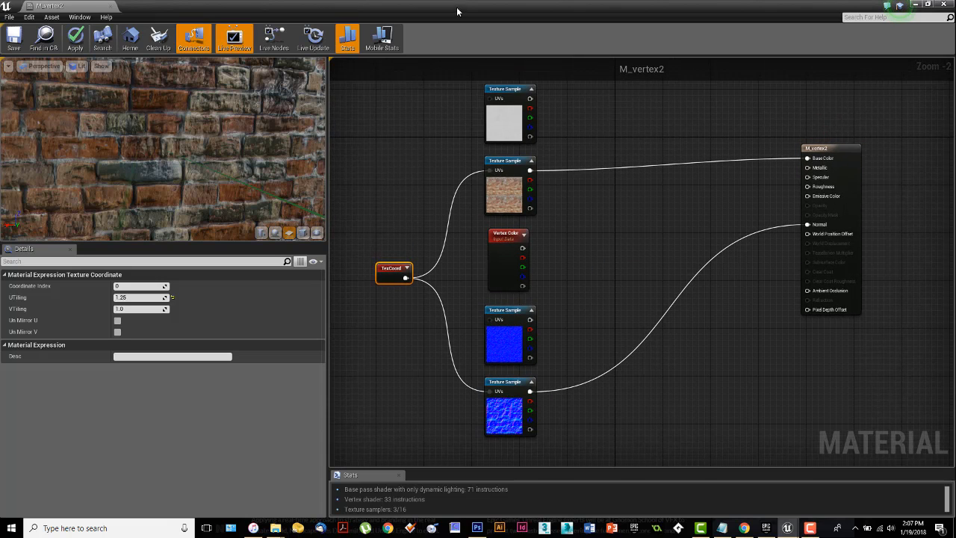
{"action": "left_click_drag", "start_coordinate": [456, 13], "coordinate": [453, 99]}
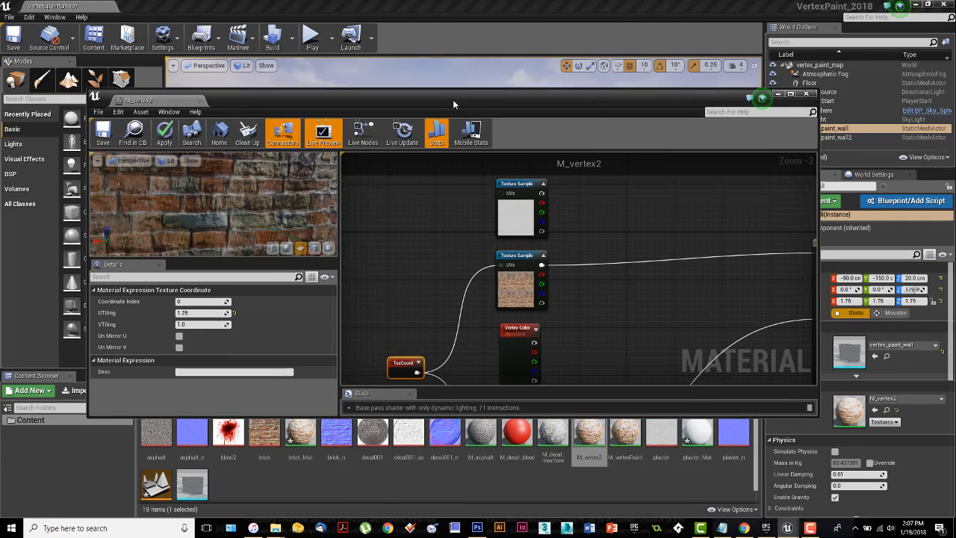
{"action": "left_click", "coordinate": [103, 132]}
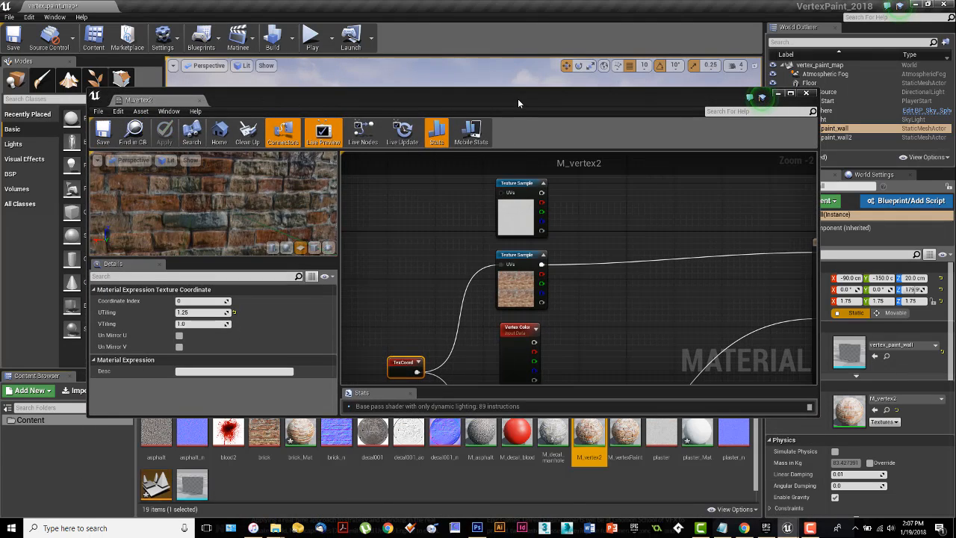
Step: Uncover the walls in the level viewport and assign M_vertex2 to vertex_paint_wall2
{"action": "left_click_drag", "start_coordinate": [518, 99], "coordinate": [498, 320]}
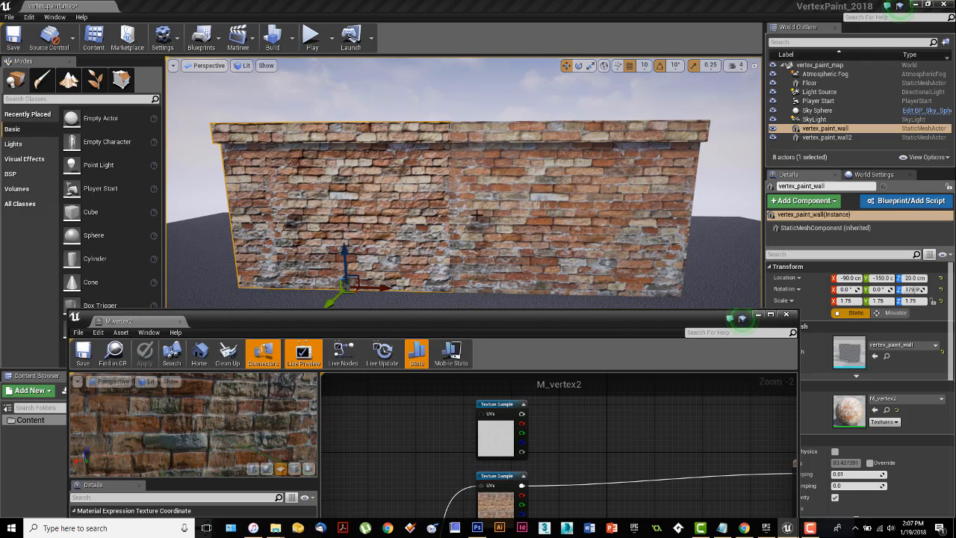
{"action": "right_click_drag", "start_coordinate": [477, 216], "coordinate": [497, 237]}
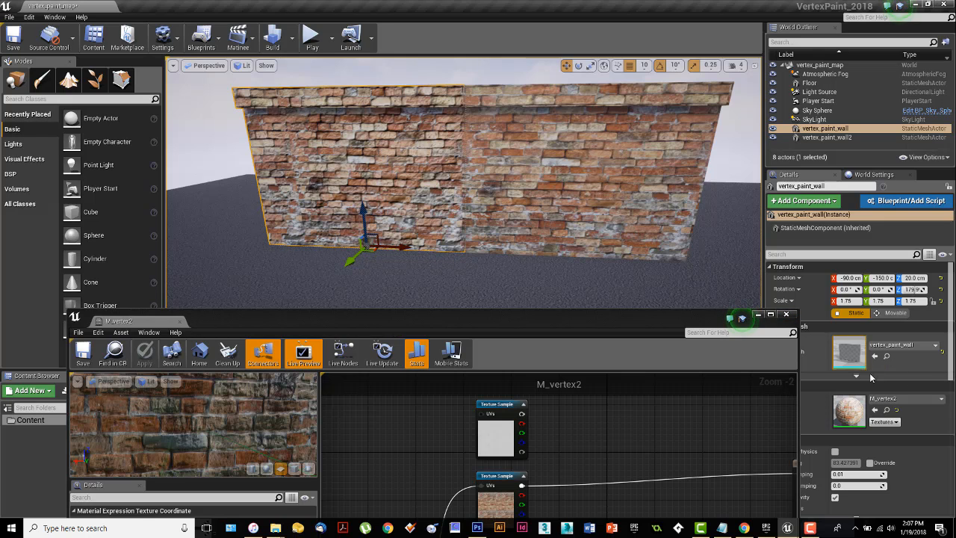
{"action": "left_click", "coordinate": [649, 135]}
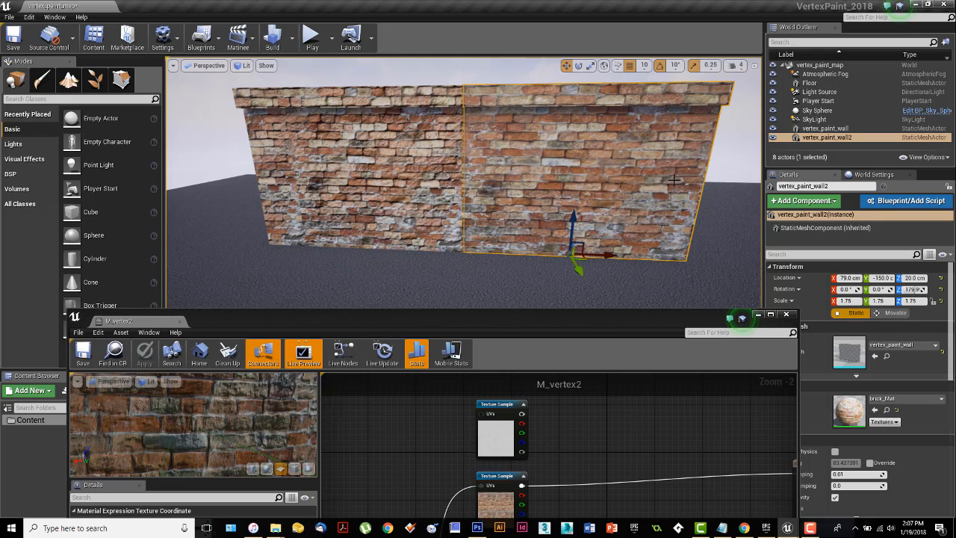
{"action": "left_click", "coordinate": [876, 411]}
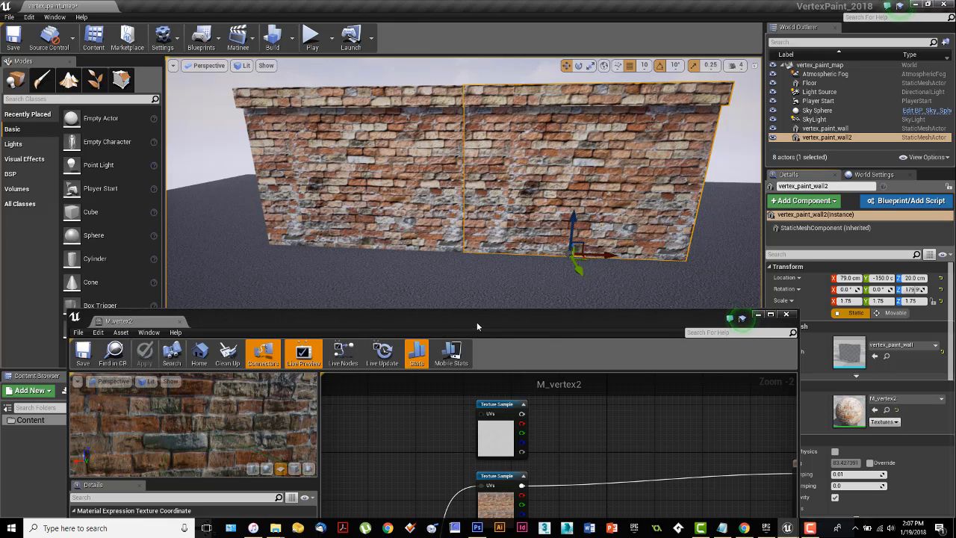
Step: Maximize the M_vertex2 editor again and break the links into the material's Base Color and Normal inputs
{"action": "left_click_drag", "start_coordinate": [477, 322], "coordinate": [489, 83]}
{"action": "scroll", "coordinate": [631, 308], "scroll_direction": "down", "scroll_amount": 4}
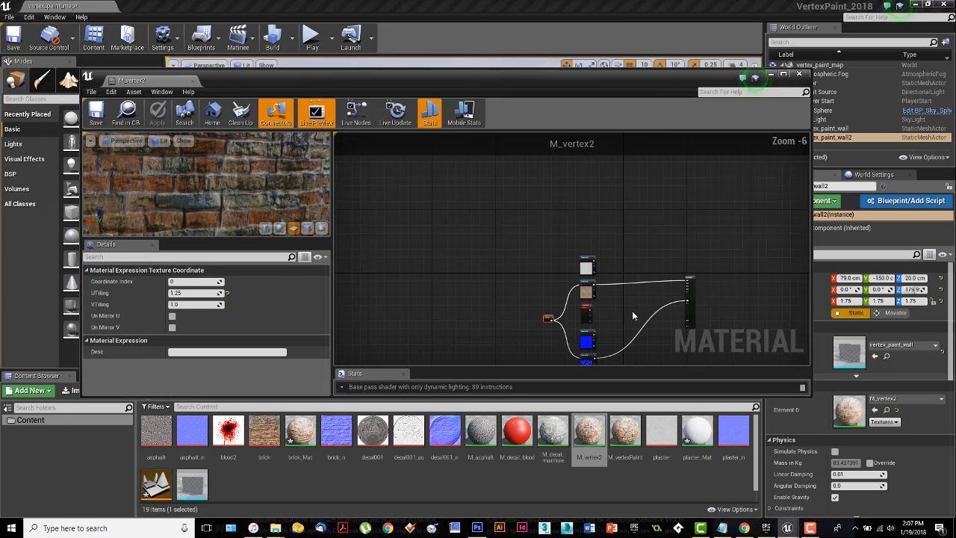
{"action": "right_click_drag", "start_coordinate": [632, 311], "coordinate": [565, 263]}
{"action": "scroll", "coordinate": [565, 262], "scroll_direction": "up", "scroll_amount": 4}
{"action": "scroll", "coordinate": [565, 266], "scroll_direction": "up", "scroll_amount": 1}
{"action": "left_click_drag", "start_coordinate": [541, 78], "coordinate": [550, 1]}
{"action": "right_click_drag", "start_coordinate": [576, 153], "coordinate": [701, 203]}
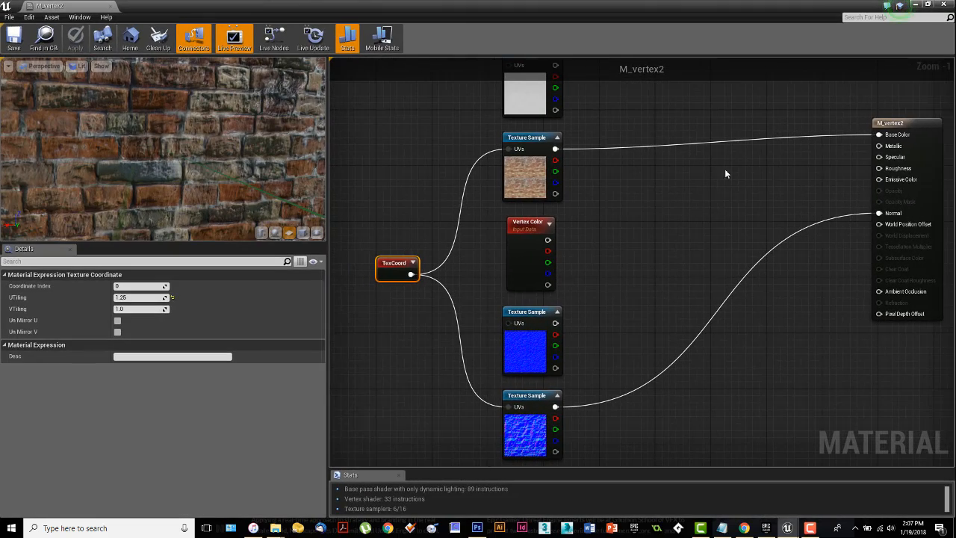
{"action": "right_click", "coordinate": [881, 138]}
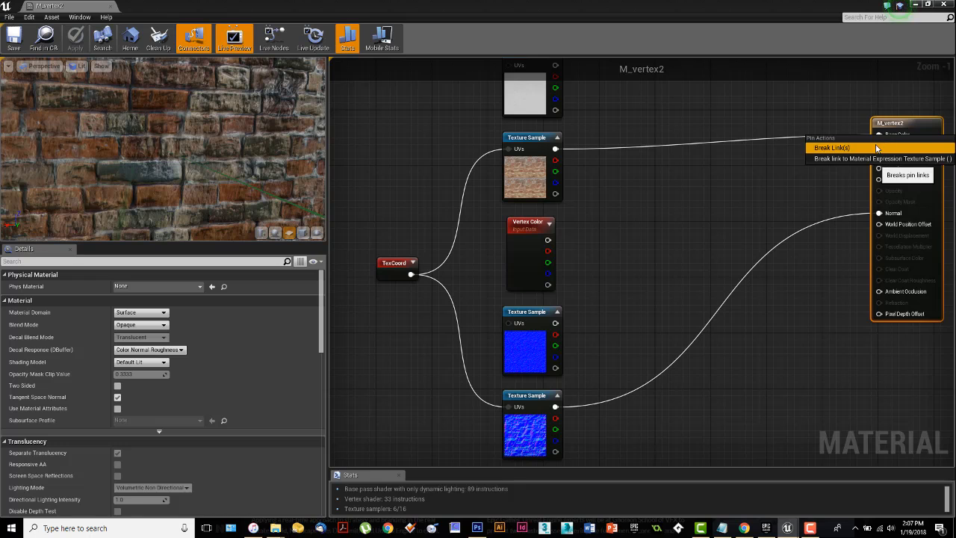
{"action": "left_click", "coordinate": [882, 148]}
{"action": "right_click", "coordinate": [880, 213]}
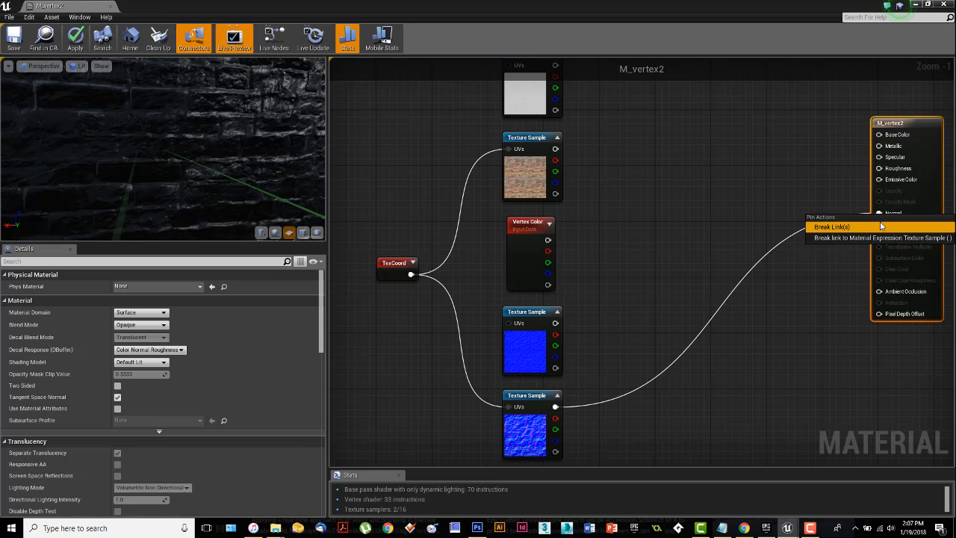
{"action": "left_click", "coordinate": [879, 226]}
{"action": "right_click_drag", "start_coordinate": [647, 252], "coordinate": [728, 271]}
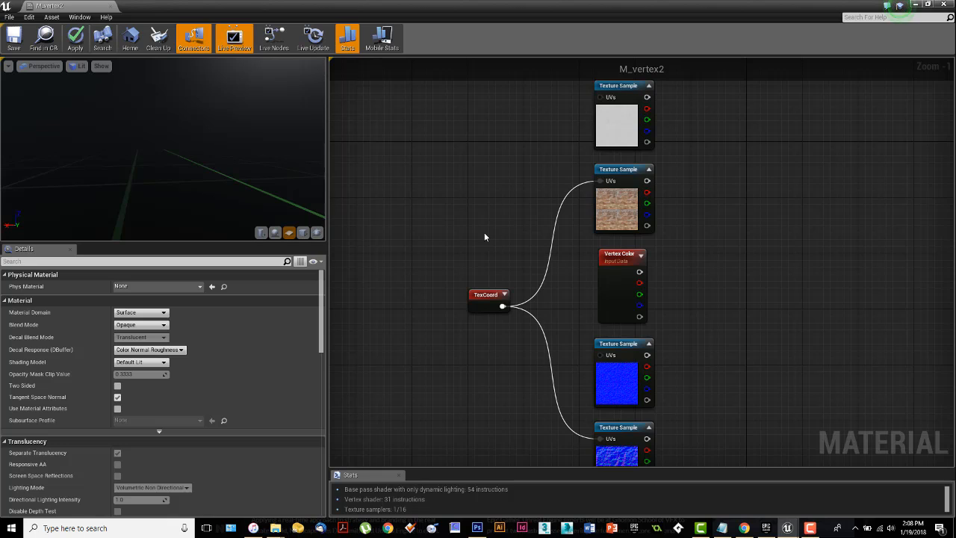
Step: Add a second TextureCoordinate node and connect it to the UVs of the plaster and plaster normal samples
{"action": "right_click", "coordinate": [466, 237]}
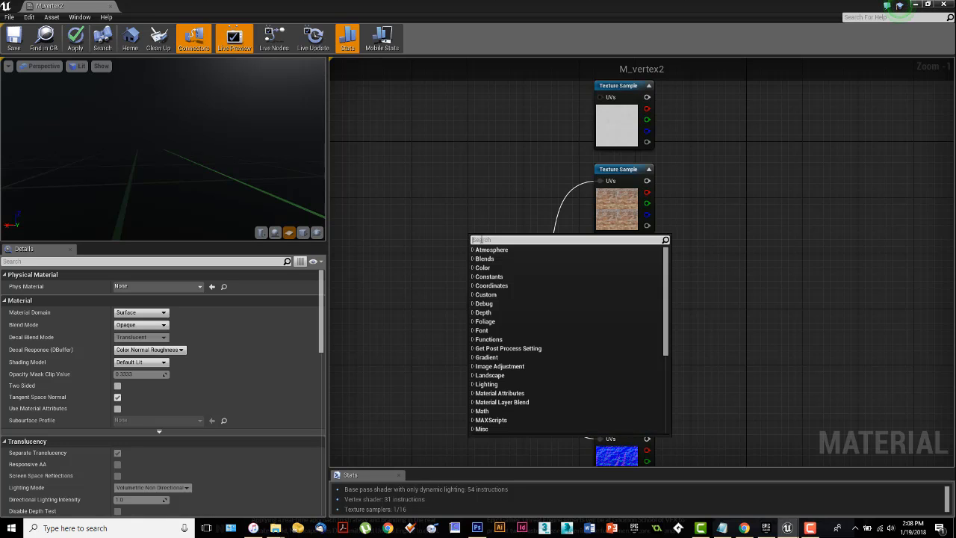
{"action": "type", "text": "coor"}
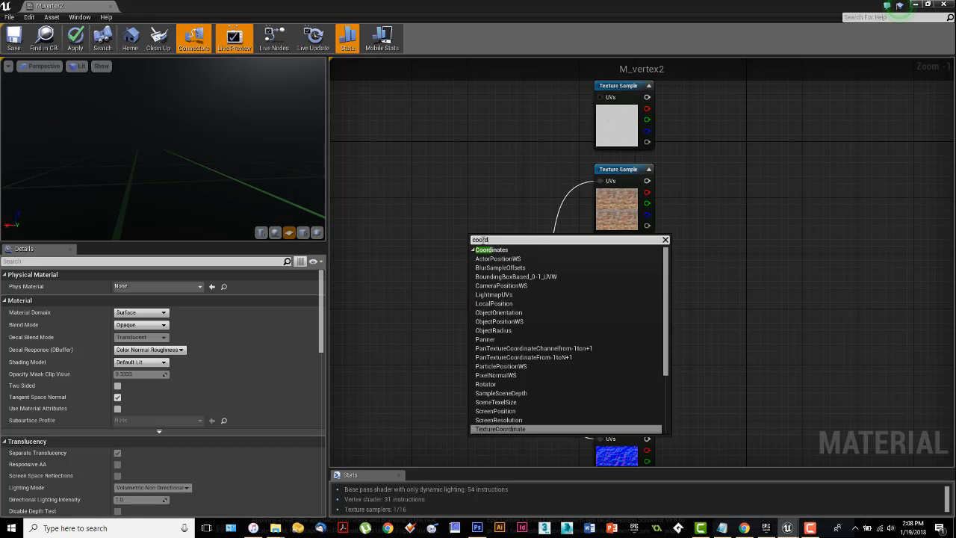
{"action": "type", "text": "d"}
{"action": "left_click", "coordinate": [509, 429]}
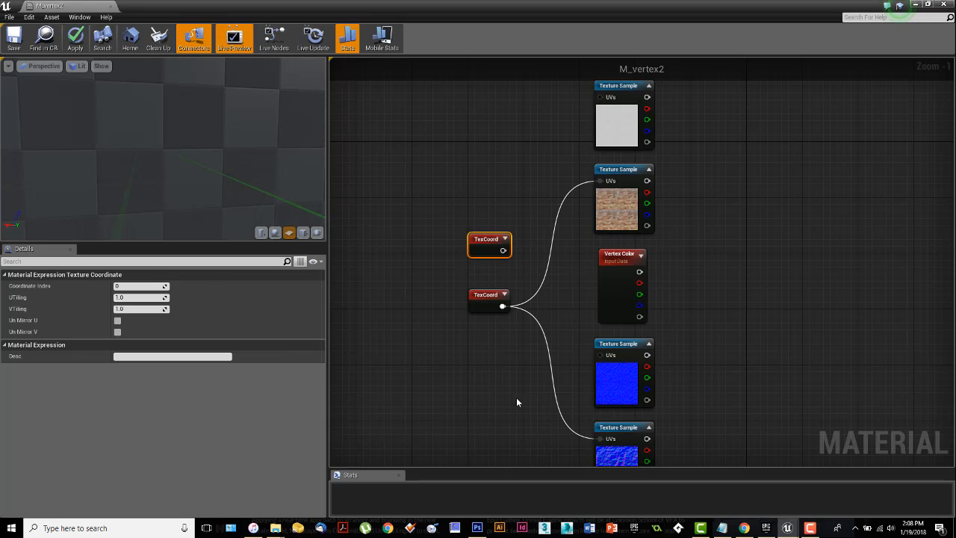
{"action": "left_click_drag", "start_coordinate": [503, 250], "coordinate": [601, 97]}
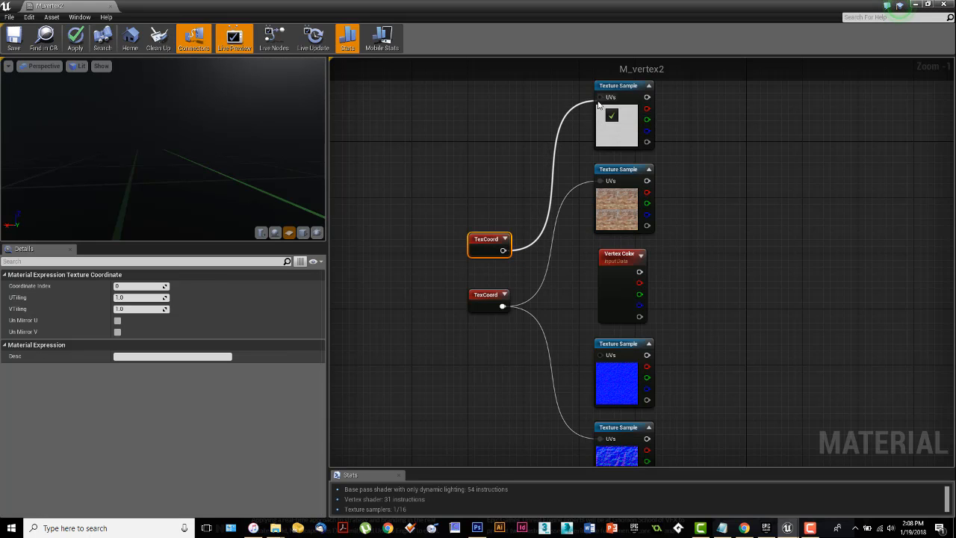
{"action": "left_click_drag", "start_coordinate": [503, 251], "coordinate": [599, 353]}
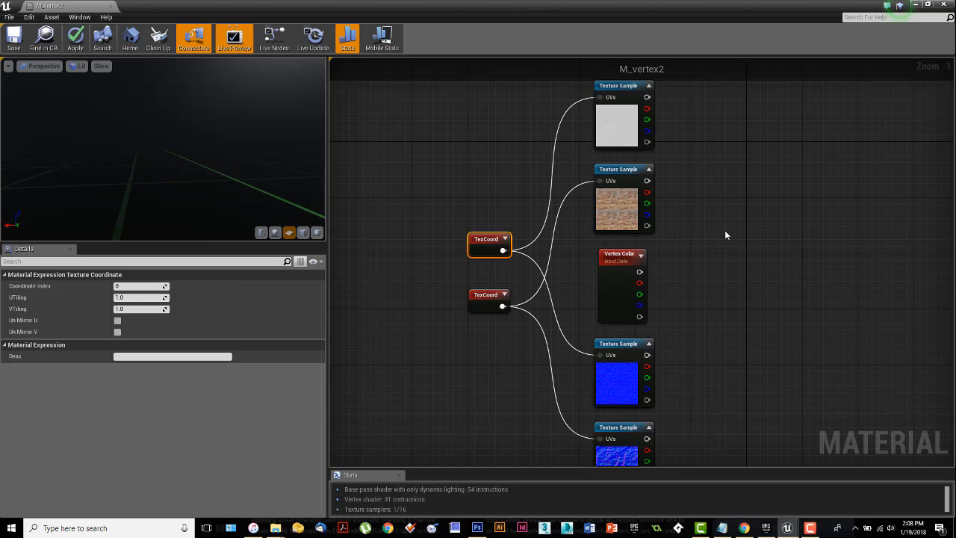
Step: Label the TexCoord node feeding the brick samples with the comment 1.25,1.25
{"action": "left_click", "coordinate": [720, 283]}
{"action": "right_click_drag", "start_coordinate": [720, 283], "coordinate": [670, 278]}
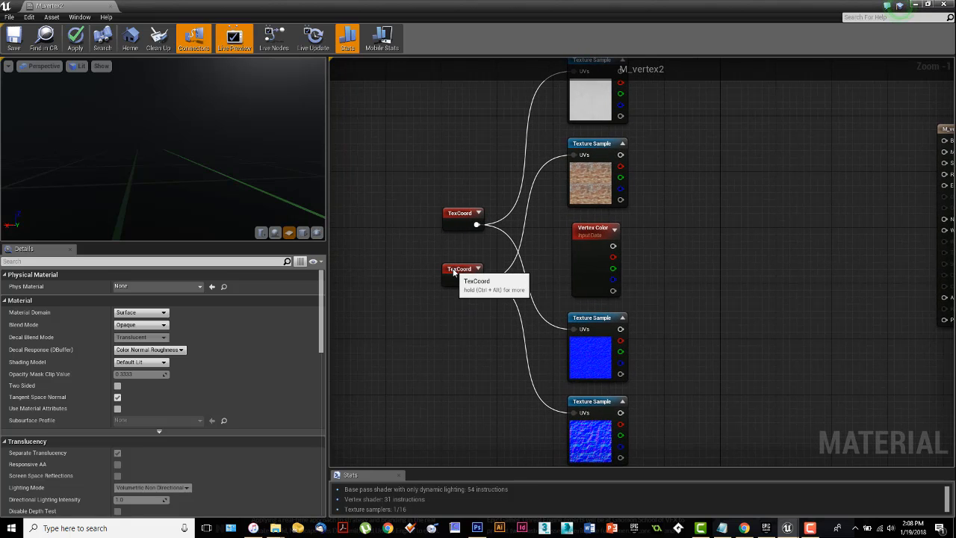
{"action": "left_click", "coordinate": [453, 272]}
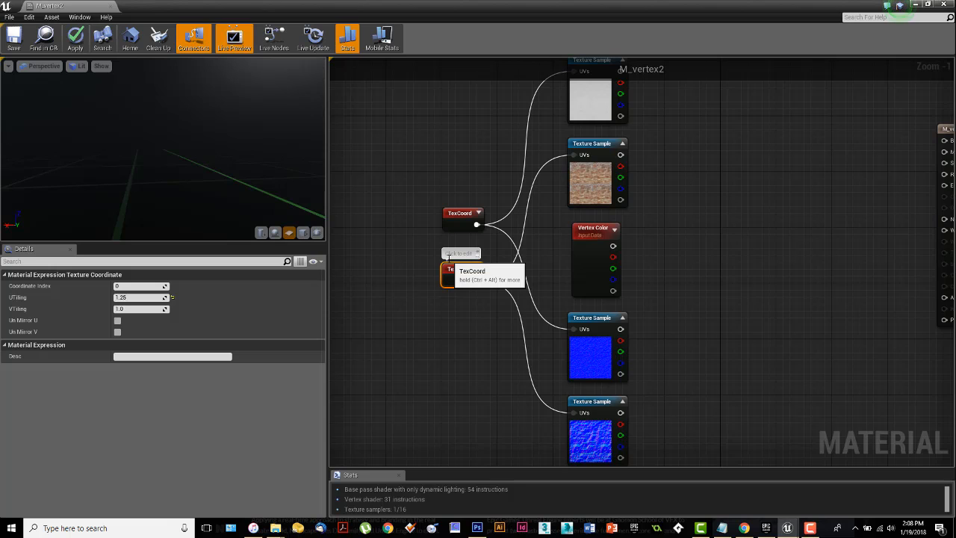
{"action": "left_click", "coordinate": [456, 253]}
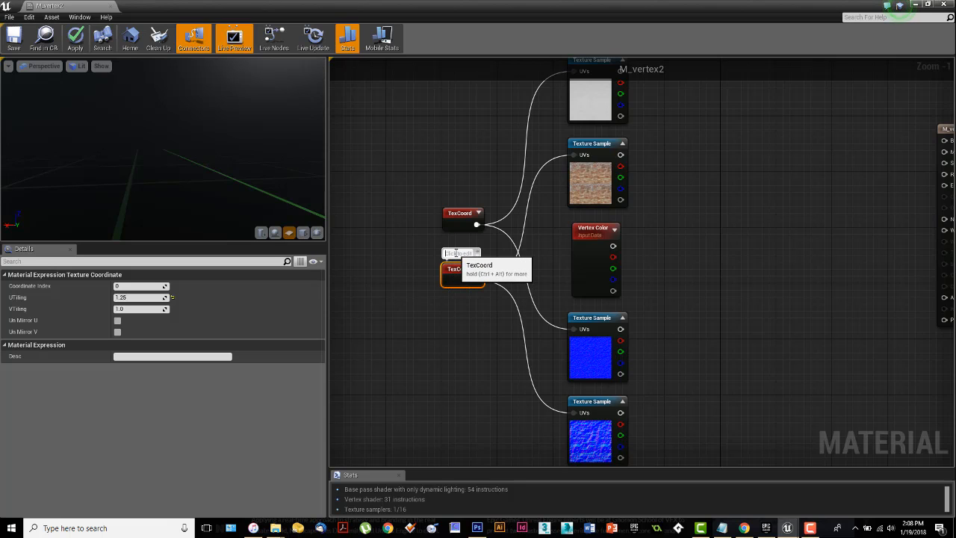
{"action": "type", "text": "1.2"}
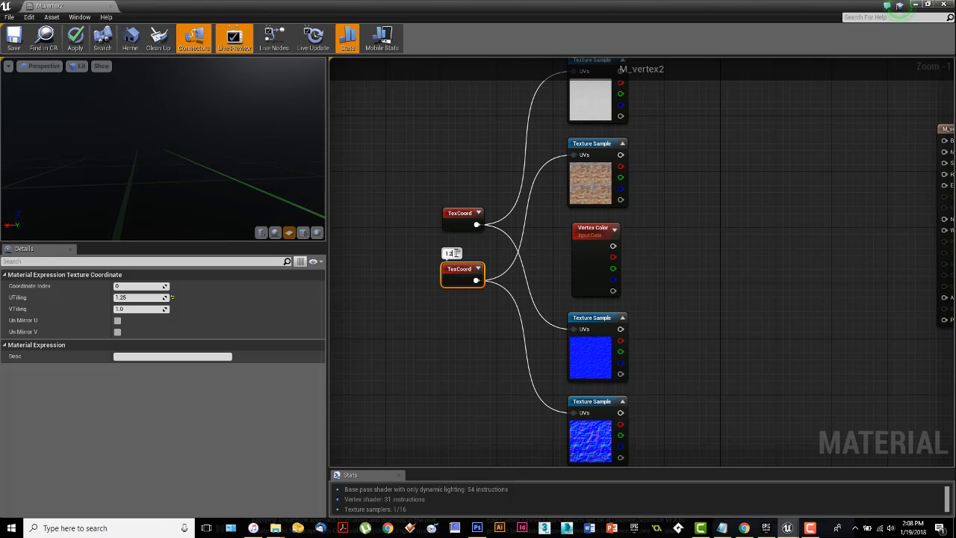
{"action": "type", "text": "5, 1.25"}
Step: Label the TexCoord node feeding the plaster samples with the comment 1,1
{"action": "left_click", "coordinate": [465, 213]}
{"action": "left_click", "coordinate": [451, 205]}
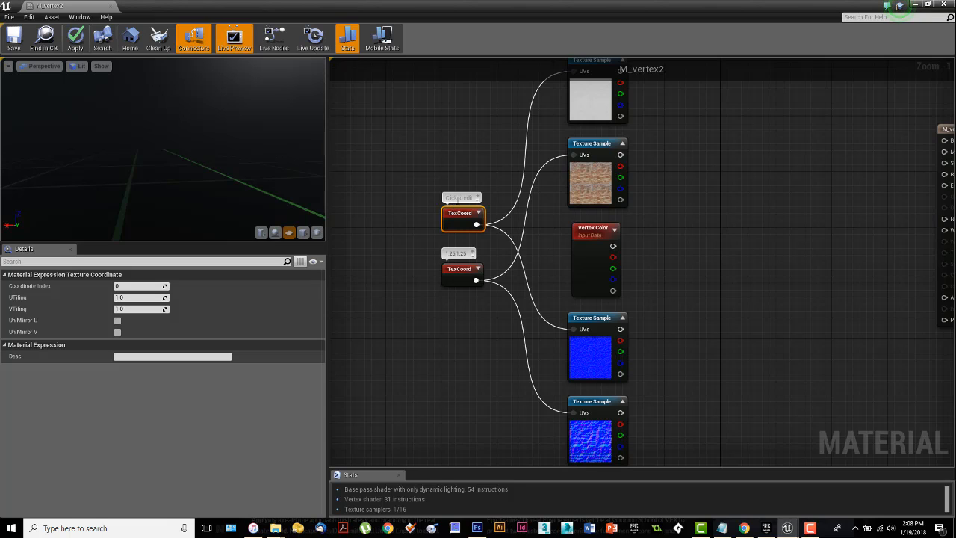
{"action": "left_click", "coordinate": [455, 197]}
{"action": "left_click", "coordinate": [686, 247]}
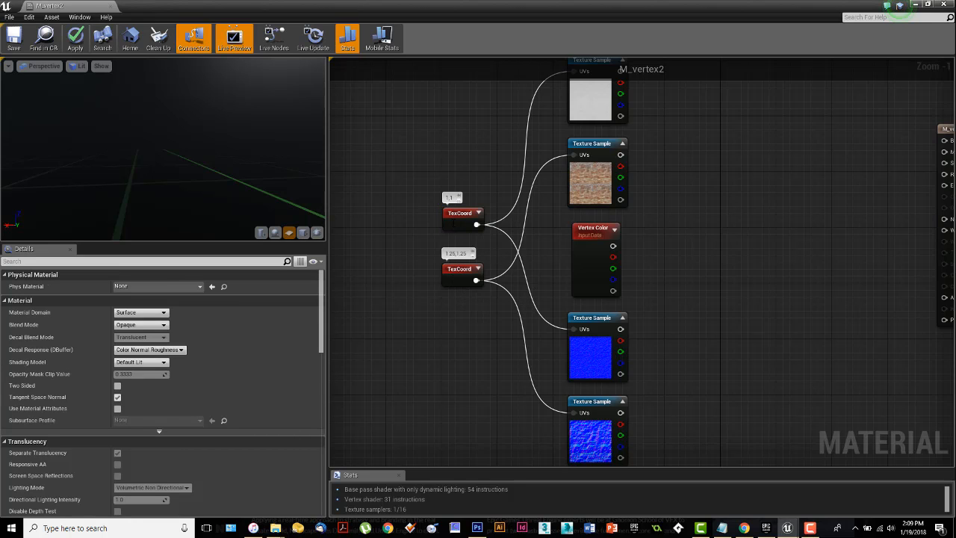
Step: Correct the comment on the brick samples' TexCoord node to 1.25,1
{"action": "left_click", "coordinate": [446, 283]}
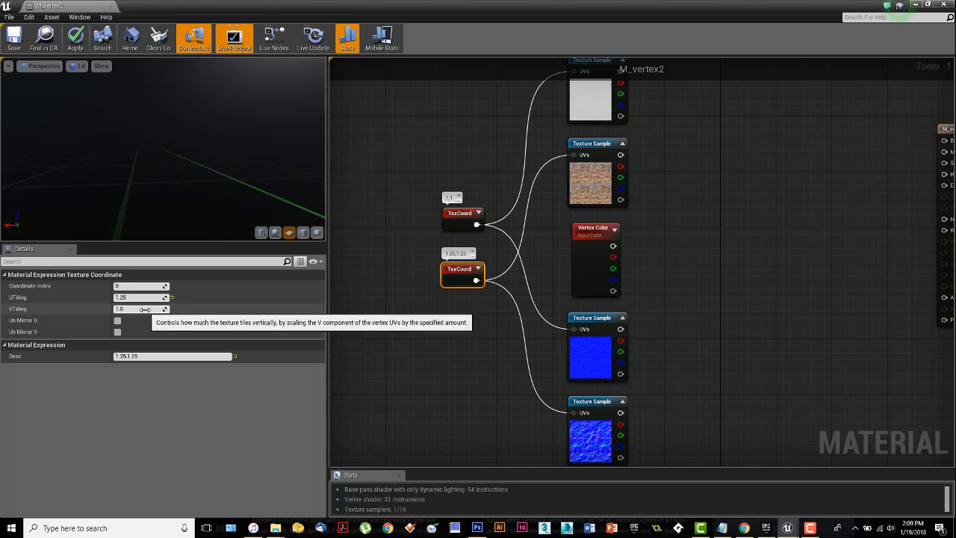
{"action": "double_click", "coordinate": [467, 254]}
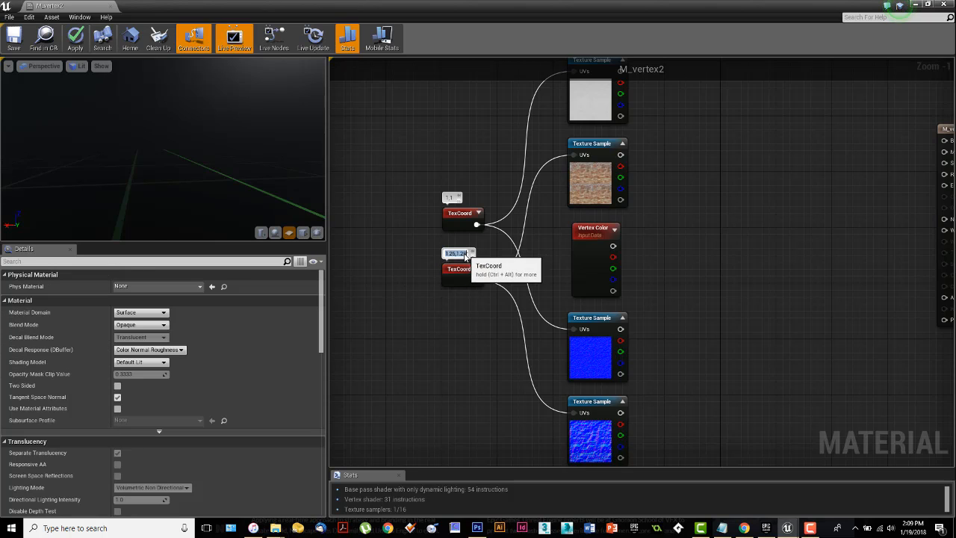
{"action": "key", "text": "Return"}
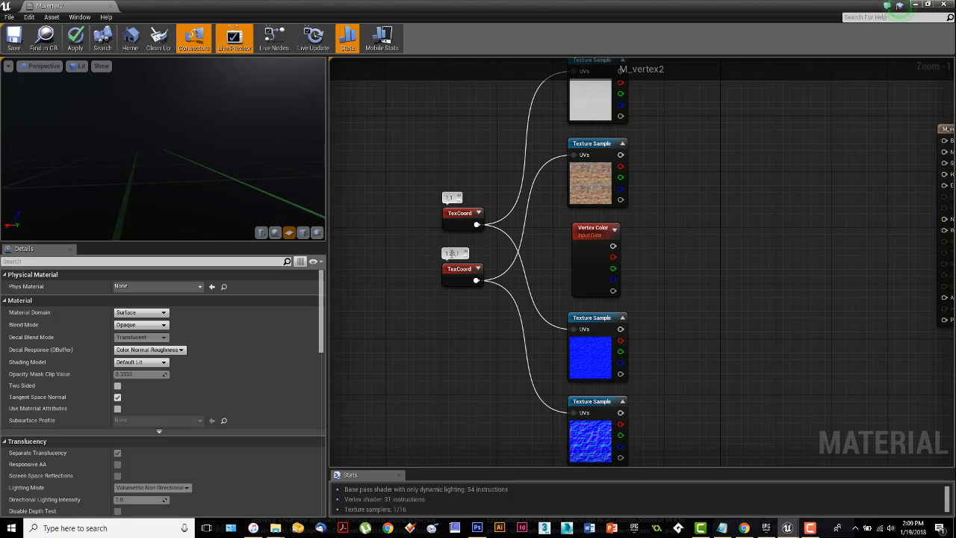
Step: Try wiring the plaster sample and the brick sample in turn into Base Color, and break the resulting link
{"action": "scroll", "coordinate": [676, 298], "scroll_direction": "down", "scroll_amount": 2}
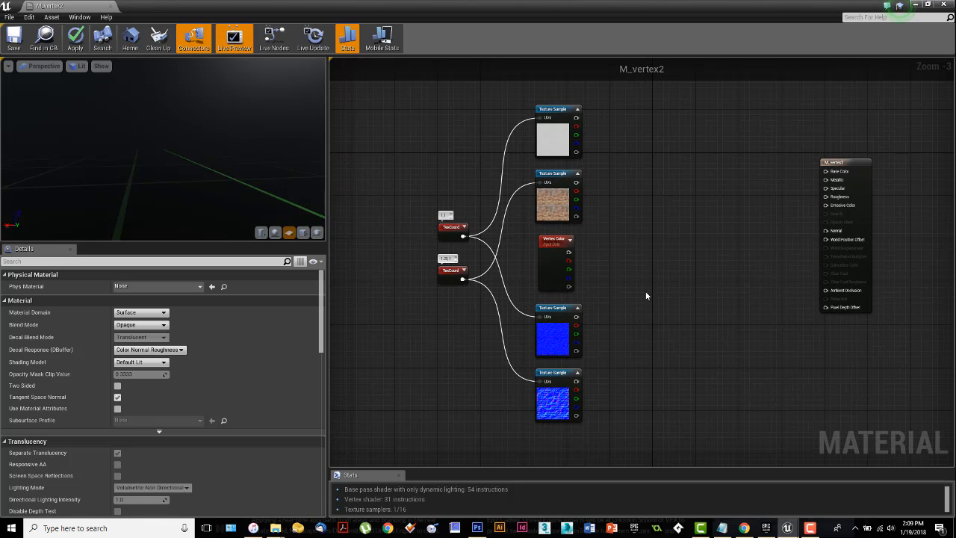
{"action": "right_click_drag", "start_coordinate": [638, 274], "coordinate": [632, 284]}
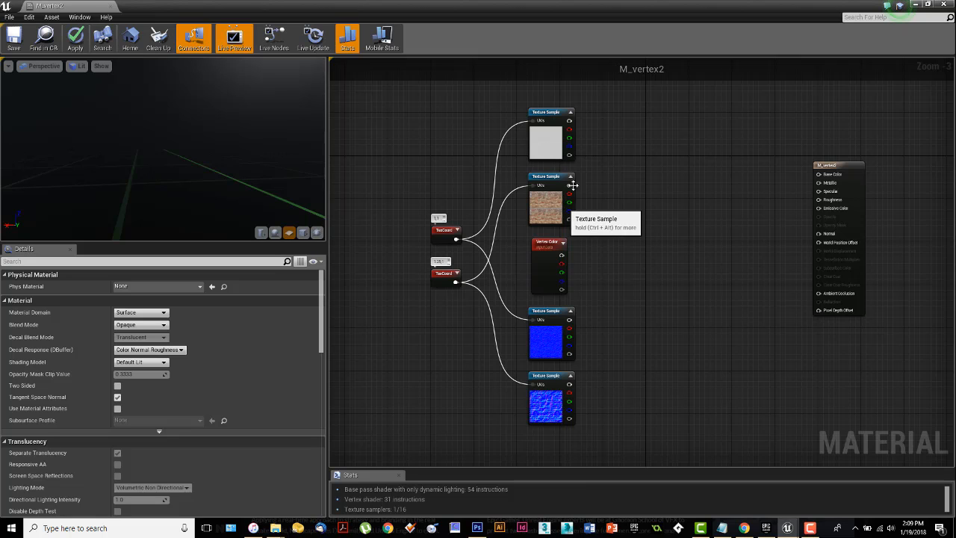
{"action": "left_click_drag", "start_coordinate": [569, 120], "coordinate": [819, 174]}
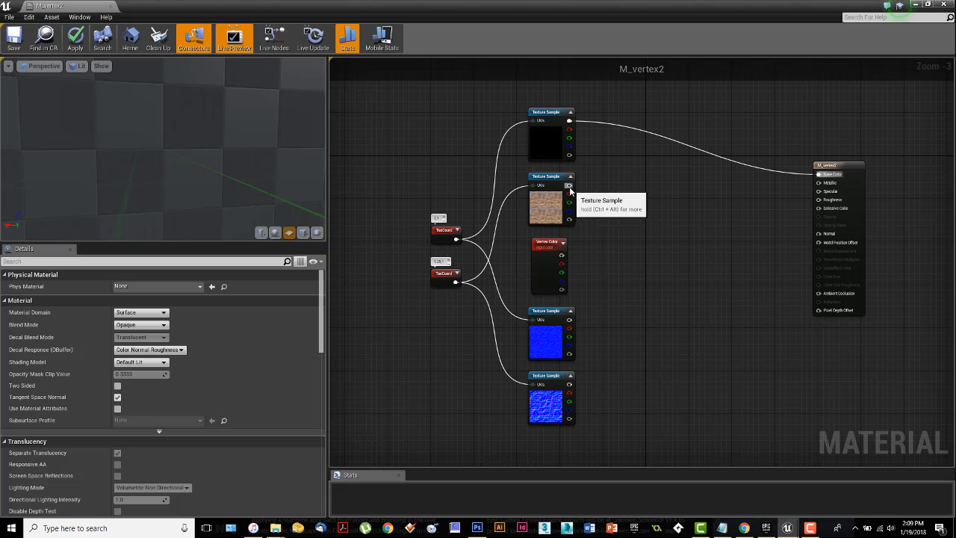
{"action": "left_click_drag", "start_coordinate": [569, 185], "coordinate": [818, 175]}
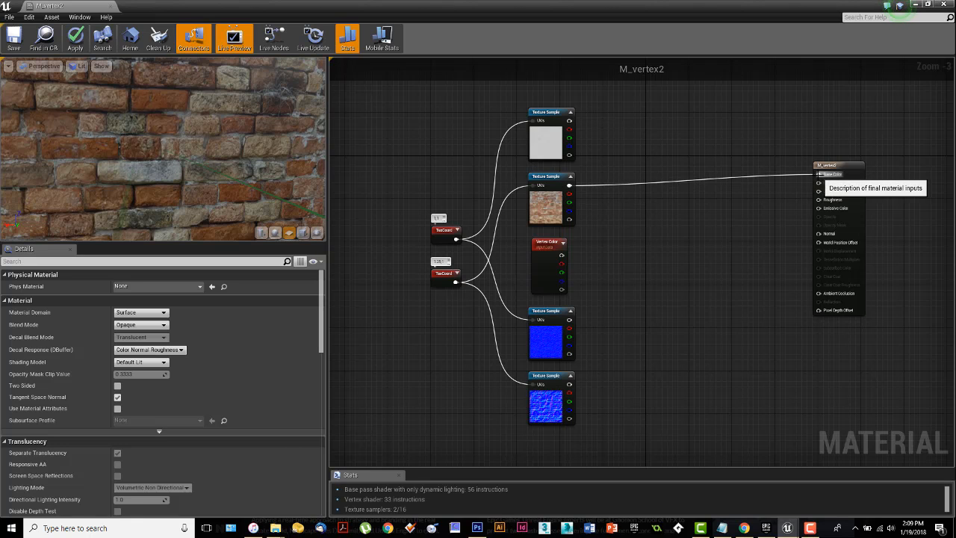
{"action": "right_click", "coordinate": [819, 174]}
{"action": "left_click", "coordinate": [831, 175]}
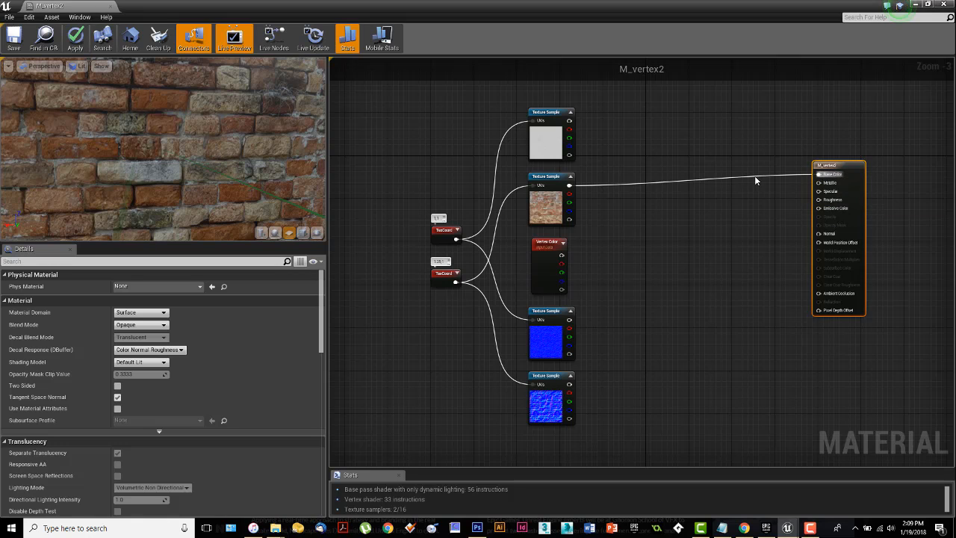
{"action": "right_click", "coordinate": [826, 174]}
{"action": "left_click", "coordinate": [829, 189]}
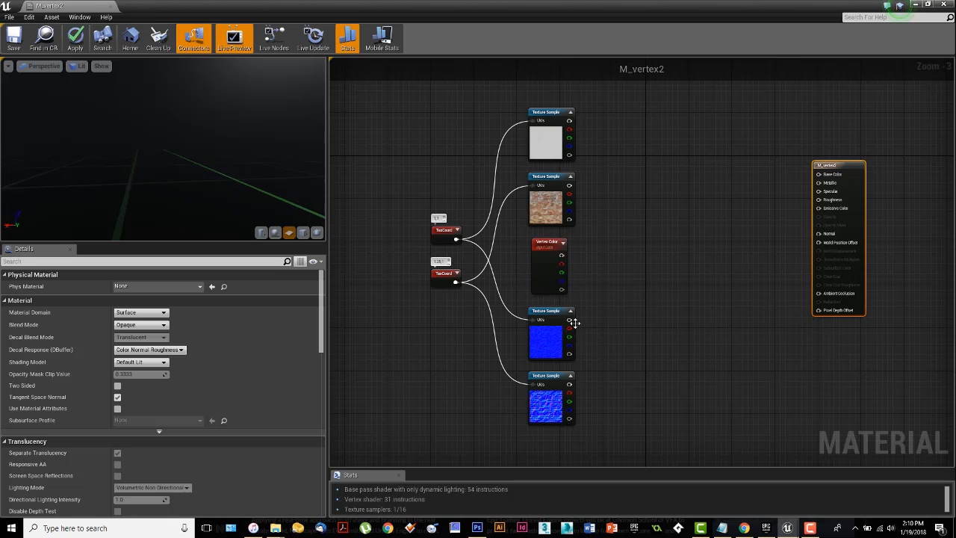
Step: Try wiring the plaster normal and the brick normal in turn into the Normal input, and break the link
{"action": "left_click_drag", "start_coordinate": [571, 321], "coordinate": [820, 234]}
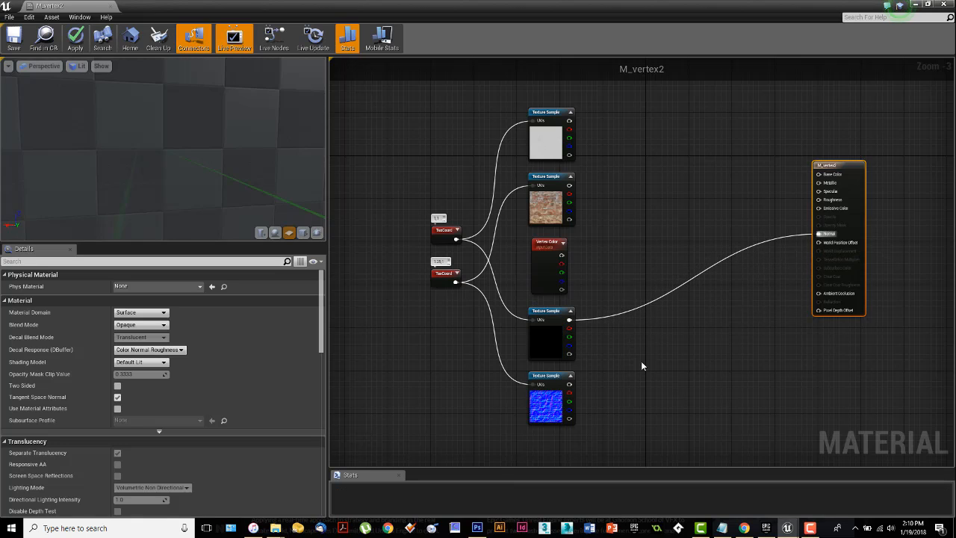
{"action": "left_click_drag", "start_coordinate": [569, 384], "coordinate": [826, 238]}
{"action": "right_click", "coordinate": [825, 238]}
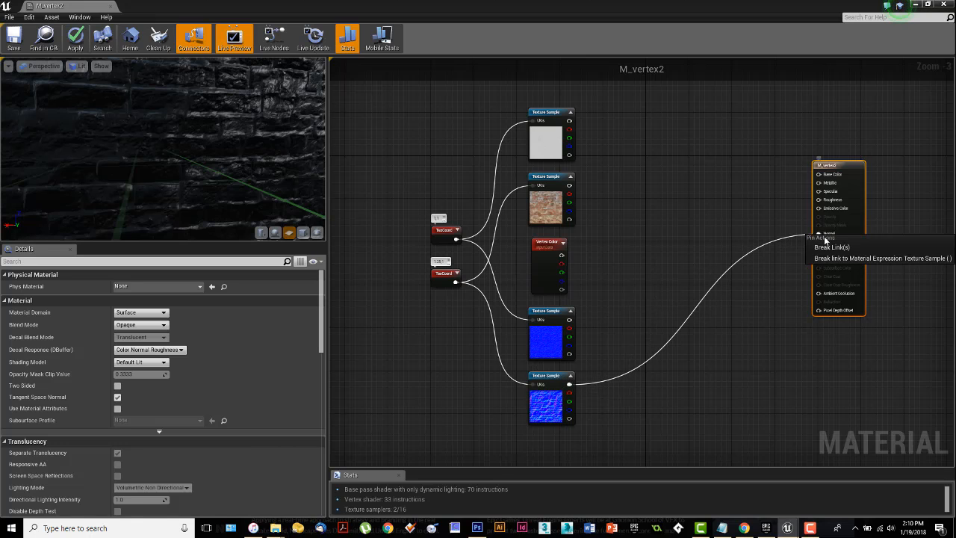
{"action": "left_click", "coordinate": [831, 247]}
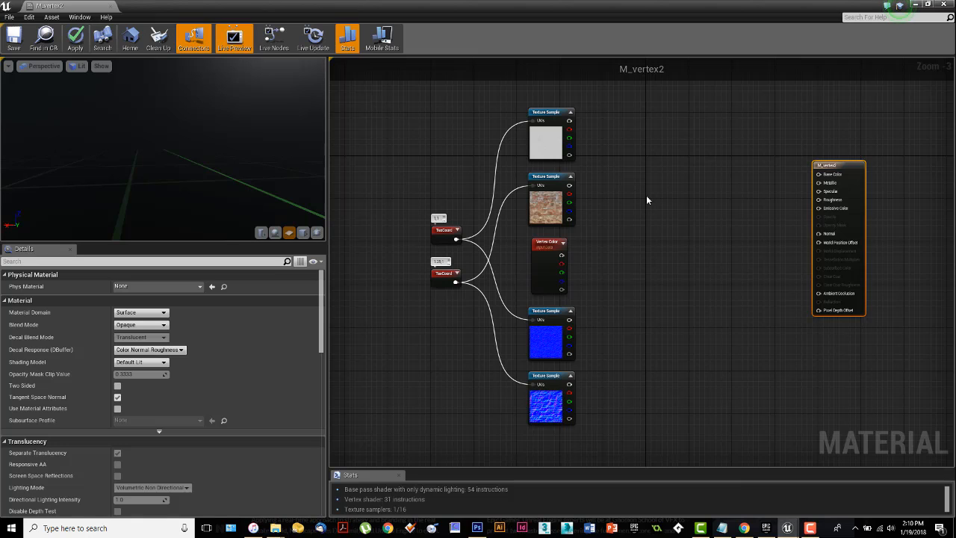
Step: Add a Lerp node and place it between the color texture samples and the material output node
{"action": "left_click", "coordinate": [647, 197]}
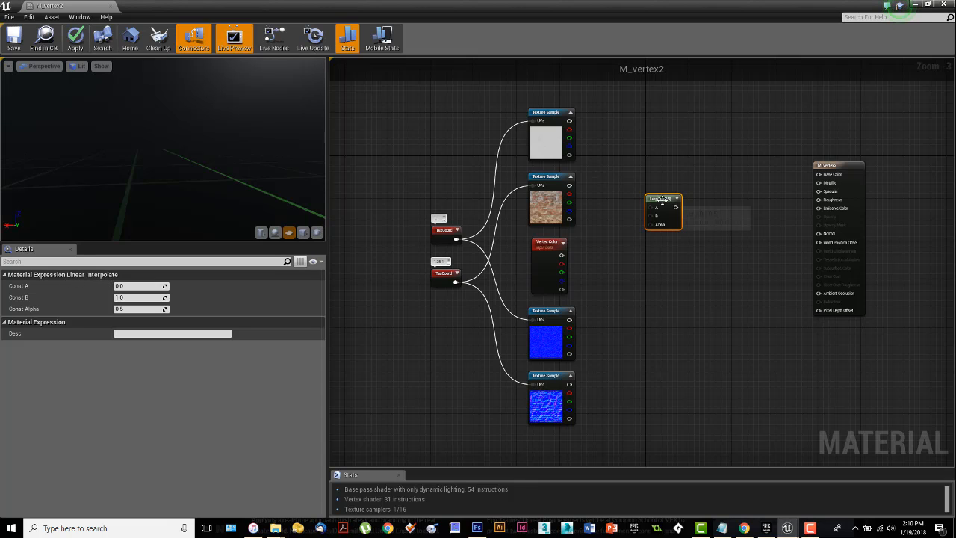
{"action": "scroll", "coordinate": [652, 208], "scroll_direction": "up", "scroll_amount": 3}
{"action": "right_click_drag", "start_coordinate": [653, 276], "coordinate": [660, 332]}
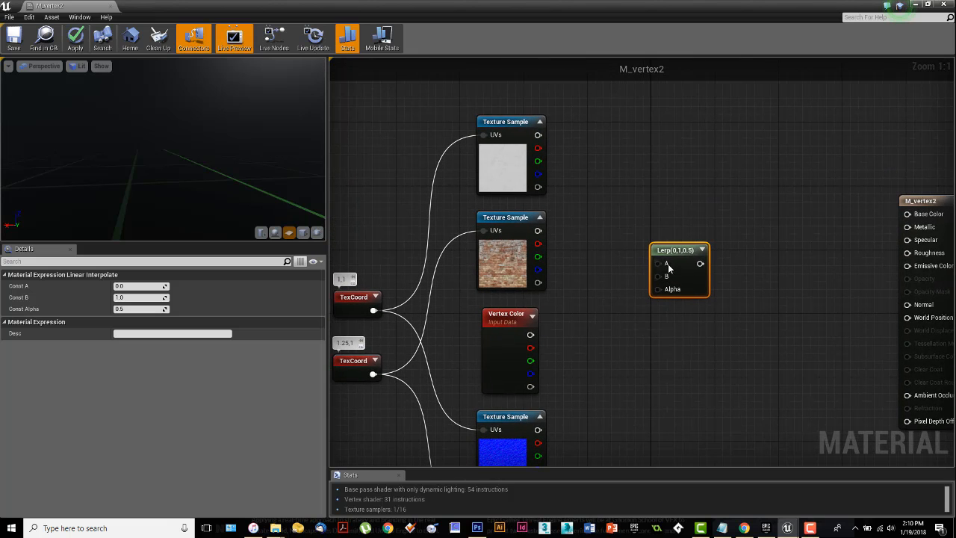
{"action": "left_click_drag", "start_coordinate": [670, 254], "coordinate": [655, 237]}
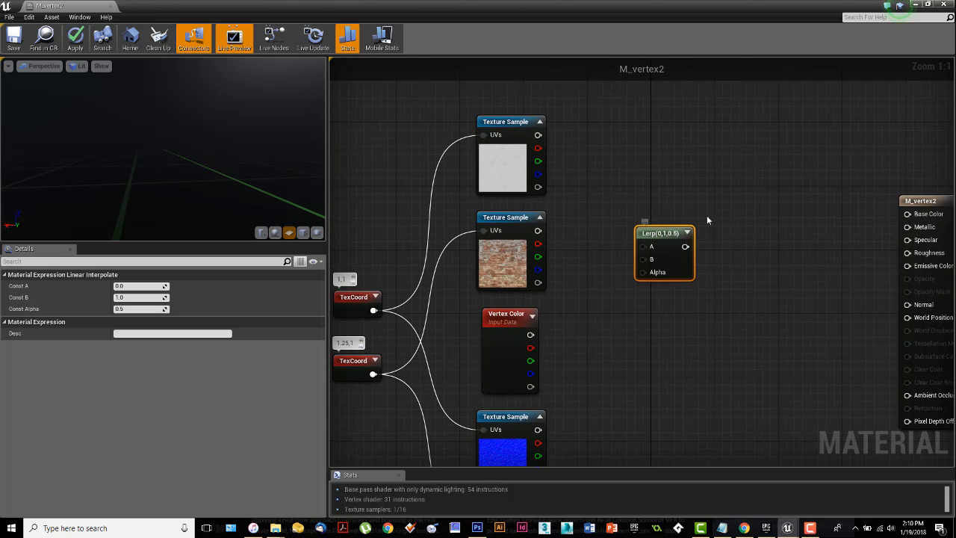
{"action": "right_click_drag", "start_coordinate": [707, 215], "coordinate": [726, 189]}
{"action": "left_click_drag", "start_coordinate": [654, 205], "coordinate": [653, 189]}
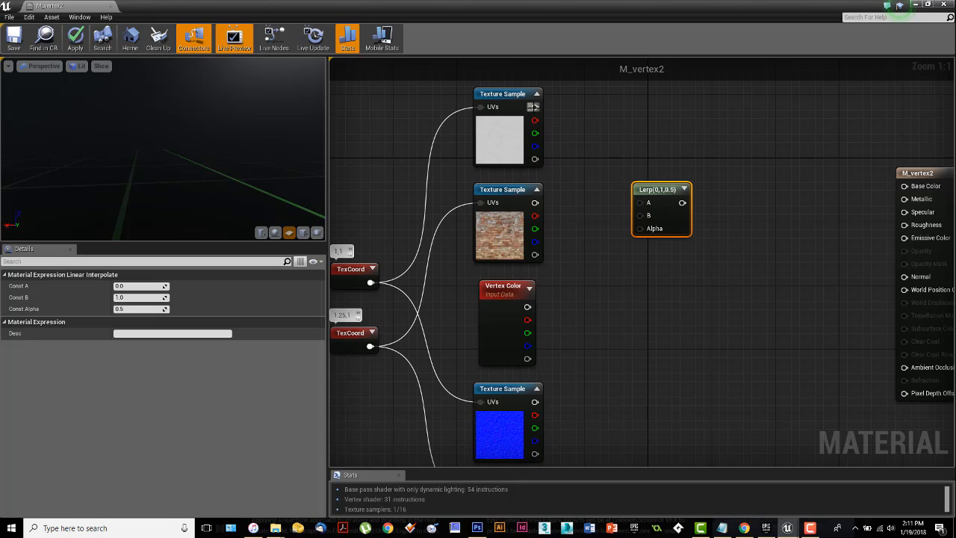
Step: Connect plaster to the Lerp's A, brick to B, Vertex Color's alpha output to Alpha, and the Lerp's output to Base Color
{"action": "left_click_drag", "start_coordinate": [535, 106], "coordinate": [643, 207]}
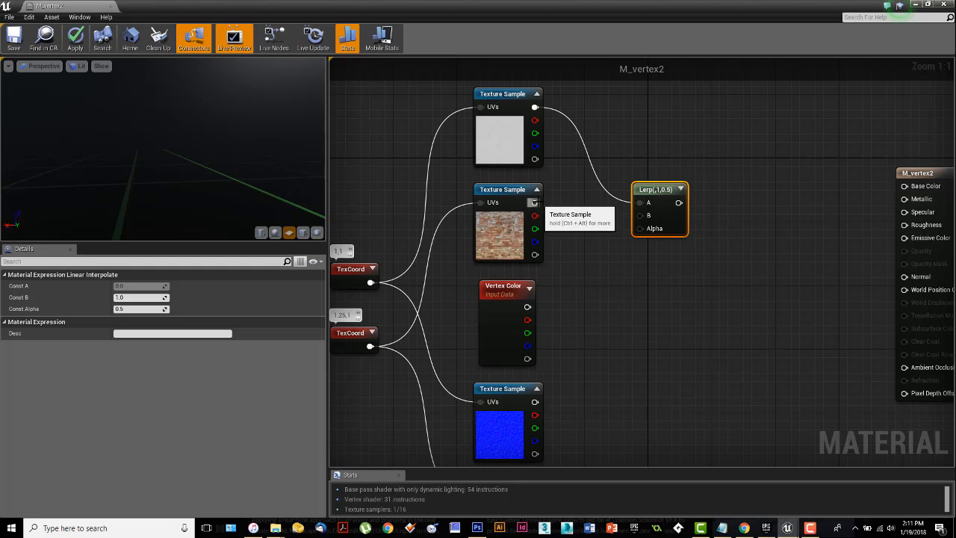
{"action": "left_click_drag", "start_coordinate": [535, 202], "coordinate": [644, 216]}
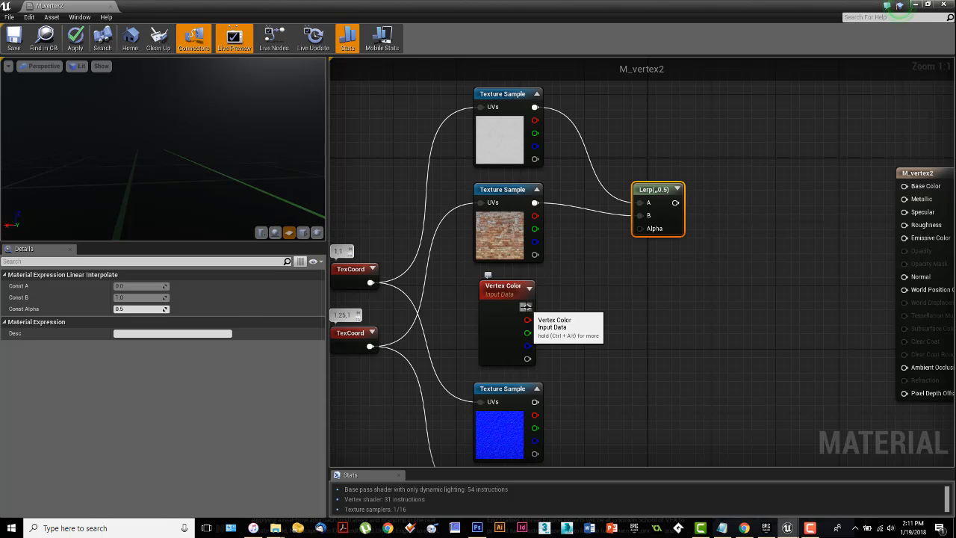
{"action": "left_click_drag", "start_coordinate": [527, 358], "coordinate": [641, 229]}
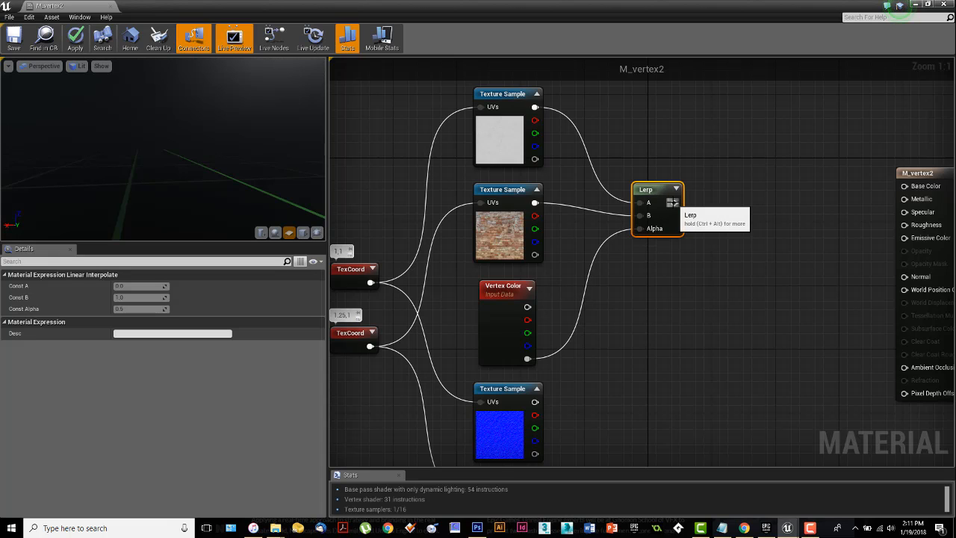
{"action": "left_click_drag", "start_coordinate": [674, 202], "coordinate": [904, 186]}
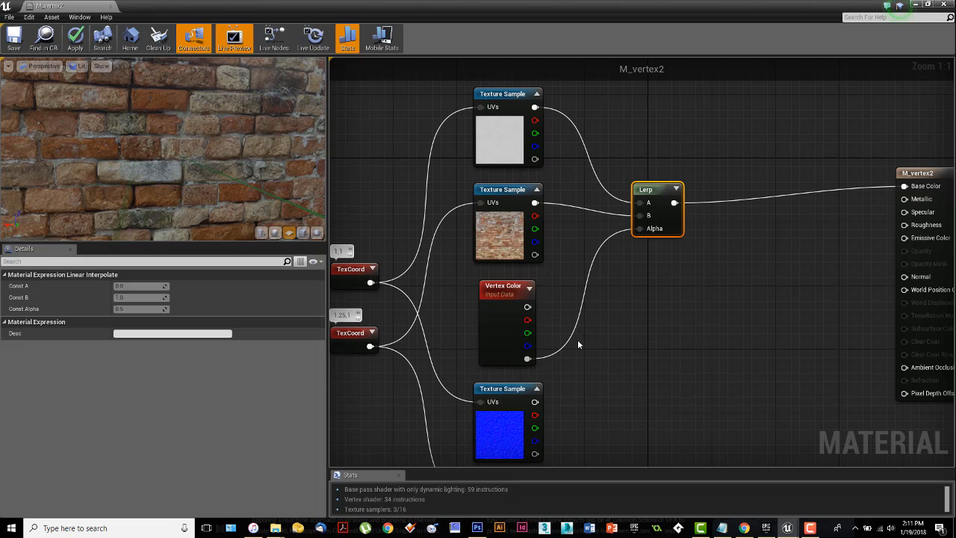
Step: Shift the Lerp node slightly away from the texture samples, toward the material output node
{"action": "right_click_drag", "start_coordinate": [556, 270], "coordinate": [558, 285]}
{"action": "left_click", "coordinate": [562, 285]}
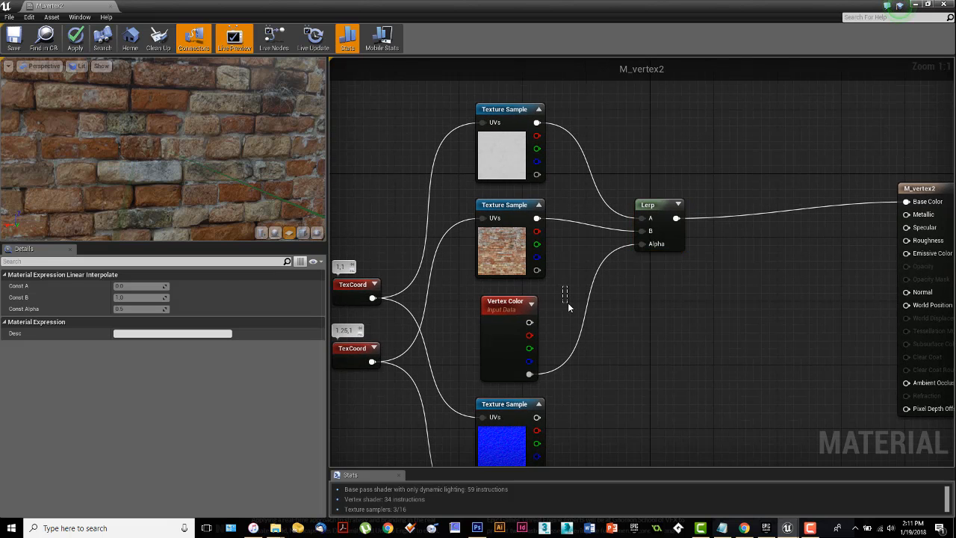
{"action": "scroll", "coordinate": [643, 312], "scroll_direction": "down", "scroll_amount": 1}
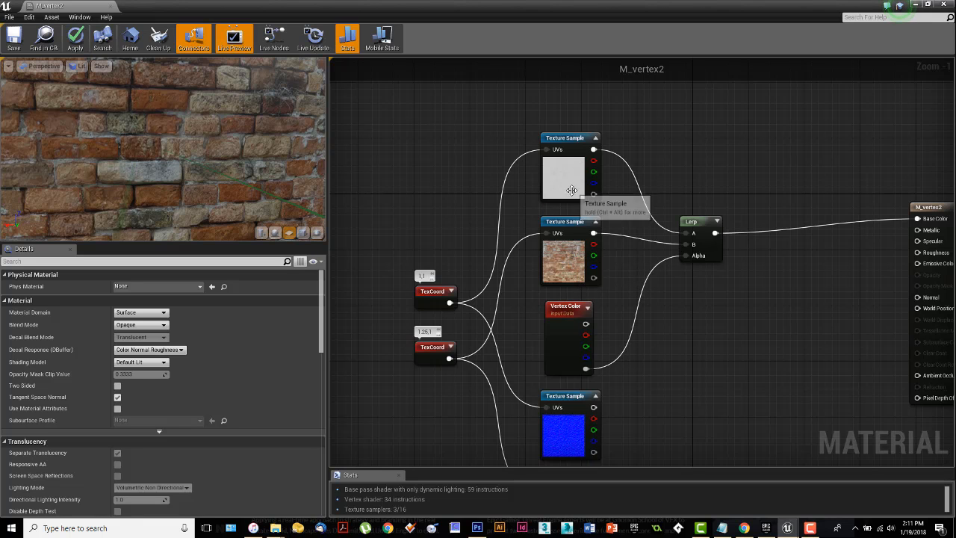
{"action": "right_click_drag", "start_coordinate": [705, 322], "coordinate": [640, 235]}
{"action": "left_click_drag", "start_coordinate": [634, 137], "coordinate": [640, 138]}
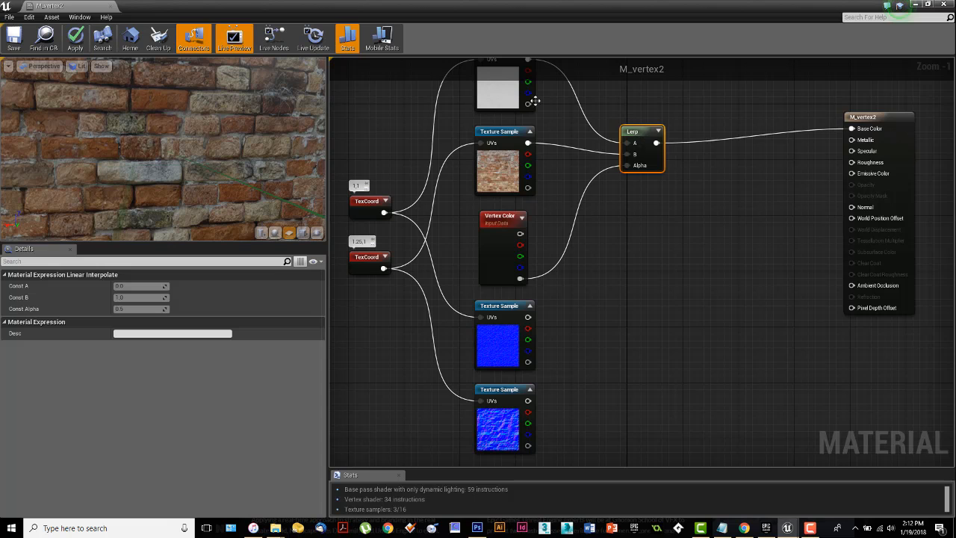
Step: Add a second Lerp node beside the normal map samples, connecting the plaster normal to A and the brick normal to B
{"action": "right_click_drag", "start_coordinate": [637, 258], "coordinate": [635, 251]}
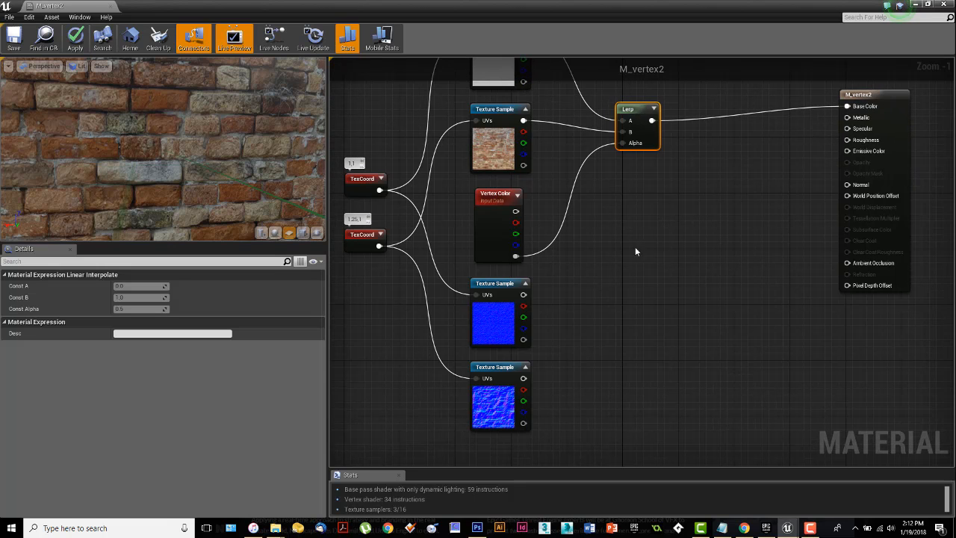
{"action": "left_click", "coordinate": [614, 320]}
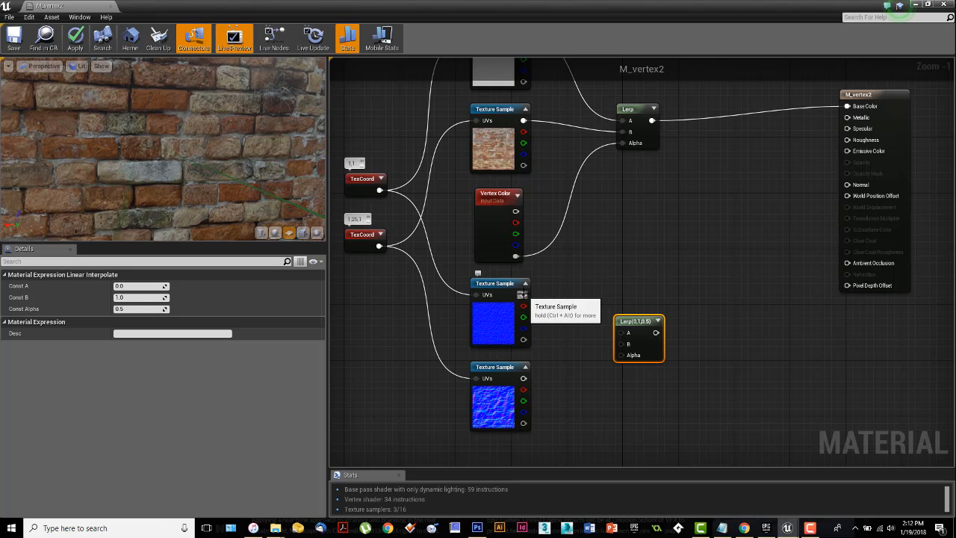
{"action": "left_click_drag", "start_coordinate": [523, 294], "coordinate": [619, 332]}
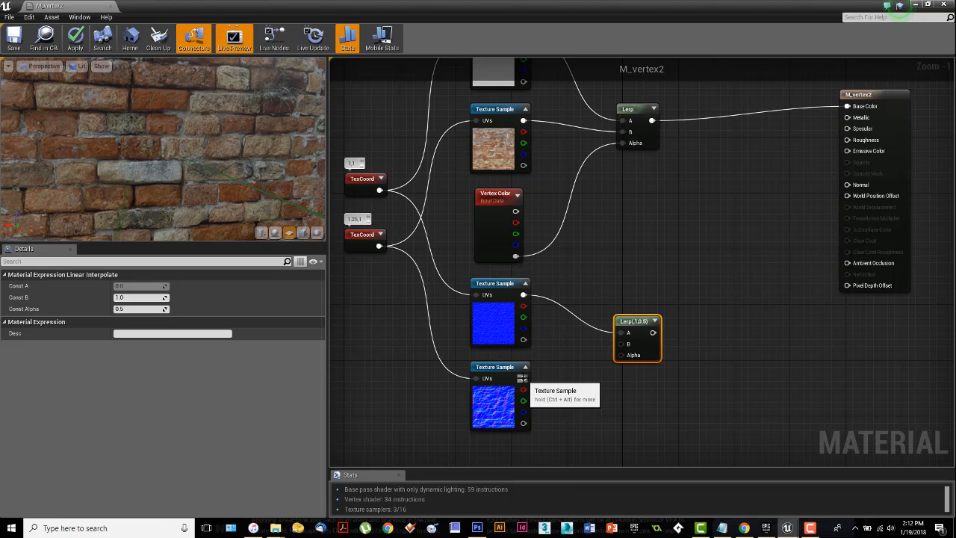
{"action": "left_click_drag", "start_coordinate": [523, 378], "coordinate": [620, 344]}
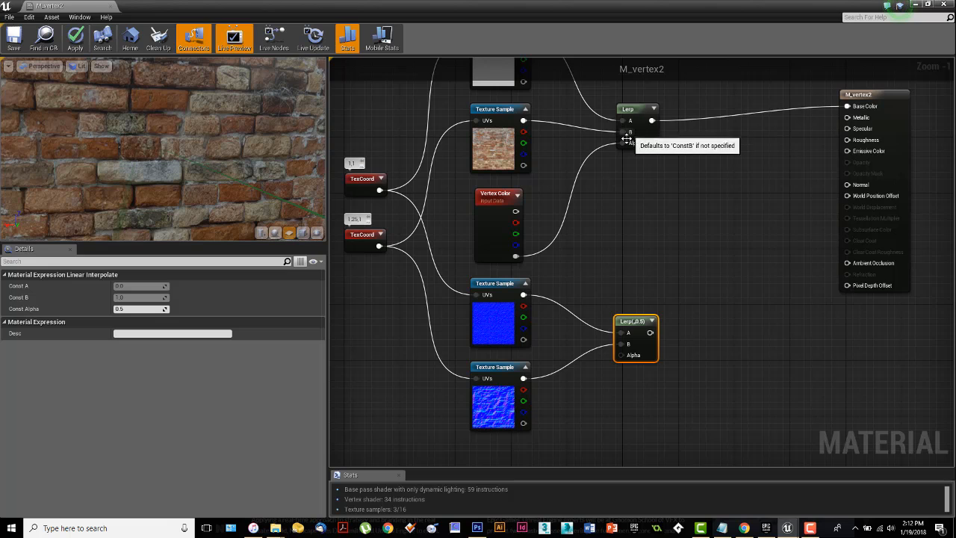
Step: Connect Vertex Color's alpha output to the second Lerp's Alpha, and that Lerp's output to the material's Normal input
{"action": "left_click_drag", "start_coordinate": [516, 256], "coordinate": [623, 356]}
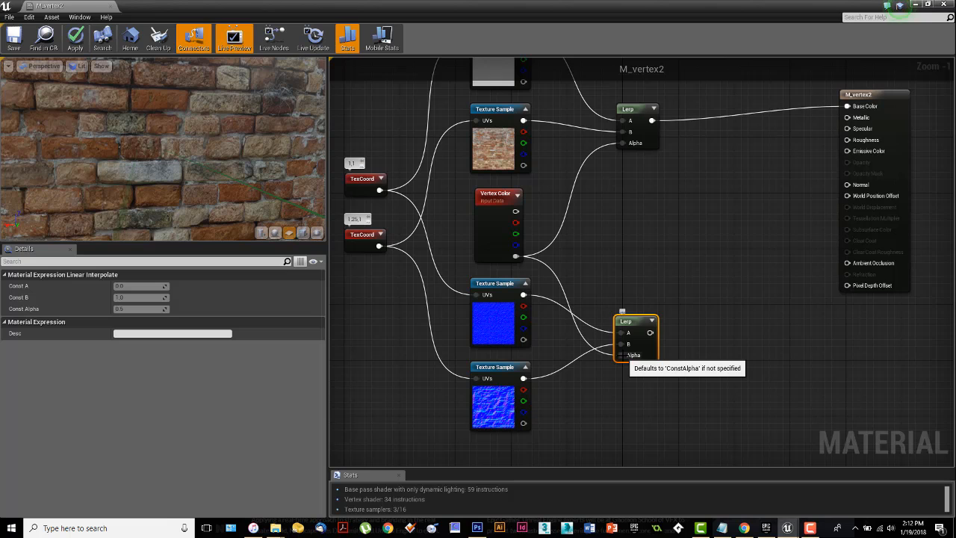
{"action": "left_click_drag", "start_coordinate": [650, 332], "coordinate": [847, 187]}
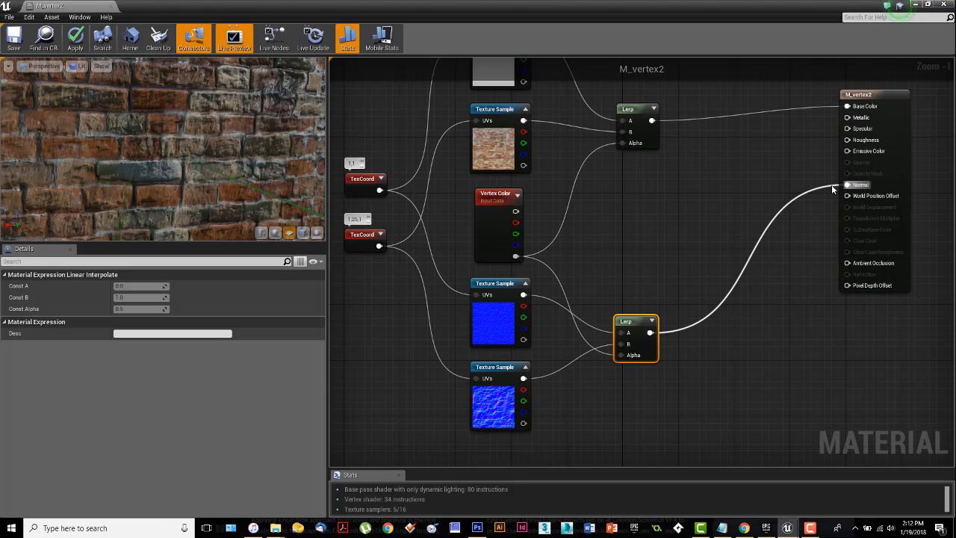
Step: Shift the Lerp node that feeds Base Color slightly toward the color texture samples
{"action": "right_click_drag", "start_coordinate": [641, 232], "coordinate": [635, 289]}
{"action": "left_click_drag", "start_coordinate": [626, 169], "coordinate": [620, 168]}
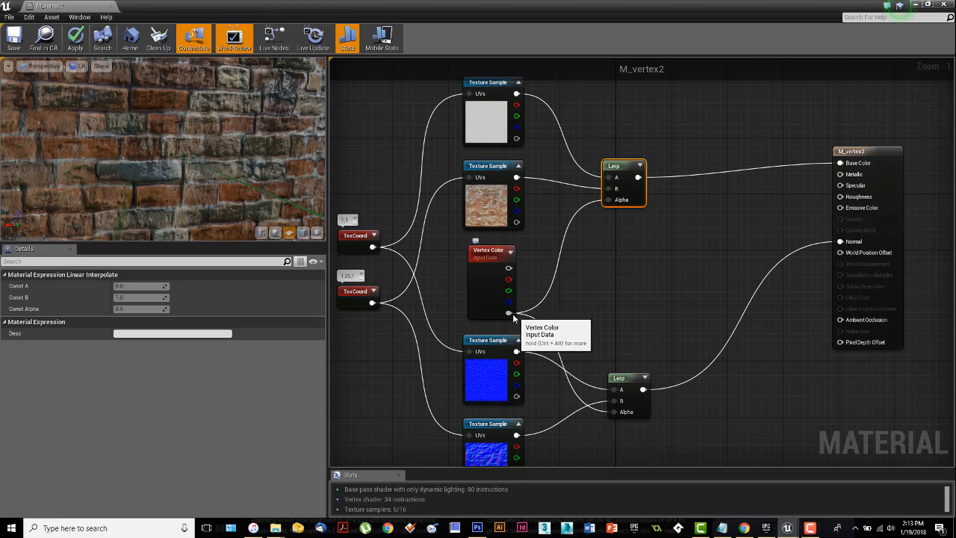
{"action": "mouse_move", "coordinate": [507, 312]}
{"action": "left_mouse_down", "text": "ctrl"}
{"action": "mouse_move", "coordinate": [510, 269]}
{"action": "mouse_move", "coordinate": [523, 263]}
{"action": "mouse_move", "coordinate": [507, 312]}
{"action": "left_mouse_up", "text": "ctrl"}
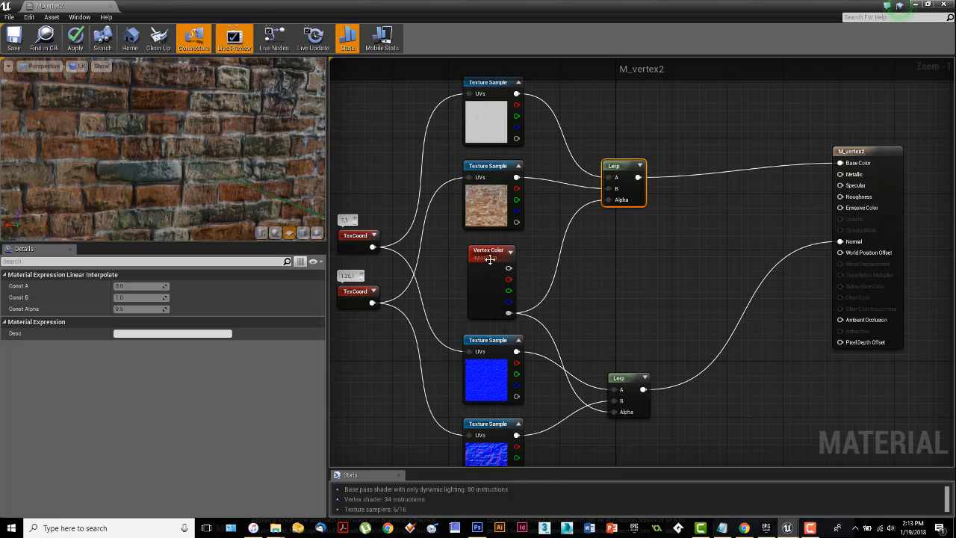
Step: Connect Vertex Color's combined color output to the material's Base Color input in place of the Lerp
{"action": "left_click_drag", "start_coordinate": [509, 268], "coordinate": [842, 167]}
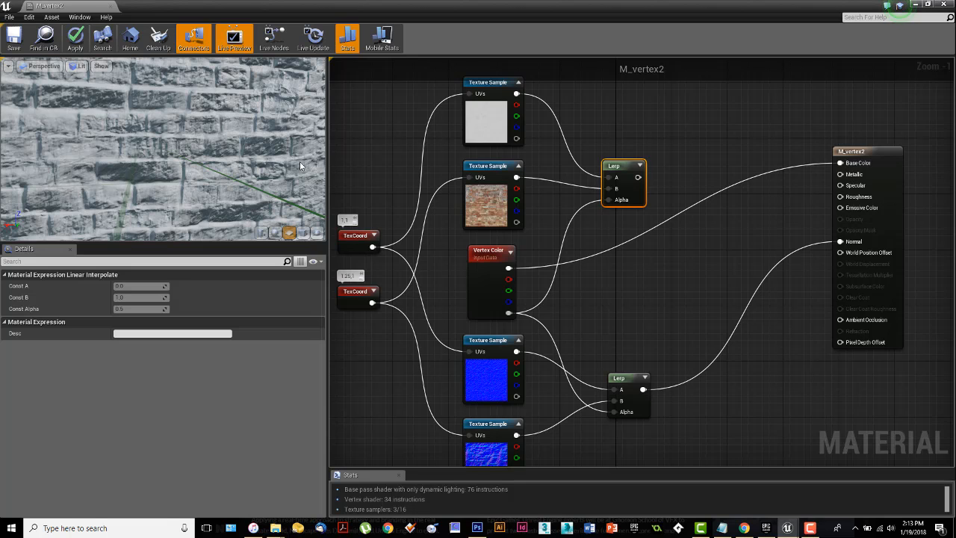
{"action": "left_click", "coordinate": [840, 162], "text": "alt"}
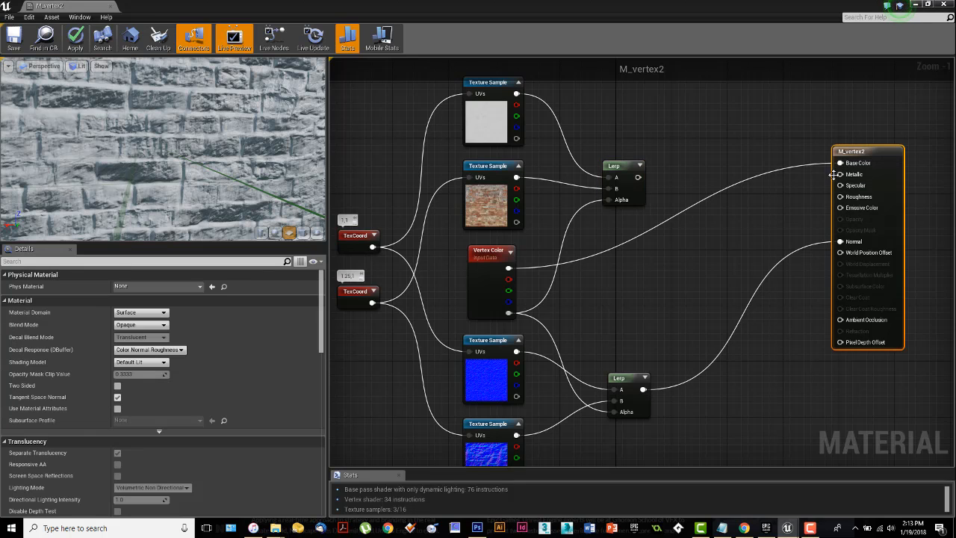
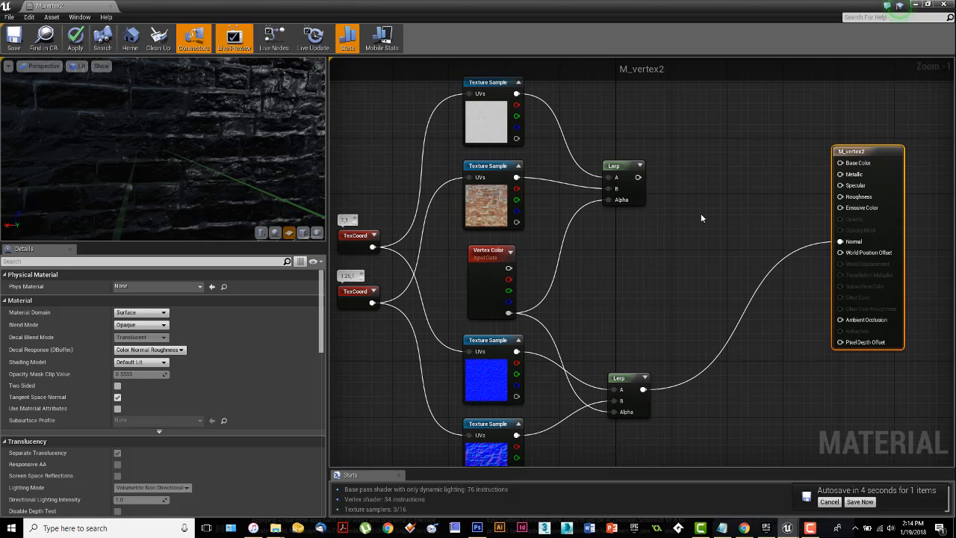
Step: Try combining the color Lerp and Vertex Color through an Add node into Base Color, and delete that Add node
{"action": "left_click", "coordinate": [680, 213]}
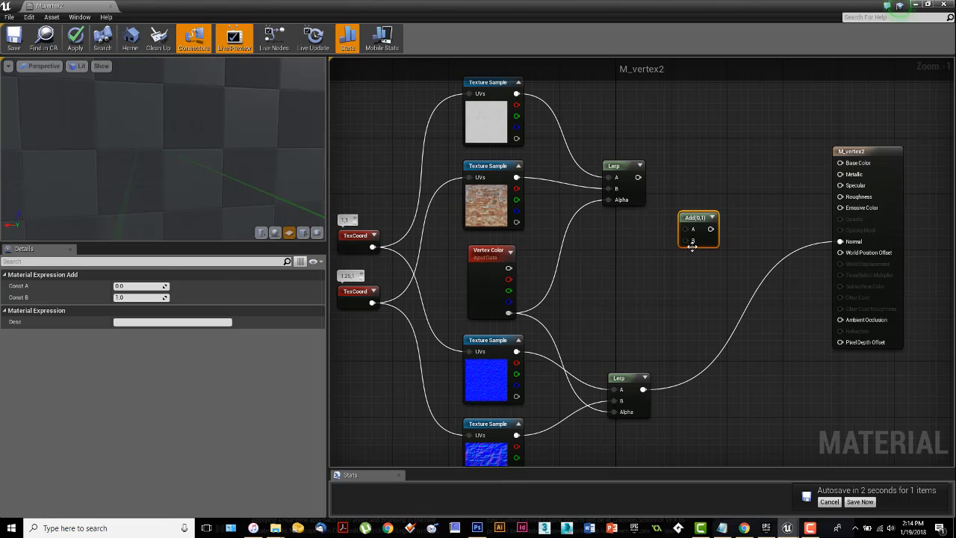
{"action": "left_click_drag", "start_coordinate": [637, 177], "coordinate": [509, 268]}
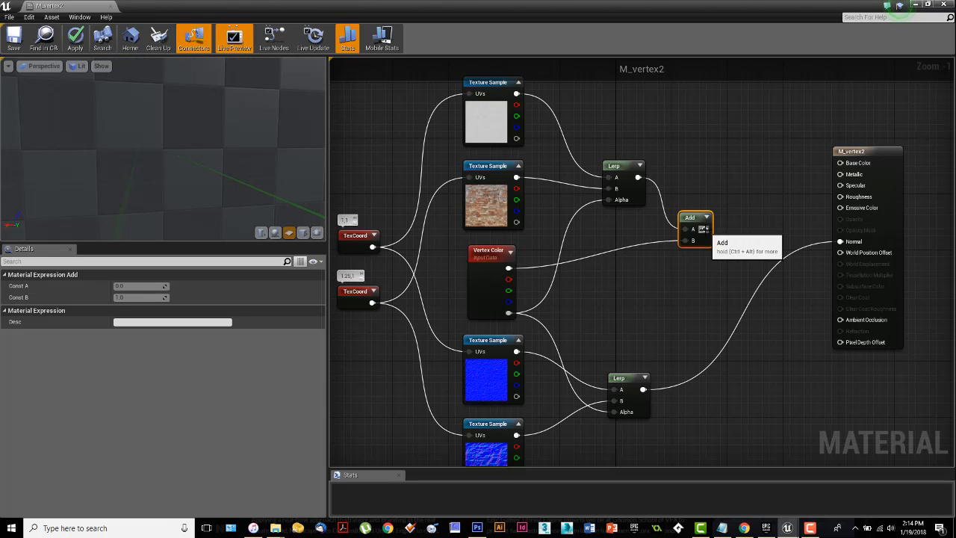
{"action": "left_click_drag", "start_coordinate": [705, 228], "coordinate": [839, 163]}
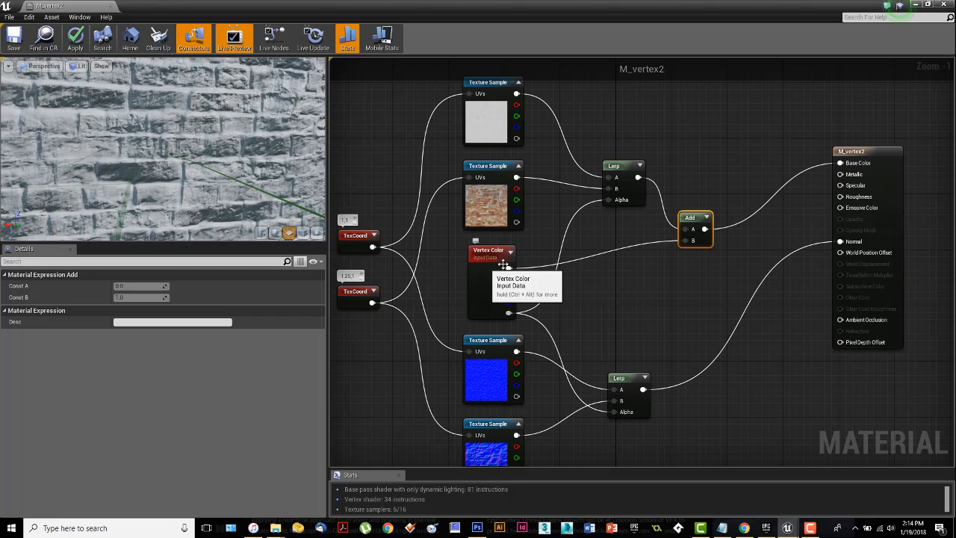
{"action": "left_click_drag", "start_coordinate": [691, 217], "coordinate": [698, 208]}
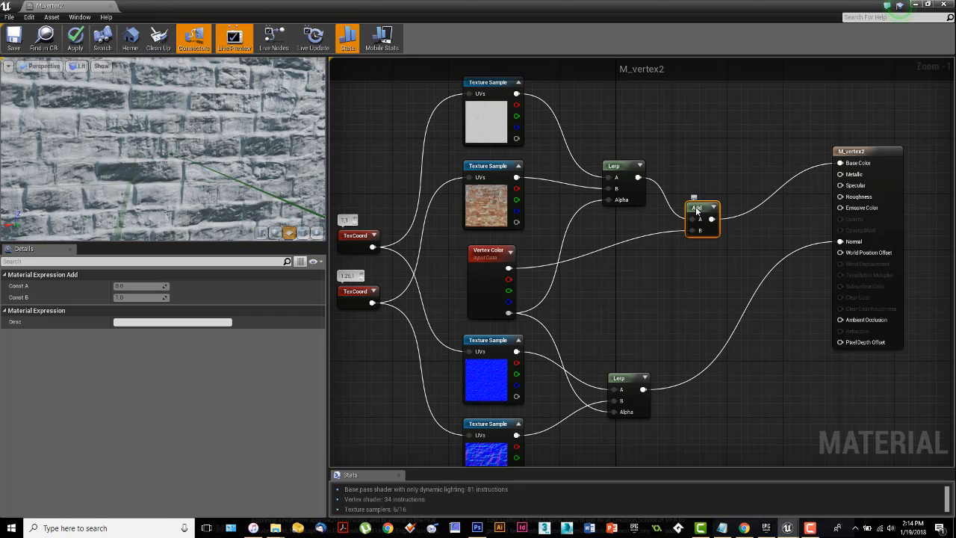
{"action": "key", "text": "Delete"}
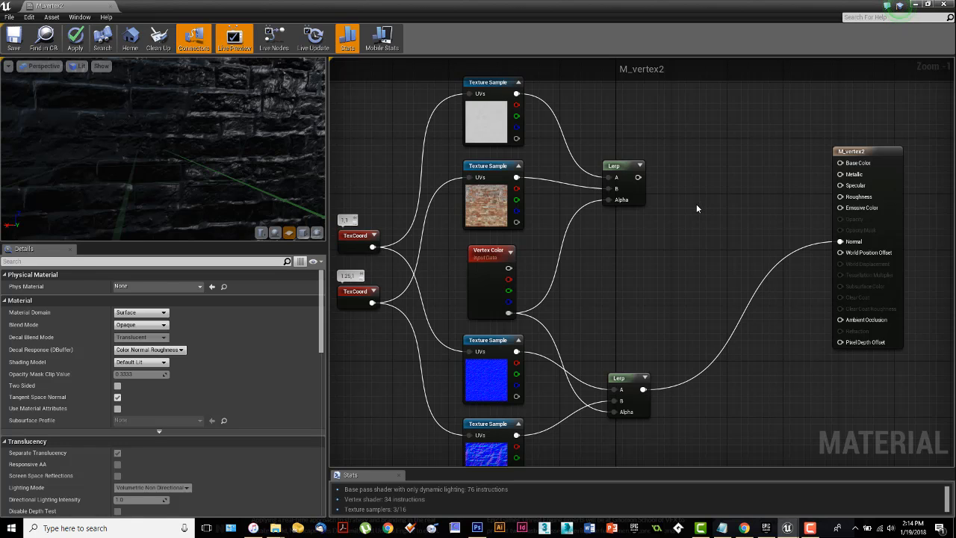
Step: Add a Multiply node combining the color Lerp in A with Vertex Color's combined output in B, and connect it to Base Color
{"action": "left_click", "coordinate": [696, 204]}
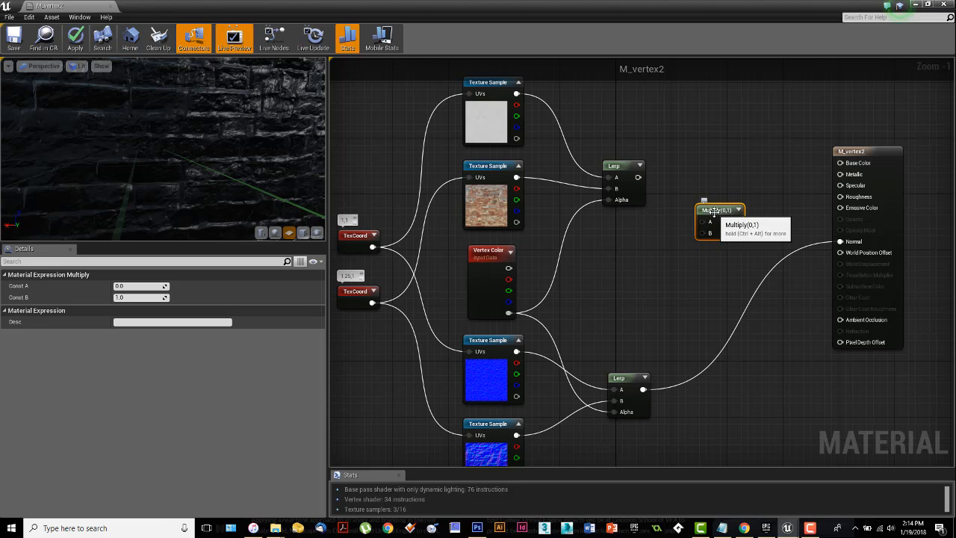
{"action": "left_click_drag", "start_coordinate": [713, 212], "coordinate": [703, 210]}
{"action": "left_click_drag", "start_coordinate": [638, 177], "coordinate": [509, 269]}
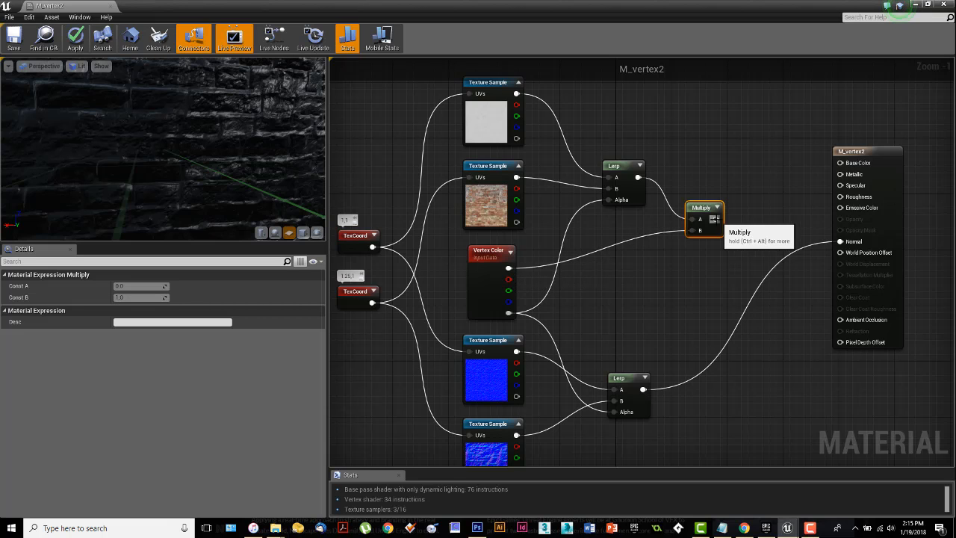
{"action": "left_click_drag", "start_coordinate": [716, 219], "coordinate": [842, 165]}
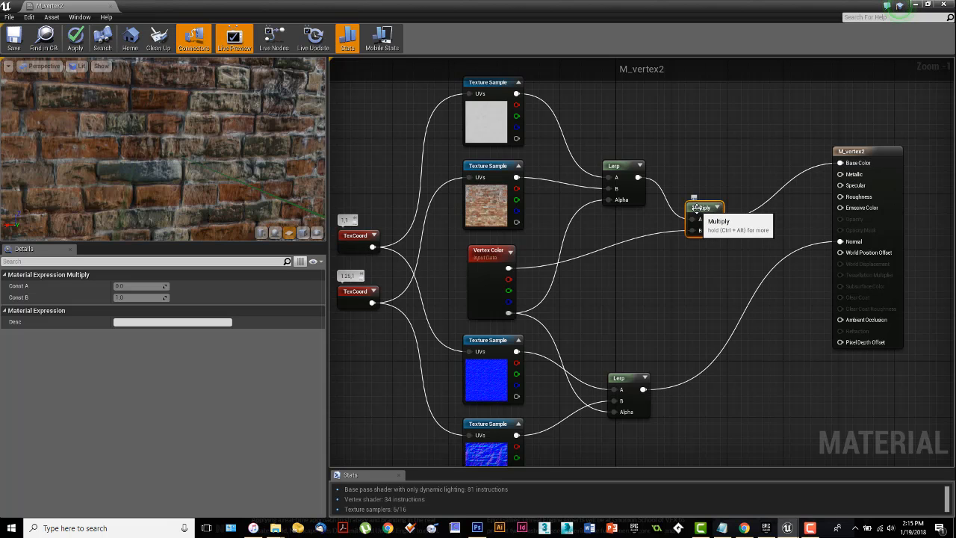
{"action": "left_click_drag", "start_coordinate": [696, 209], "coordinate": [703, 202]}
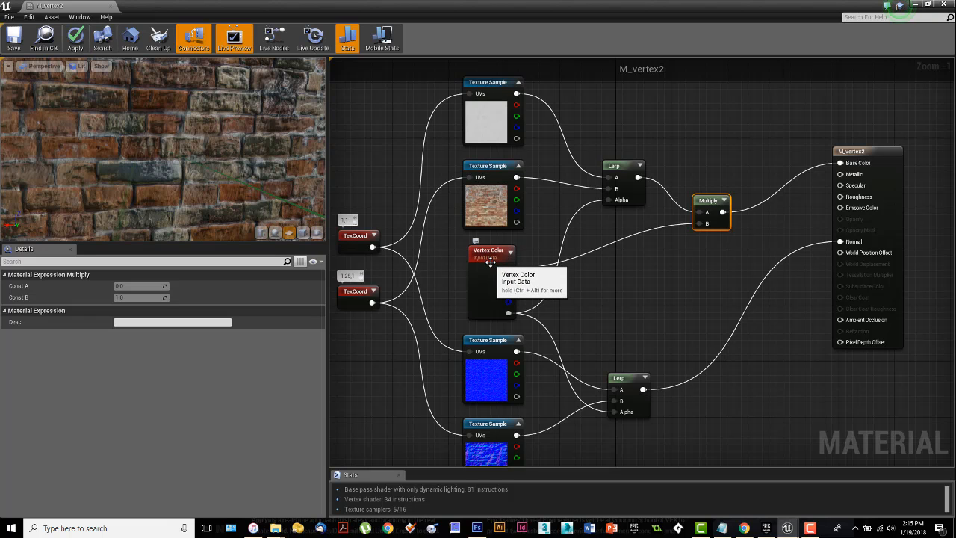
Step: Examine the whole node network from the TexCoord nodes through to the material output
{"action": "right_click_drag", "start_coordinate": [641, 312], "coordinate": [667, 307]}
{"action": "scroll", "coordinate": [668, 307], "scroll_direction": "down", "scroll_amount": 1}
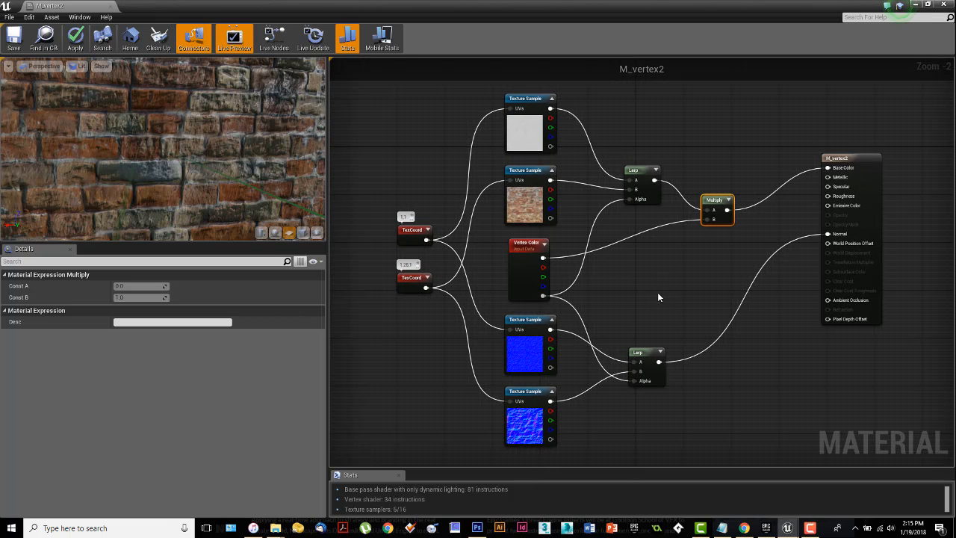
{"action": "right_click_drag", "start_coordinate": [659, 290], "coordinate": [668, 267]}
{"action": "scroll", "coordinate": [660, 327], "scroll_direction": "up", "scroll_amount": 2}
{"action": "scroll", "coordinate": [660, 326], "scroll_direction": "down", "scroll_amount": 3}
{"action": "scroll", "coordinate": [659, 325], "scroll_direction": "up", "scroll_amount": 1}
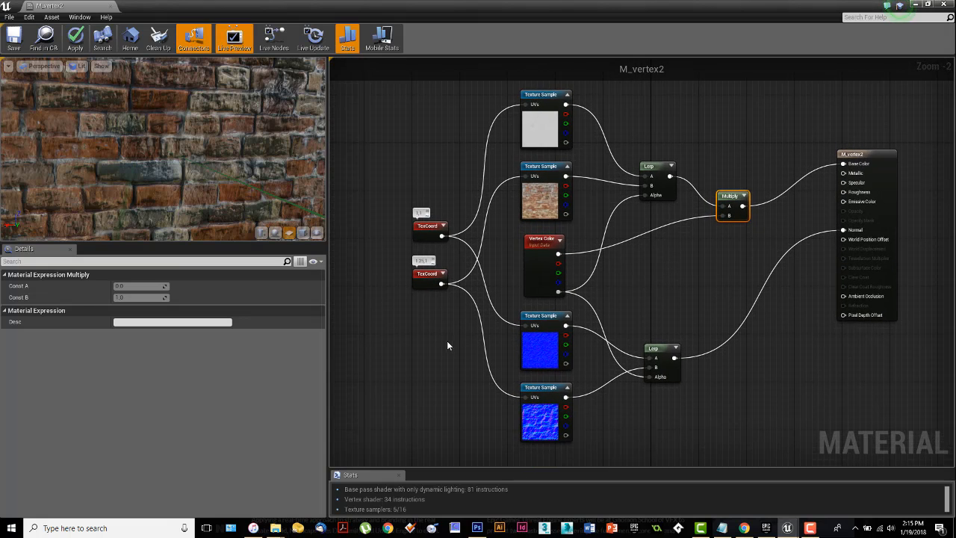
{"action": "right_click_drag", "start_coordinate": [446, 345], "coordinate": [469, 350]}
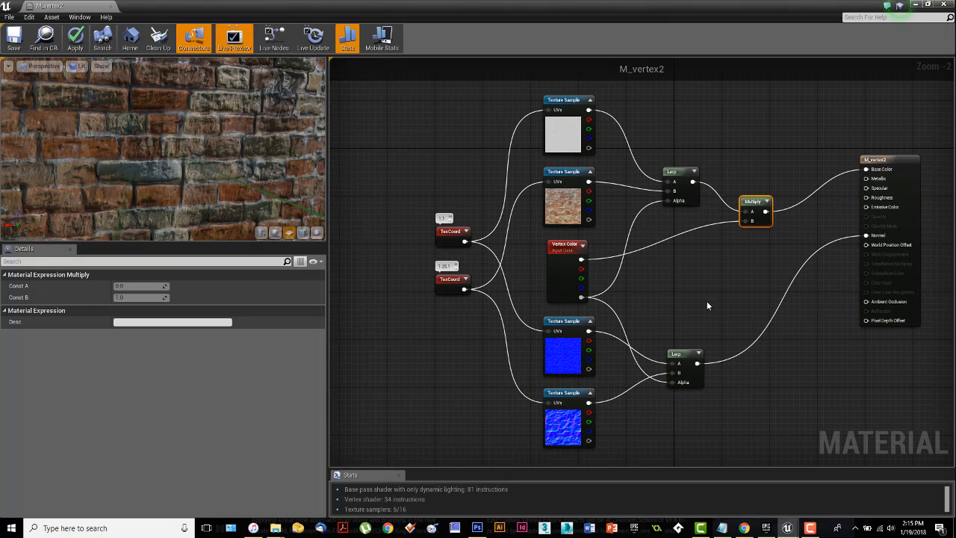
{"action": "mouse_move", "coordinate": [703, 291]}
{"action": "right_mouse_down"}
{"action": "mouse_move", "coordinate": [681, 284]}
{"action": "mouse_move", "coordinate": [690, 271]}
{"action": "mouse_move", "coordinate": [702, 275]}
{"action": "right_mouse_up"}
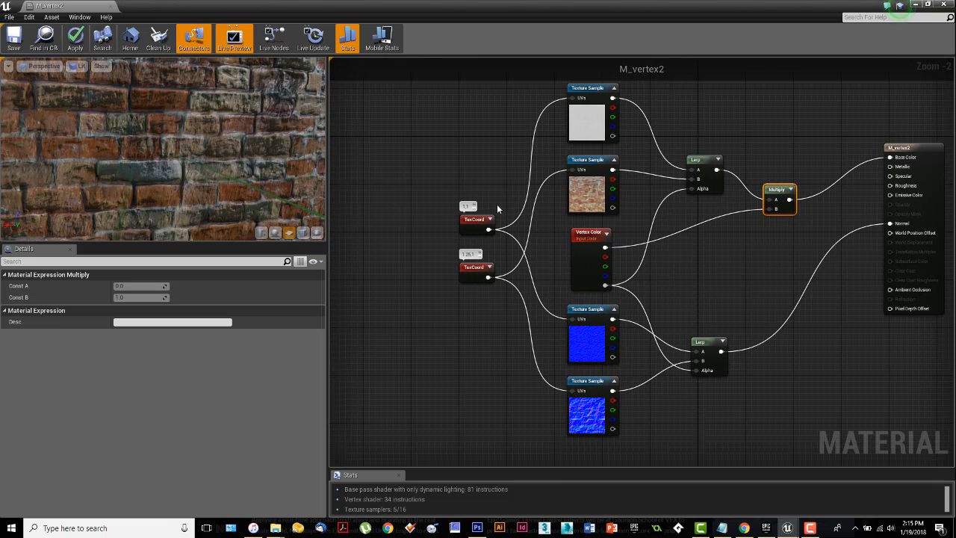
Step: Enclose the two TexCoord nodes in a comment box and extend its upper edge above the tiling labels
{"action": "left_click_drag", "start_coordinate": [421, 178], "coordinate": [512, 309]}
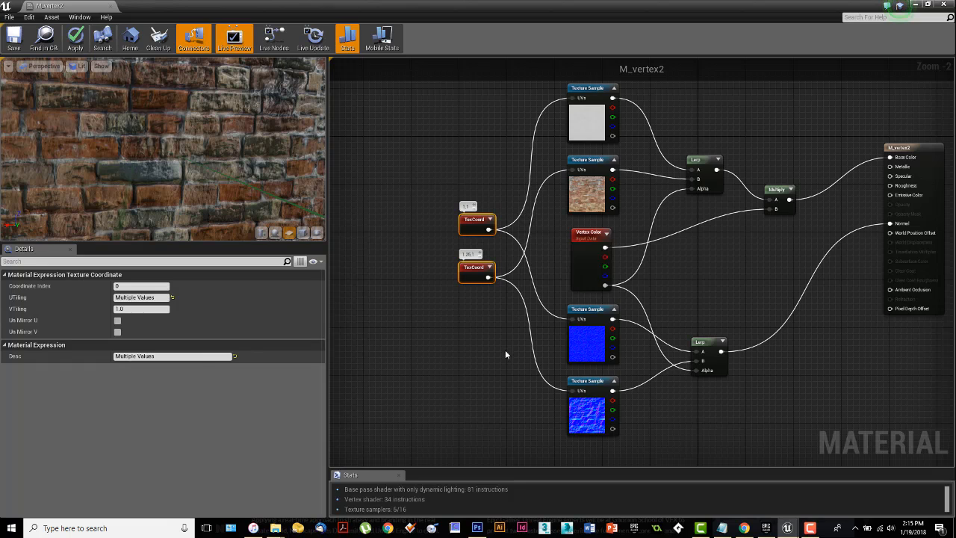
{"action": "left_click_drag", "start_coordinate": [416, 178], "coordinate": [511, 328]}
{"action": "key", "text": "c"}
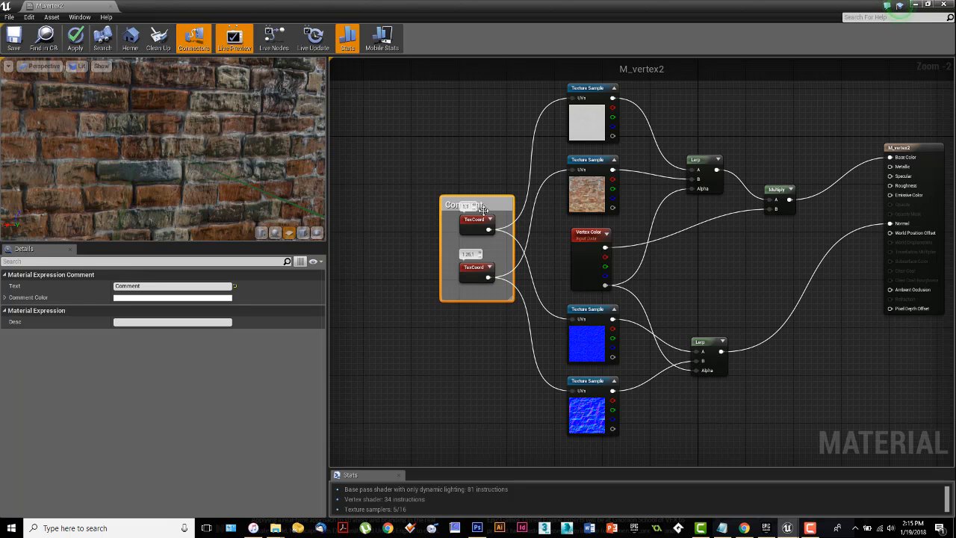
{"action": "left_click_drag", "start_coordinate": [478, 195], "coordinate": [479, 170]}
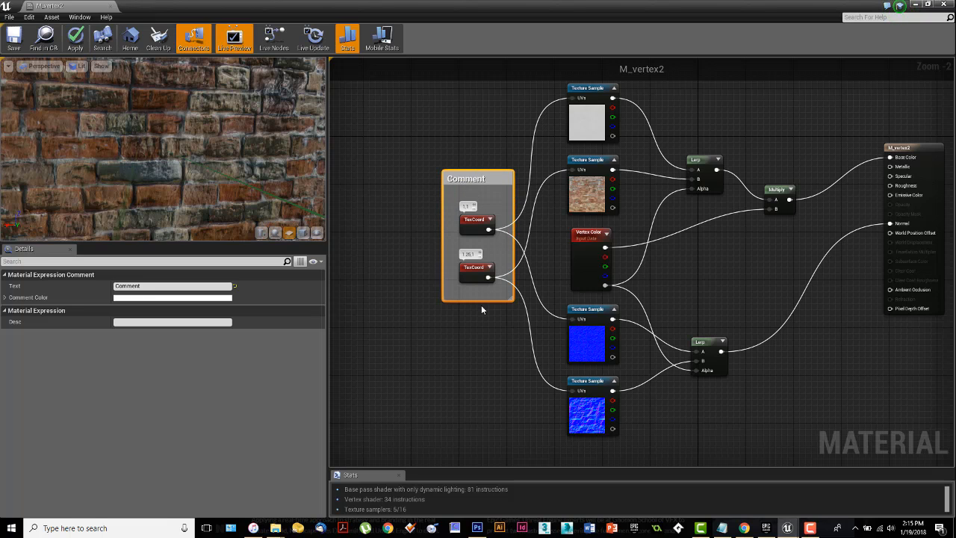
Step: Move the comment box with its two TexCoord nodes farther away from the texture samples
{"action": "left_click", "coordinate": [399, 258]}
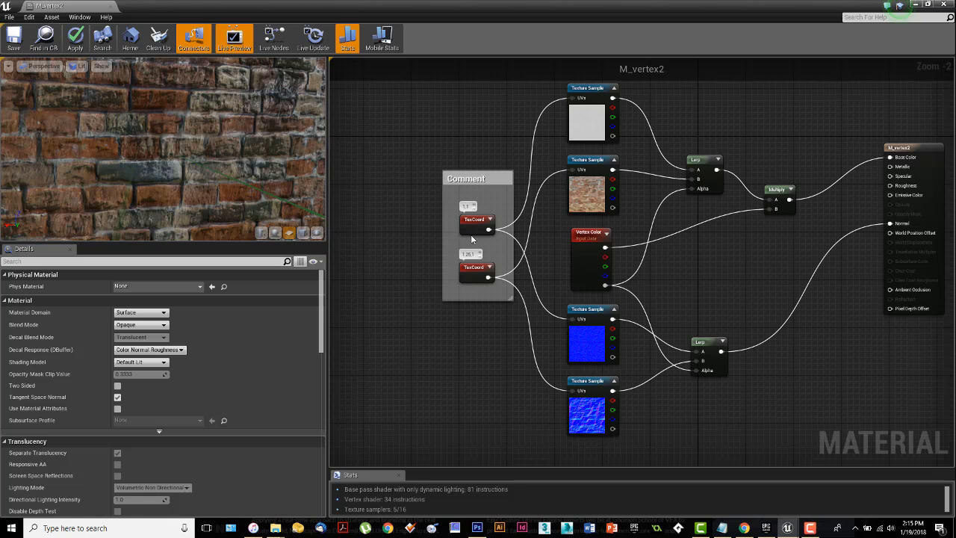
{"action": "left_click", "coordinate": [495, 186]}
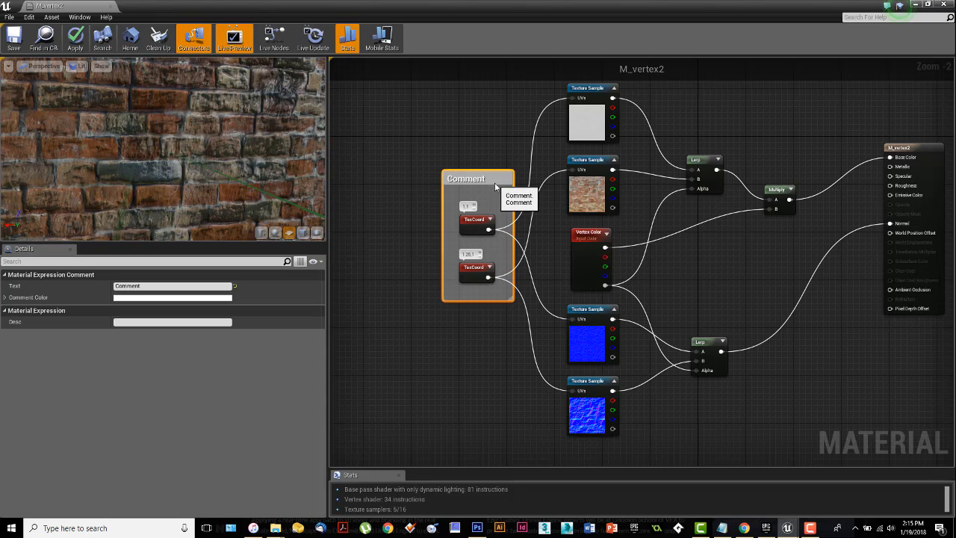
{"action": "left_click_drag", "start_coordinate": [495, 186], "coordinate": [443, 191]}
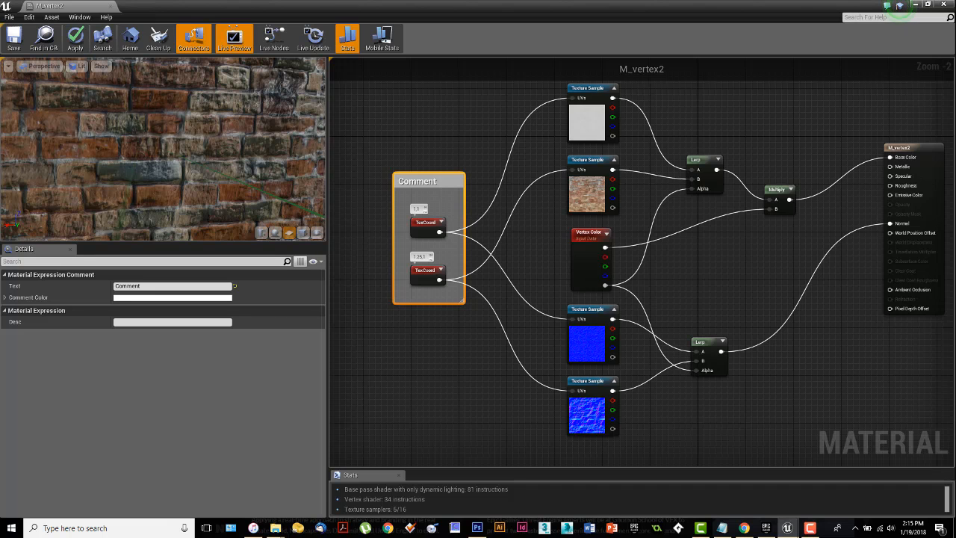
{"action": "right_click_drag", "start_coordinate": [536, 247], "coordinate": [628, 256]}
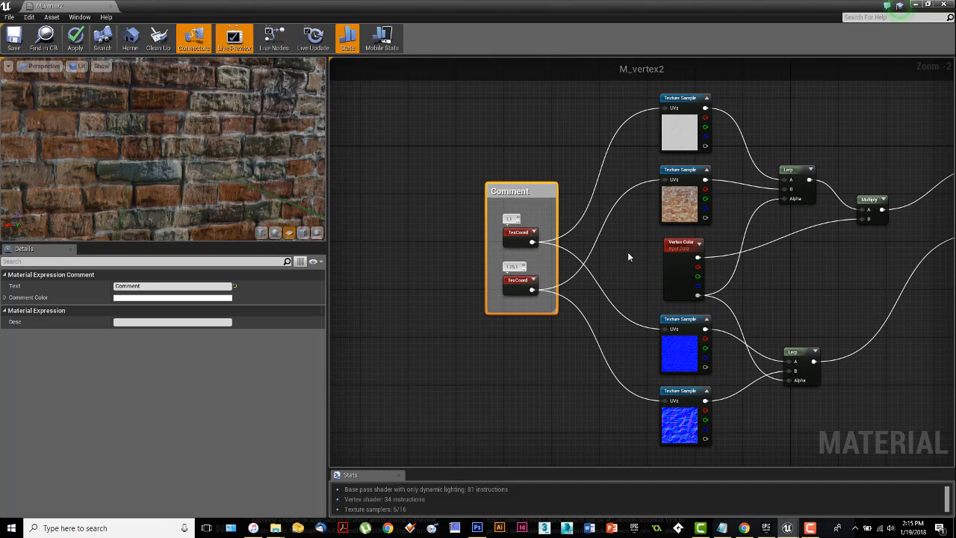
Step: Title the comment box around the TexCoord nodes "UV Tiling"
{"action": "double_click", "coordinate": [523, 192]}
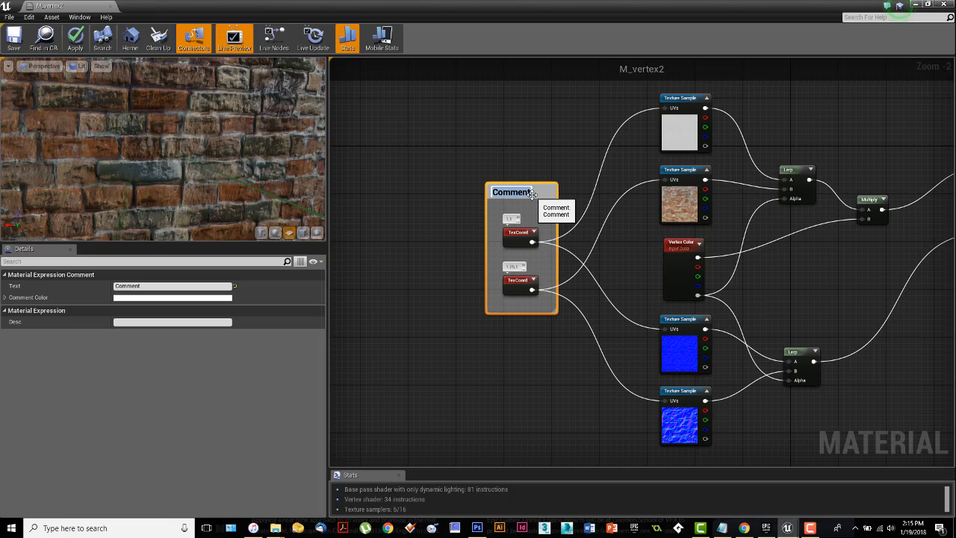
{"action": "type", "text": "UV Tiling"}
{"action": "key", "text": "Return"}
{"action": "left_click", "coordinate": [539, 142]}
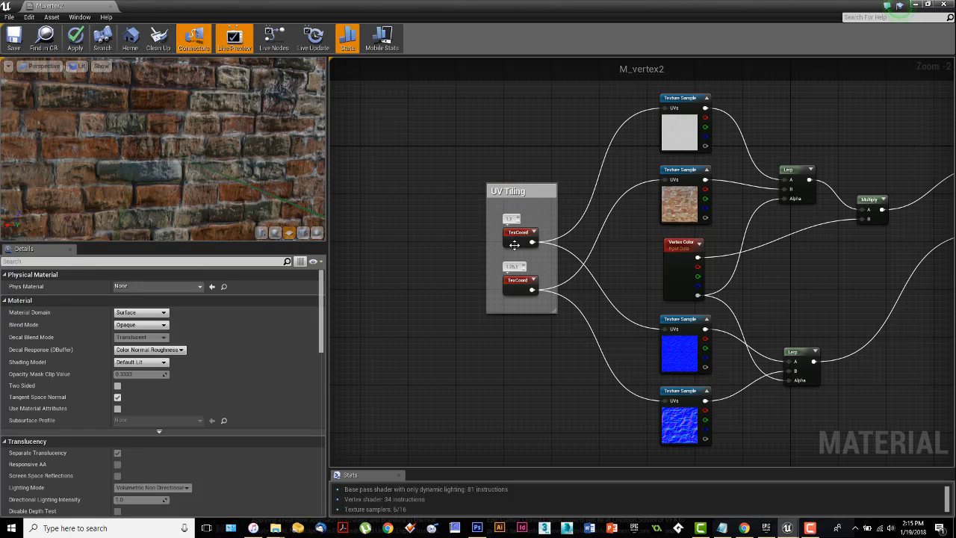
Step: Enclose the plaster and brick color samples in a comment titled "Original Textures" and raise it clear of the Vertex Color node
{"action": "right_click_drag", "start_coordinate": [638, 253], "coordinate": [569, 313]}
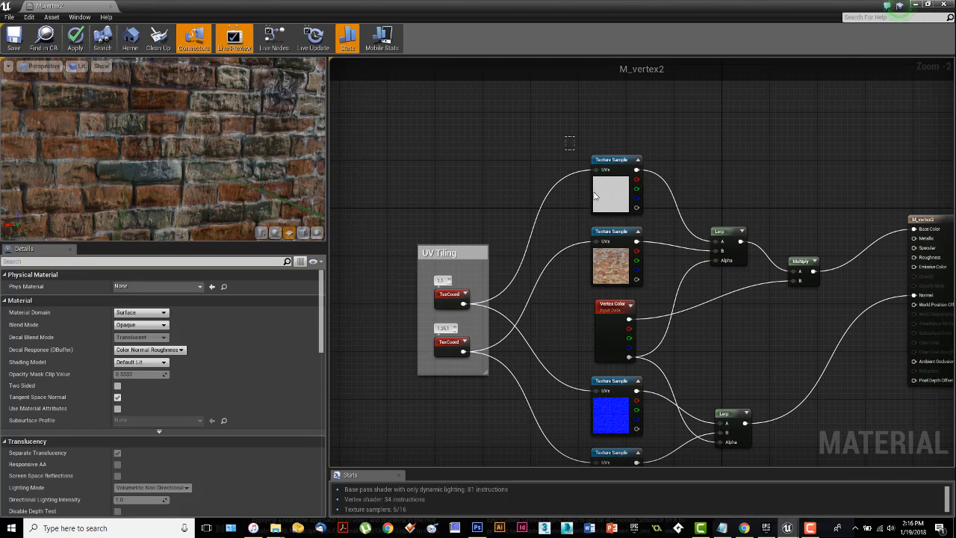
{"action": "left_click_drag", "start_coordinate": [595, 196], "coordinate": [653, 295]}
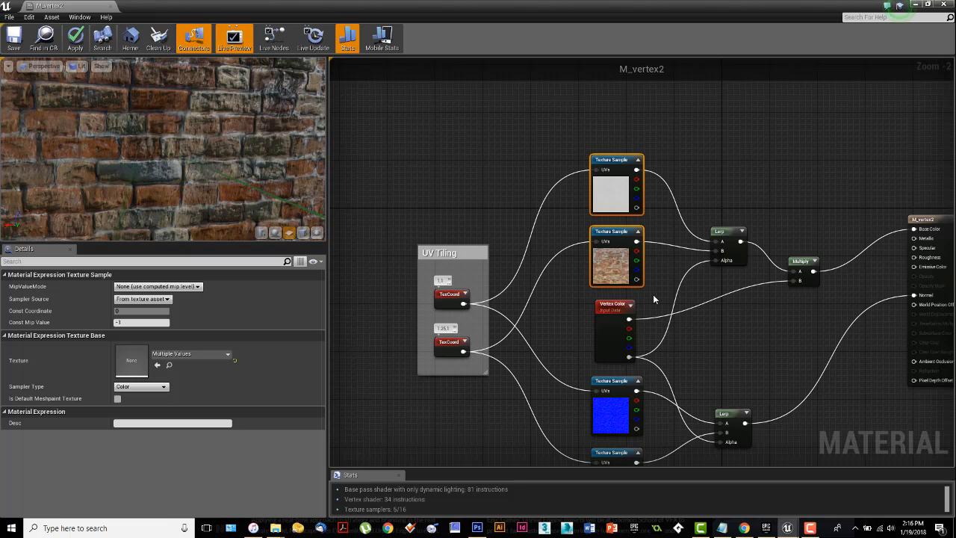
{"action": "key", "text": "c"}
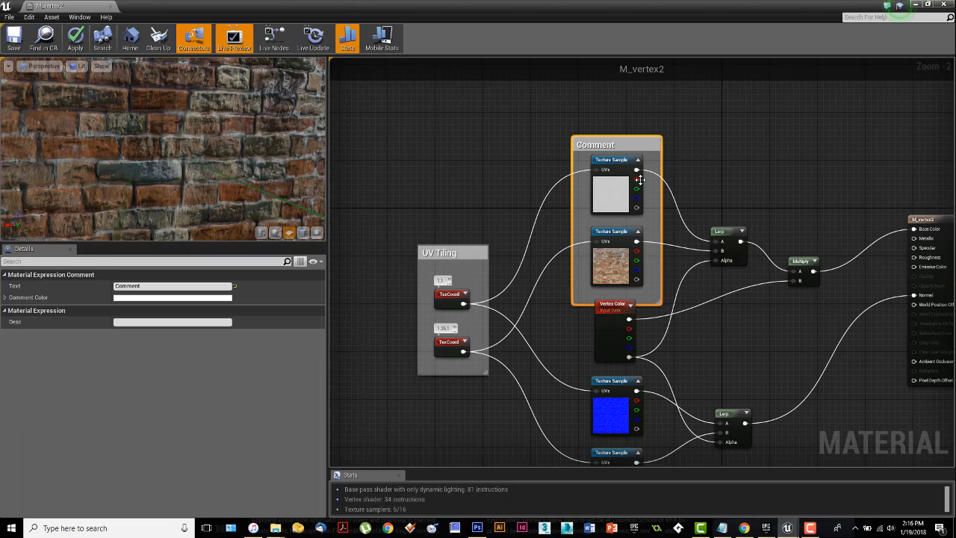
{"action": "double_click", "coordinate": [602, 147]}
{"action": "type", "text": "Original Textures"}
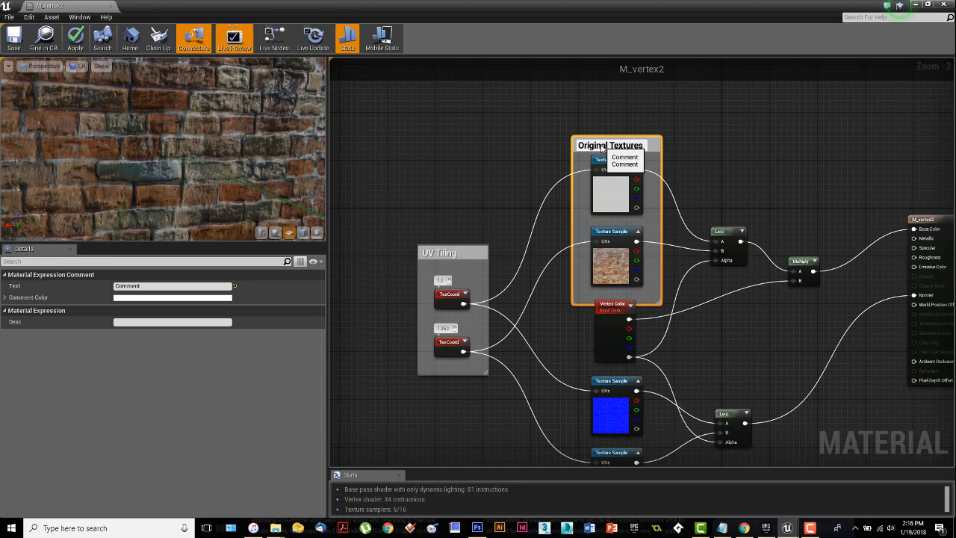
{"action": "left_click", "coordinate": [666, 149]}
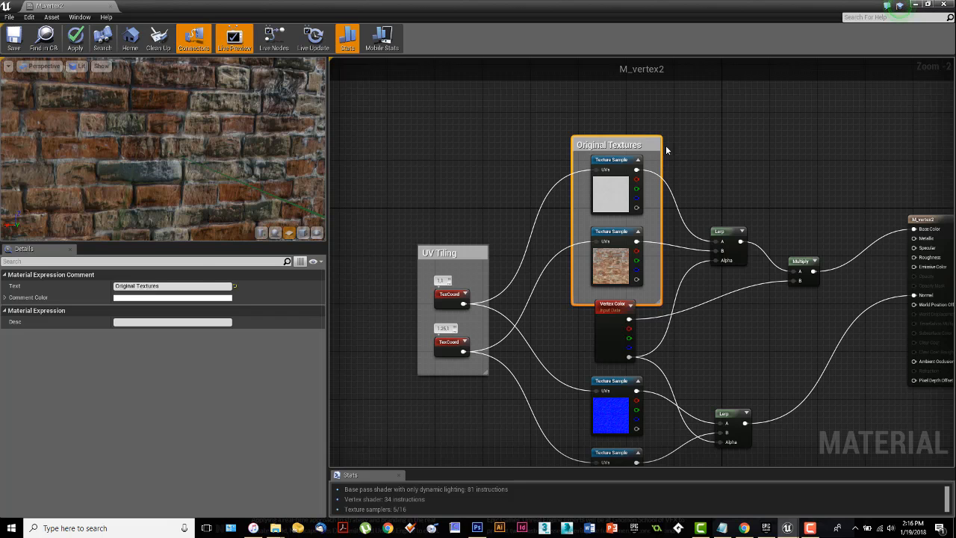
{"action": "left_click_drag", "start_coordinate": [651, 149], "coordinate": [651, 124]}
Step: Enclose the two normal map samples in a comment titled "Texture Normals" and lower it clear of the Vertex Color node
{"action": "right_click_drag", "start_coordinate": [663, 457], "coordinate": [658, 327]}
{"action": "left_click_drag", "start_coordinate": [642, 402], "coordinate": [590, 270]}
{"action": "key", "text": "c"}
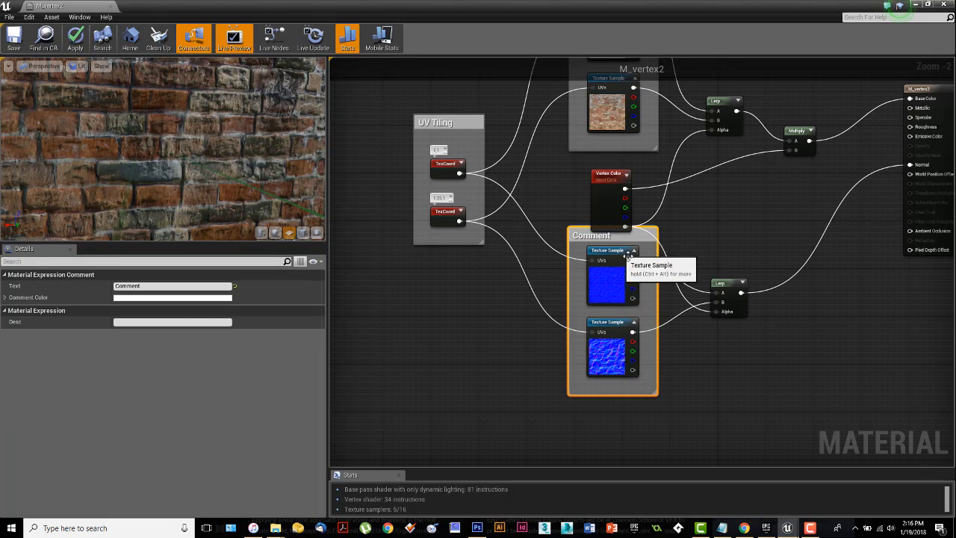
{"action": "left_click_drag", "start_coordinate": [635, 245], "coordinate": [633, 265]}
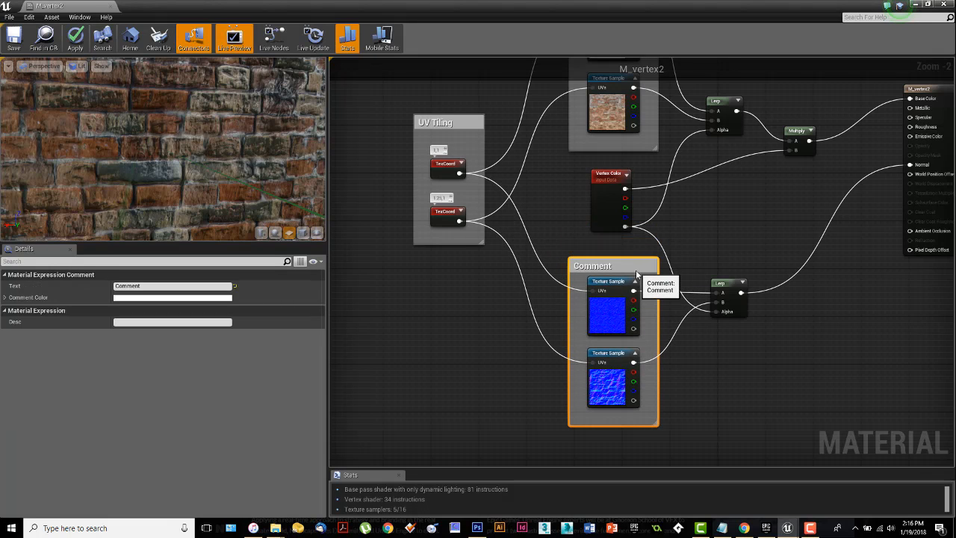
{"action": "double_click", "coordinate": [601, 267]}
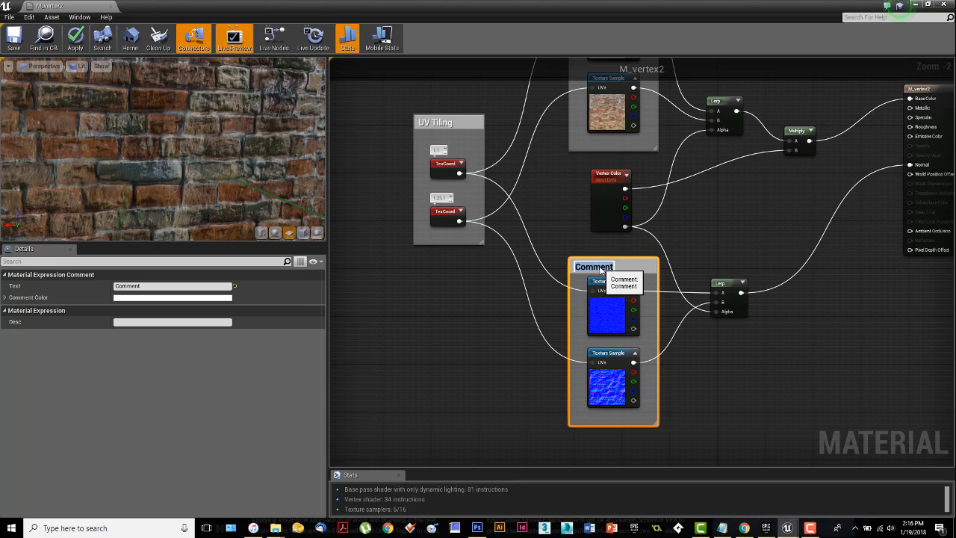
{"action": "type", "text": "Texture Normals"}
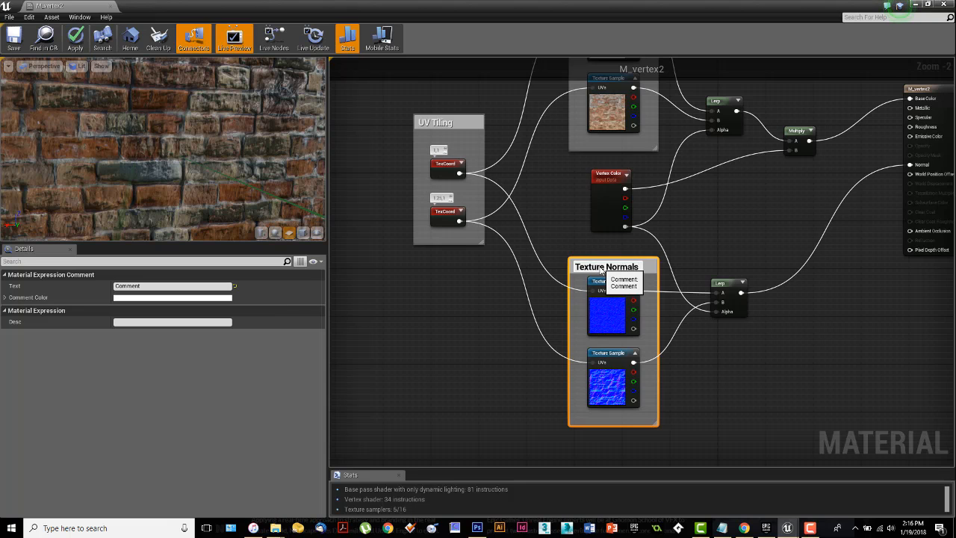
{"action": "left_click", "coordinate": [760, 372]}
Step: Enclose the Vertex Color node in a comment box titled "Vertex Paint"
{"action": "right_click_drag", "start_coordinate": [760, 372], "coordinate": [742, 372]}
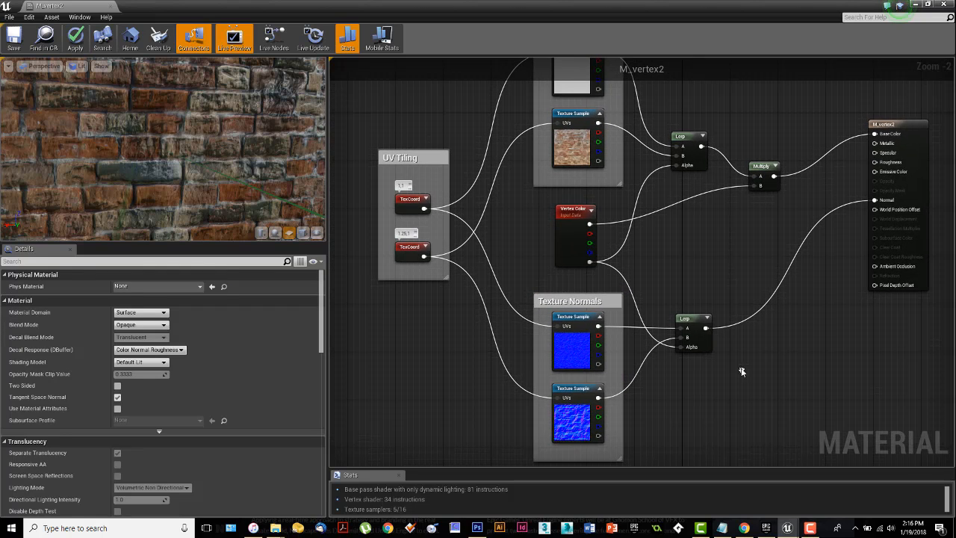
{"action": "left_click", "coordinate": [575, 235]}
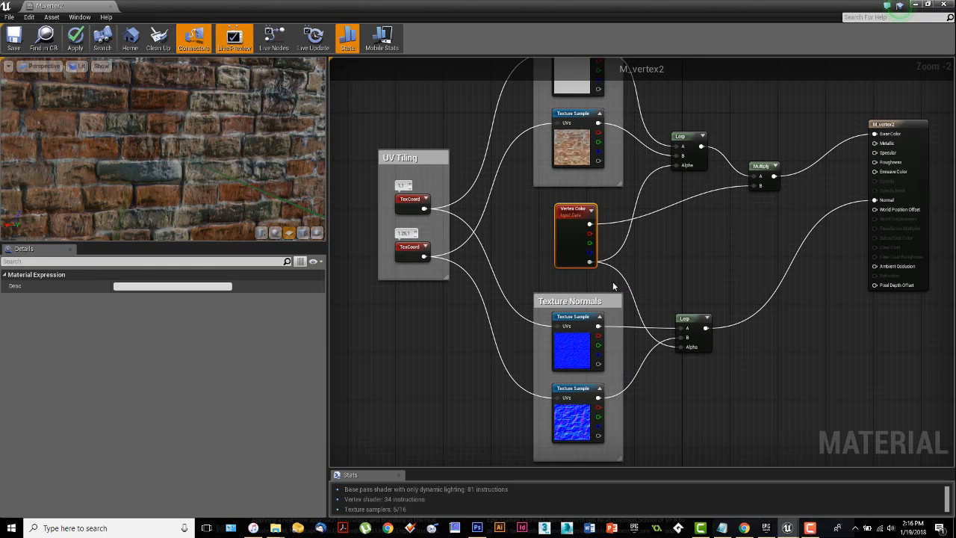
{"action": "key", "text": "c"}
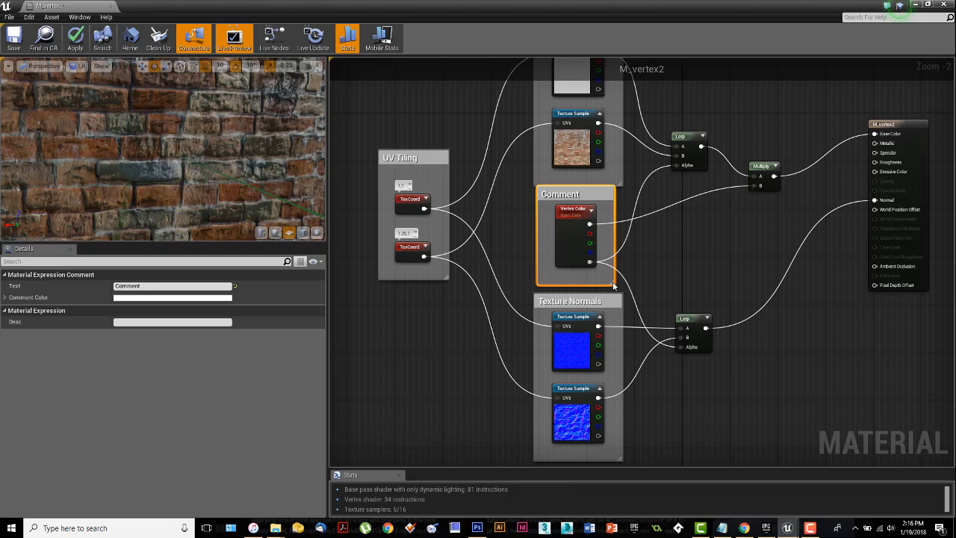
{"action": "double_click", "coordinate": [572, 195]}
{"action": "type", "text": "Vertex Paint"}
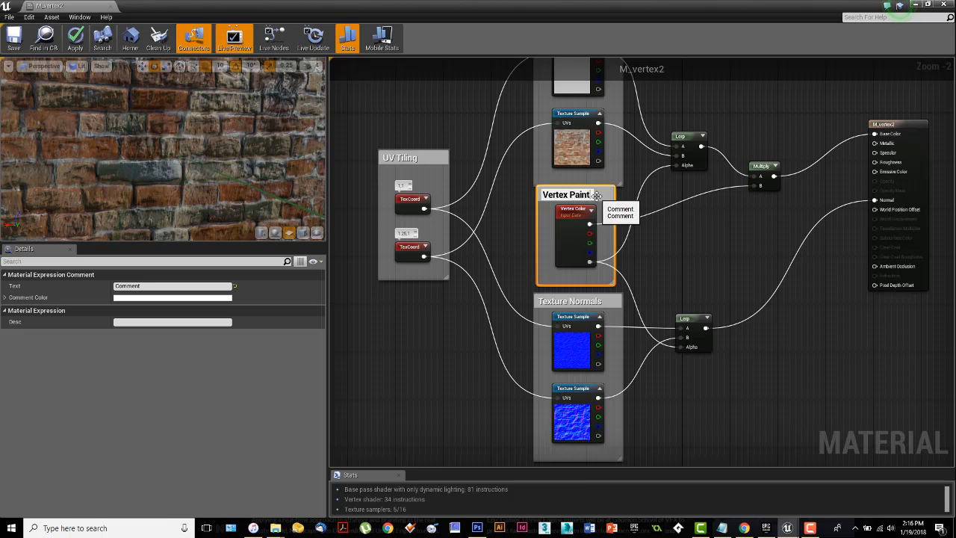
Step: Space out the Vertex Paint and Texture Normals comments and lower both normal map samples slightly inside the Texture Normals comment
{"action": "left_click_drag", "start_coordinate": [608, 197], "coordinate": [610, 202]}
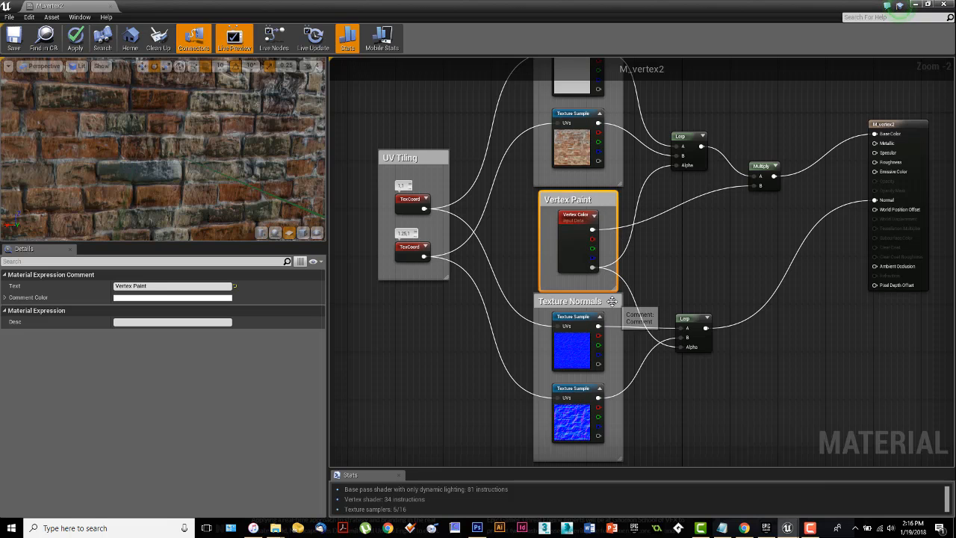
{"action": "left_click_drag", "start_coordinate": [612, 301], "coordinate": [612, 308]}
{"action": "right_click_drag", "start_coordinate": [612, 307], "coordinate": [626, 205]}
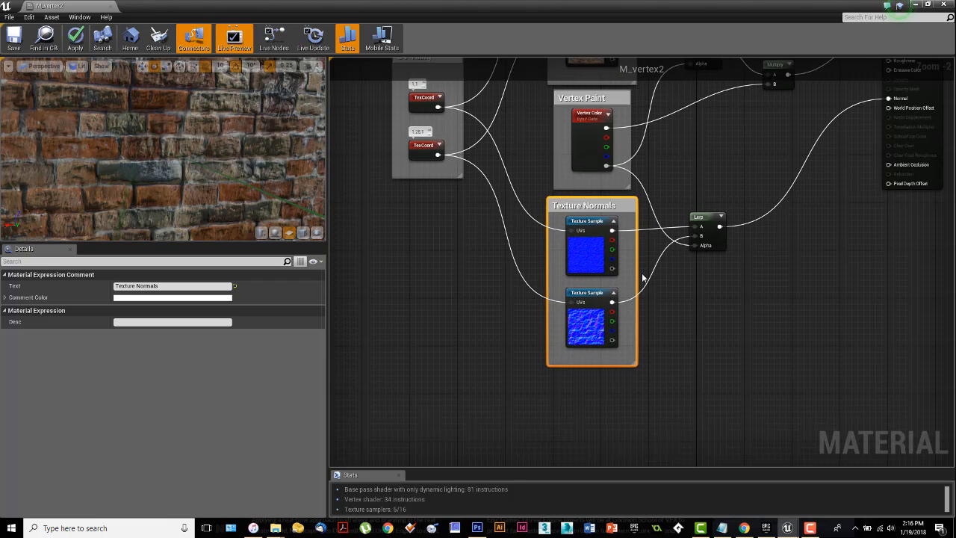
{"action": "left_click_drag", "start_coordinate": [602, 332], "coordinate": [597, 342]}
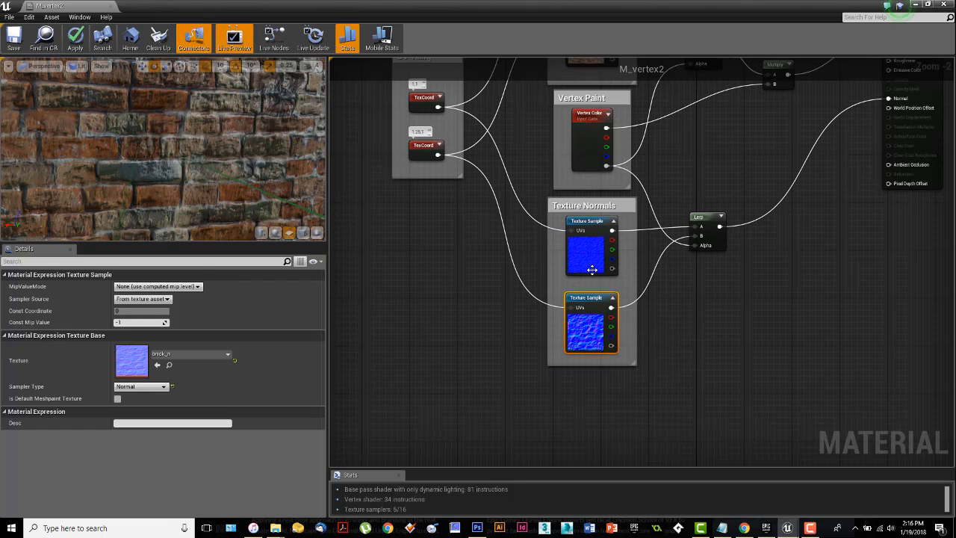
{"action": "left_click_drag", "start_coordinate": [592, 272], "coordinate": [592, 278]}
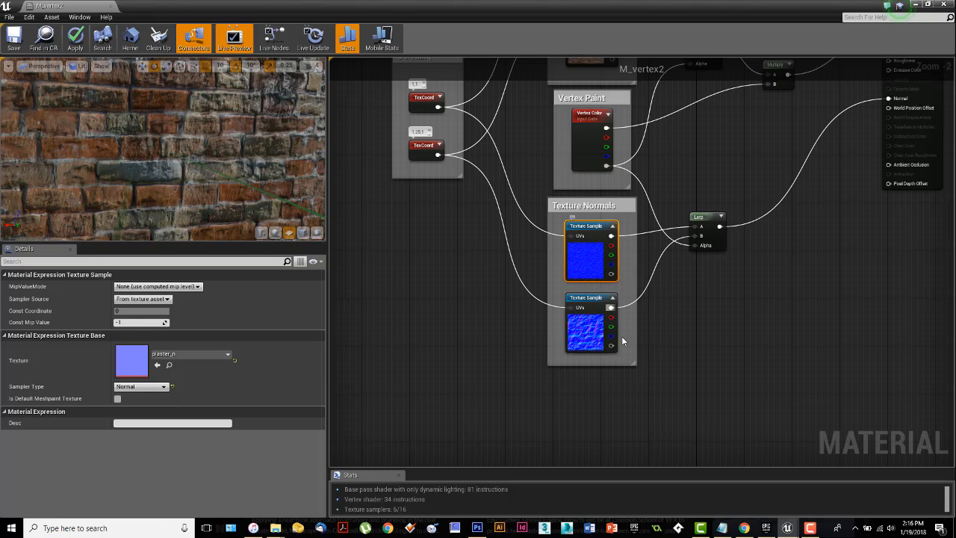
Step: Resize the Texture Normals comment around its two samples and move it further below the Vertex Paint comment
{"action": "left_click_drag", "start_coordinate": [635, 364], "coordinate": [606, 217]}
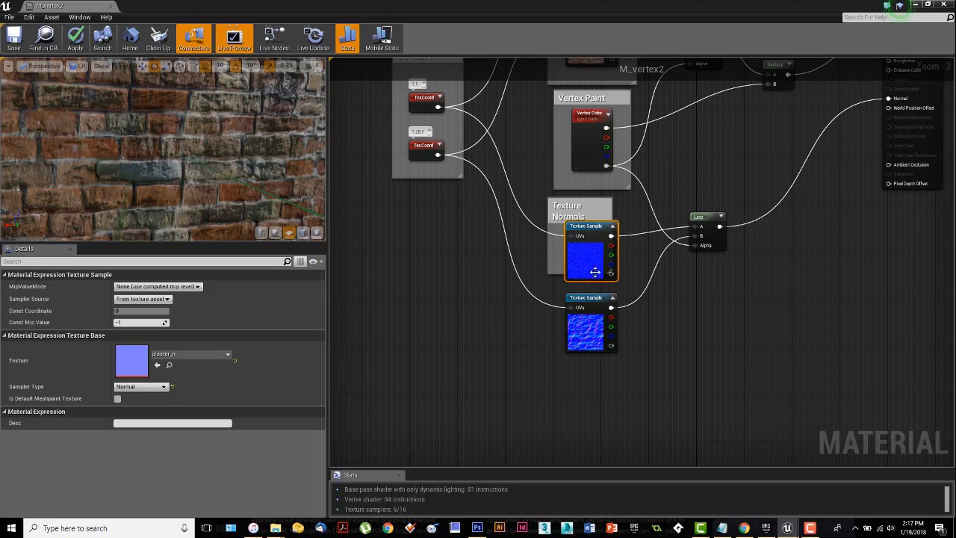
{"action": "left_click_drag", "start_coordinate": [595, 272], "coordinate": [556, 276]}
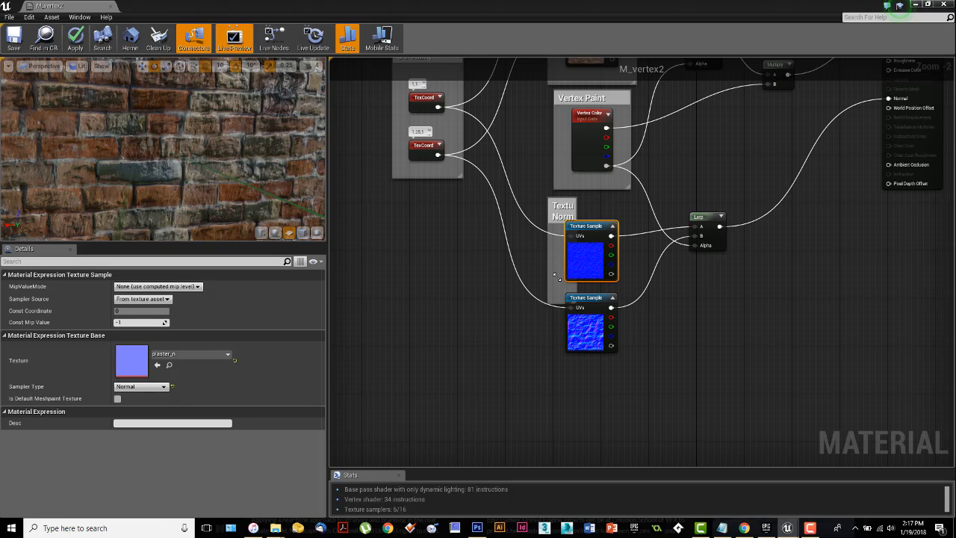
{"action": "left_click", "coordinate": [627, 366]}
{"action": "left_click_drag", "start_coordinate": [574, 306], "coordinate": [638, 394]}
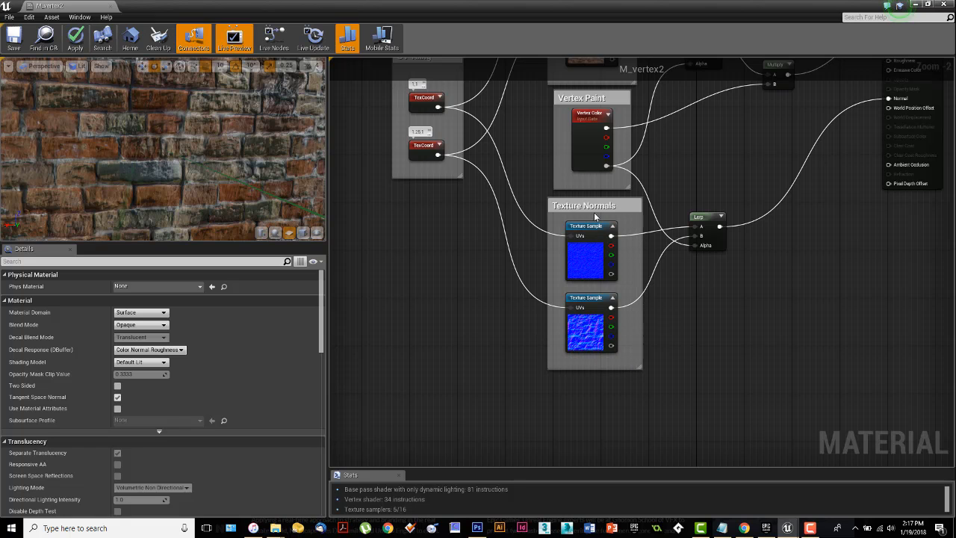
{"action": "left_click_drag", "start_coordinate": [624, 207], "coordinate": [617, 218]}
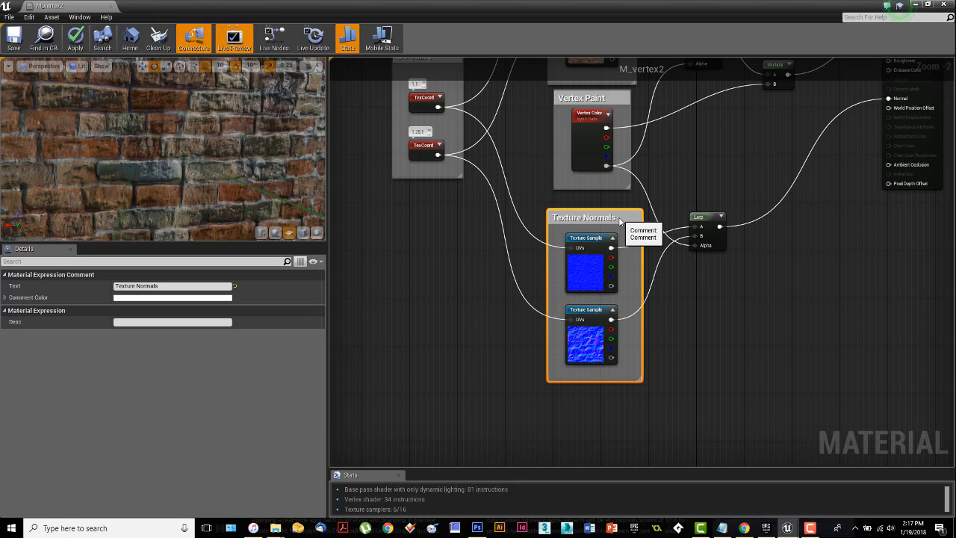
Step: Examine how the two Lerp nodes and the Multiply node connect to the comment groups and the material output
{"action": "right_click_drag", "start_coordinate": [789, 239], "coordinate": [722, 322]}
{"action": "right_click_drag", "start_coordinate": [673, 239], "coordinate": [670, 270]}
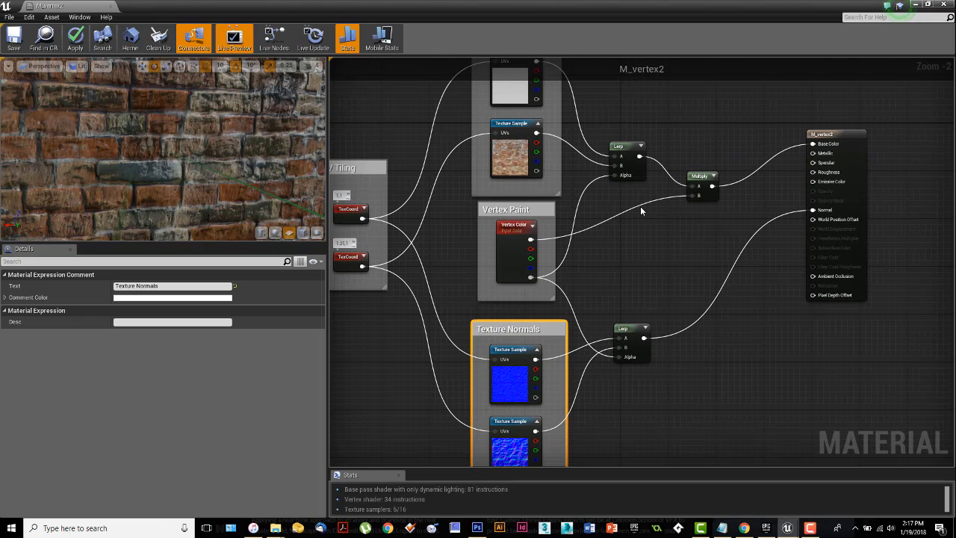
{"action": "left_click", "coordinate": [620, 149]}
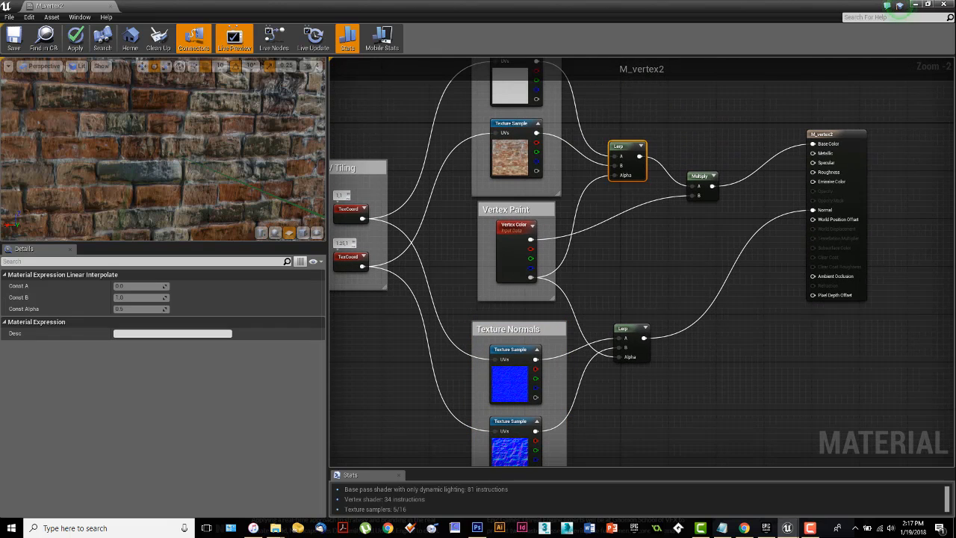
{"action": "right_click_drag", "start_coordinate": [703, 243], "coordinate": [696, 270]}
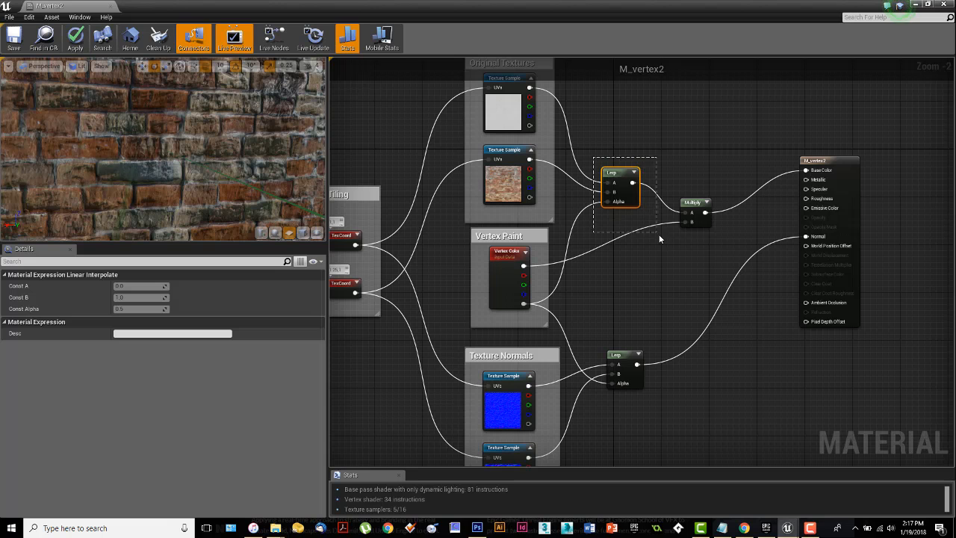
{"action": "right_click_drag", "start_coordinate": [653, 237], "coordinate": [659, 176]}
{"action": "left_click_drag", "start_coordinate": [608, 267], "coordinate": [673, 351]}
{"action": "right_click_drag", "start_coordinate": [687, 240], "coordinate": [681, 296]}
{"action": "left_click", "coordinate": [681, 204]}
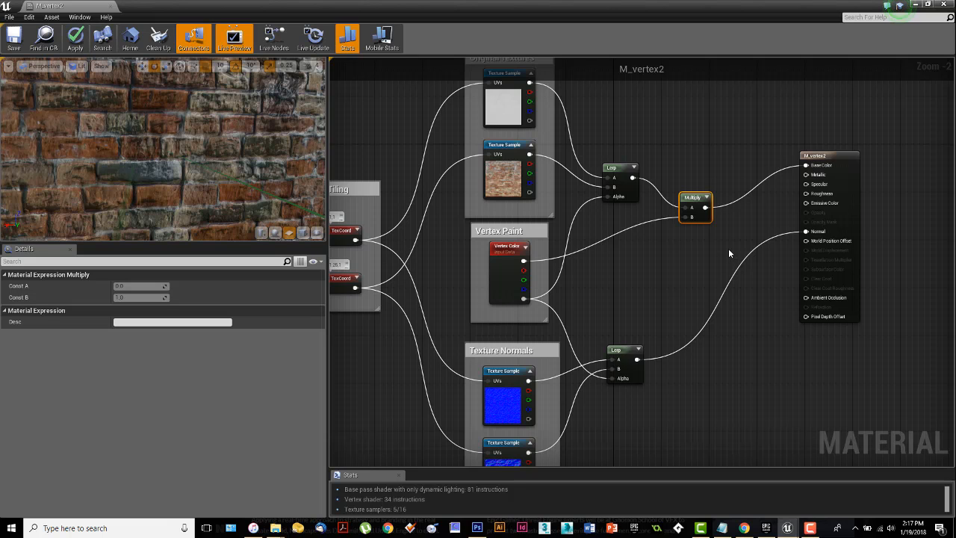
{"action": "right_click_drag", "start_coordinate": [717, 270], "coordinate": [747, 261]}
{"action": "right_click_drag", "start_coordinate": [636, 312], "coordinate": [698, 252]}
{"action": "scroll", "coordinate": [698, 254], "scroll_direction": "down", "scroll_amount": 1}
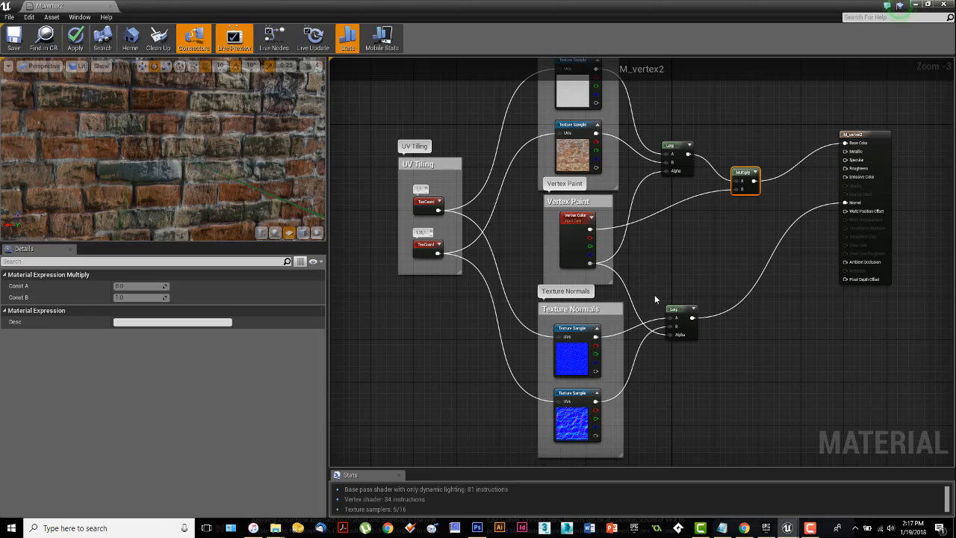
Step: Try yellow as the Texture Normals comment color and desaturate it back to near white
{"action": "left_click", "coordinate": [611, 313]}
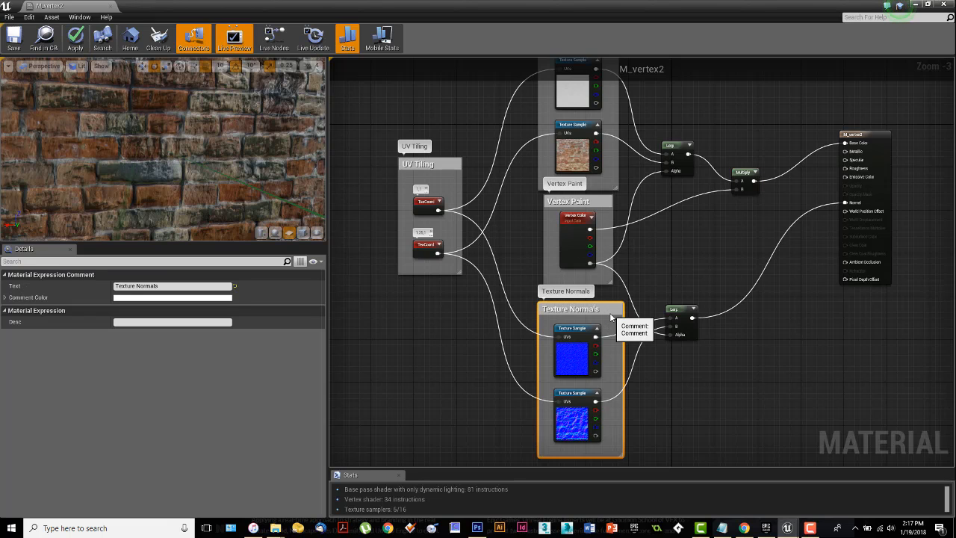
{"action": "double_click", "coordinate": [610, 313]}
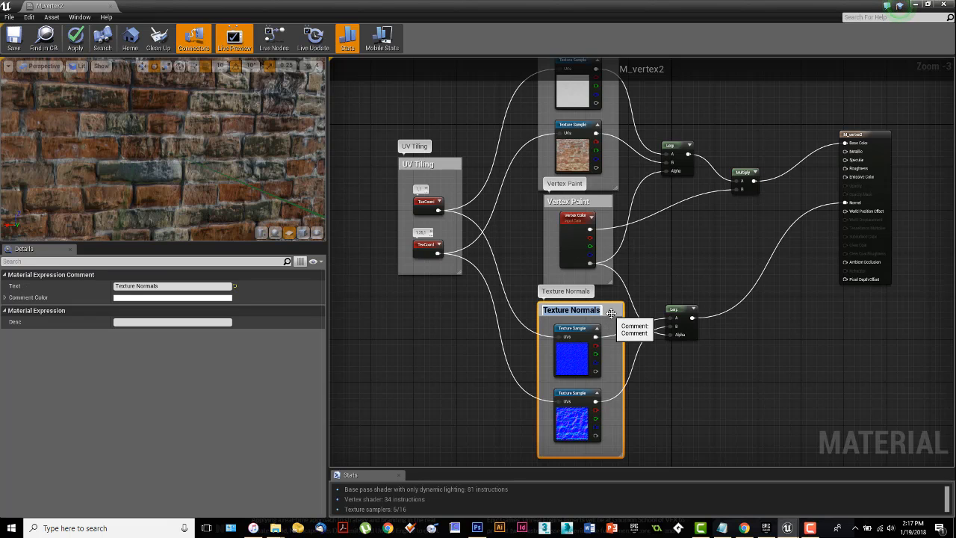
{"action": "key", "text": "Return"}
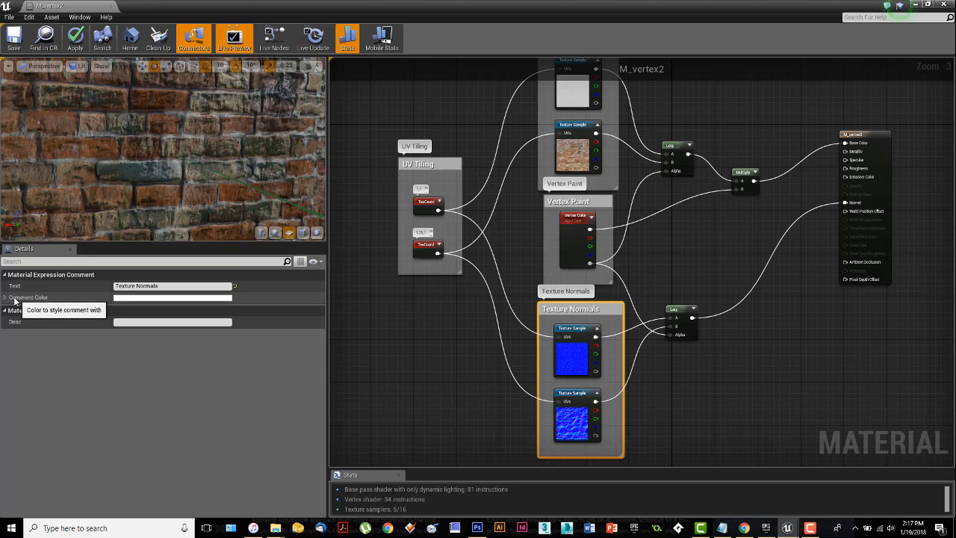
{"action": "left_click", "coordinate": [146, 300]}
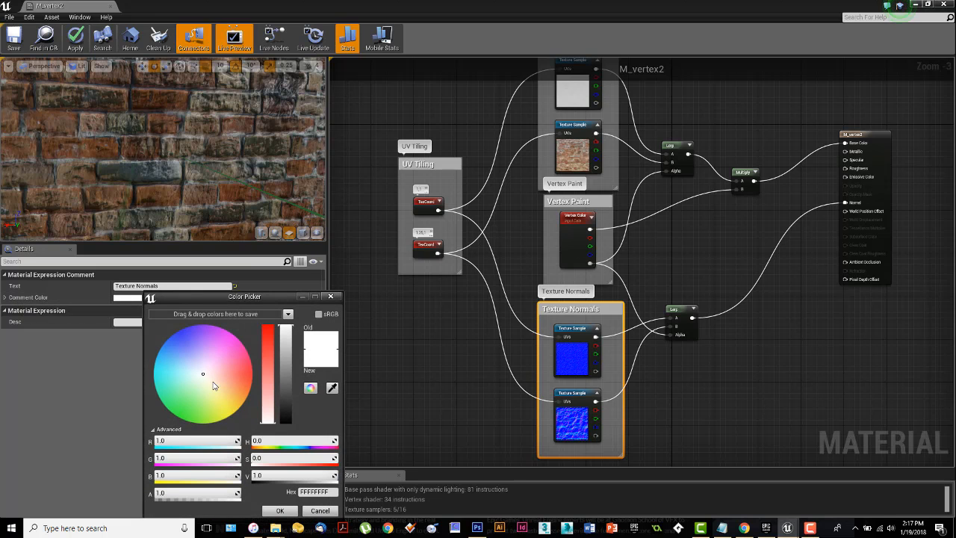
{"action": "left_click_drag", "start_coordinate": [216, 384], "coordinate": [227, 417]}
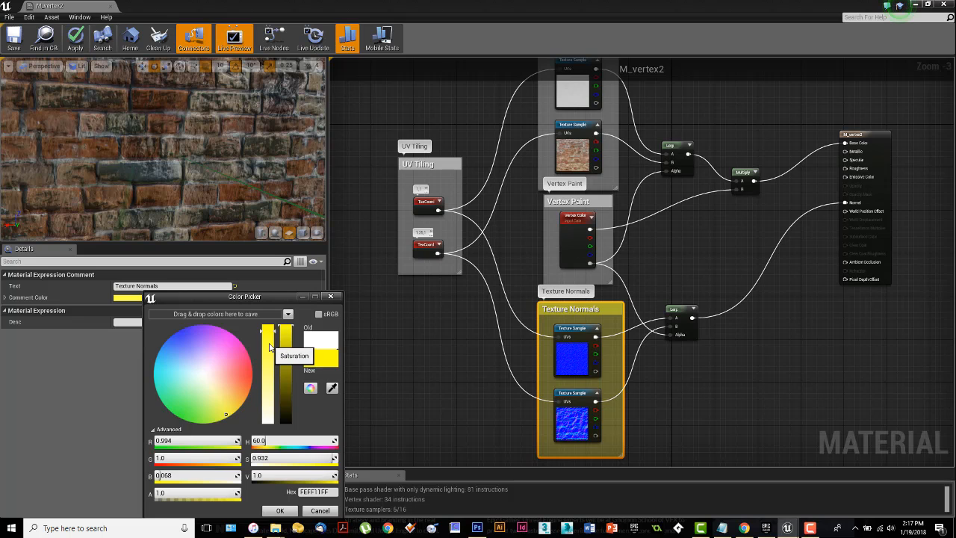
{"action": "left_click_drag", "start_coordinate": [271, 339], "coordinate": [271, 422]}
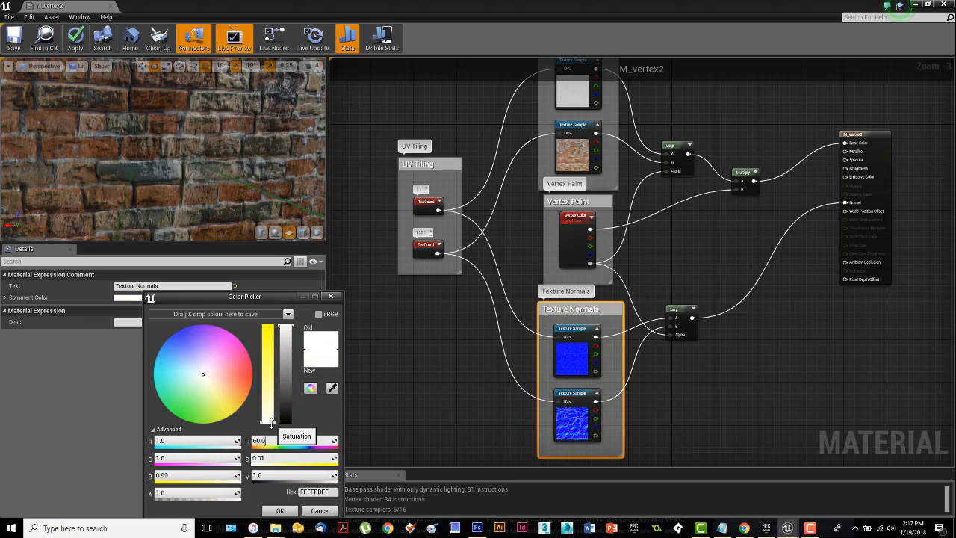
{"action": "left_click", "coordinate": [280, 510]}
{"action": "left_click", "coordinate": [777, 362]}
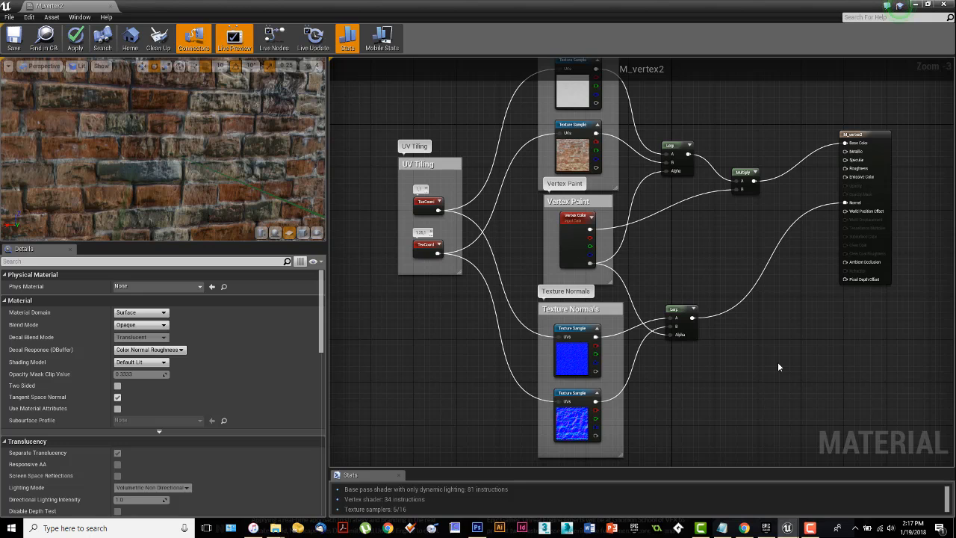
Step: Move the M_vertex2 output node closer to the Multiply node and save the material
{"action": "right_click_drag", "start_coordinate": [768, 357], "coordinate": [729, 356]}
{"action": "scroll", "coordinate": [754, 352], "scroll_direction": "down", "scroll_amount": 1}
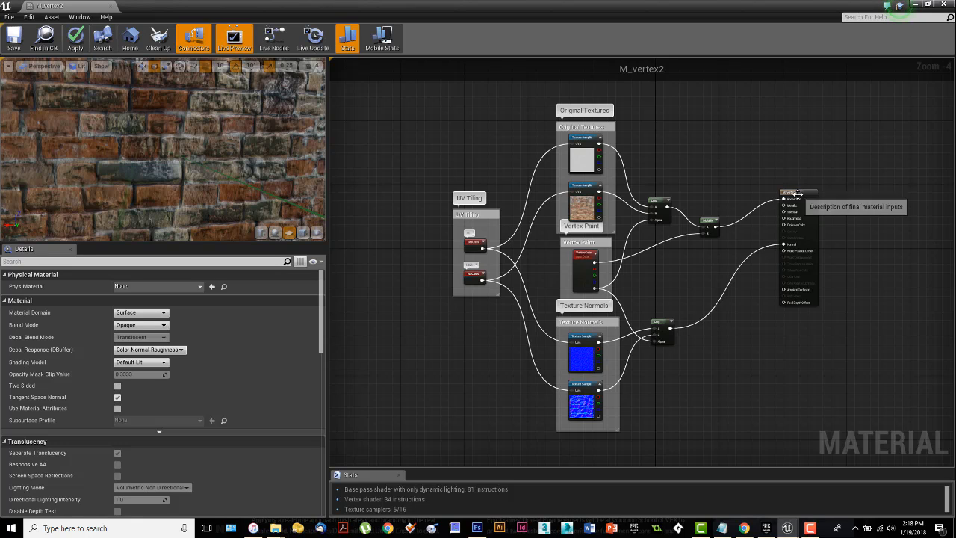
{"action": "left_click_drag", "start_coordinate": [795, 188], "coordinate": [778, 191]}
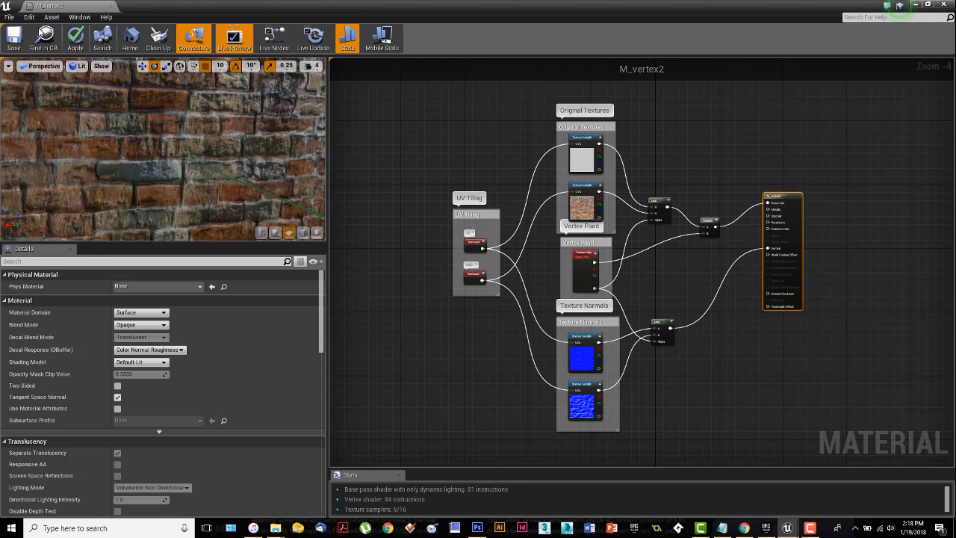
{"action": "left_click", "coordinate": [13, 38]}
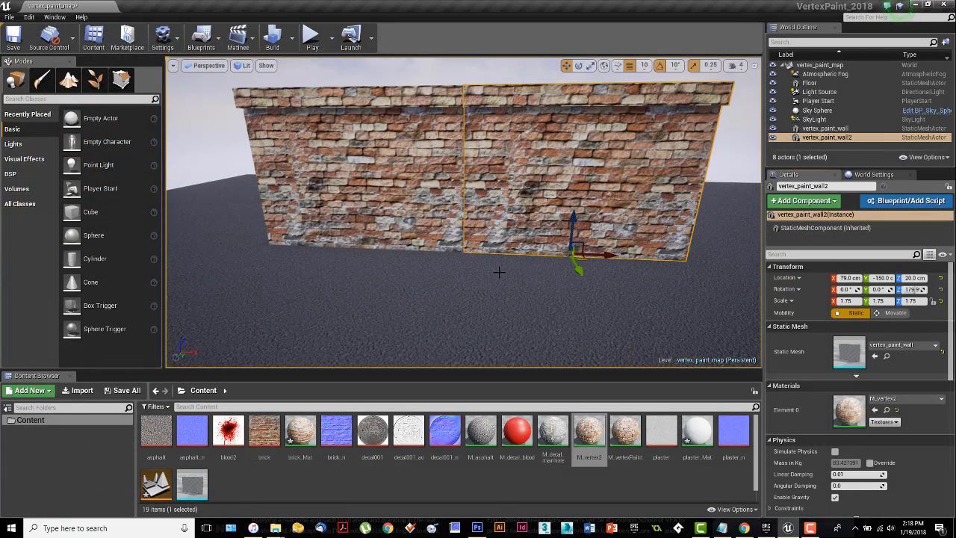
Step: In the level editor, select vertex_paint_wall and set vertex painting to Blend Weights with texture count 2 (alpha lerp)
{"action": "right_click_drag", "start_coordinate": [493, 262], "coordinate": [493, 235]}
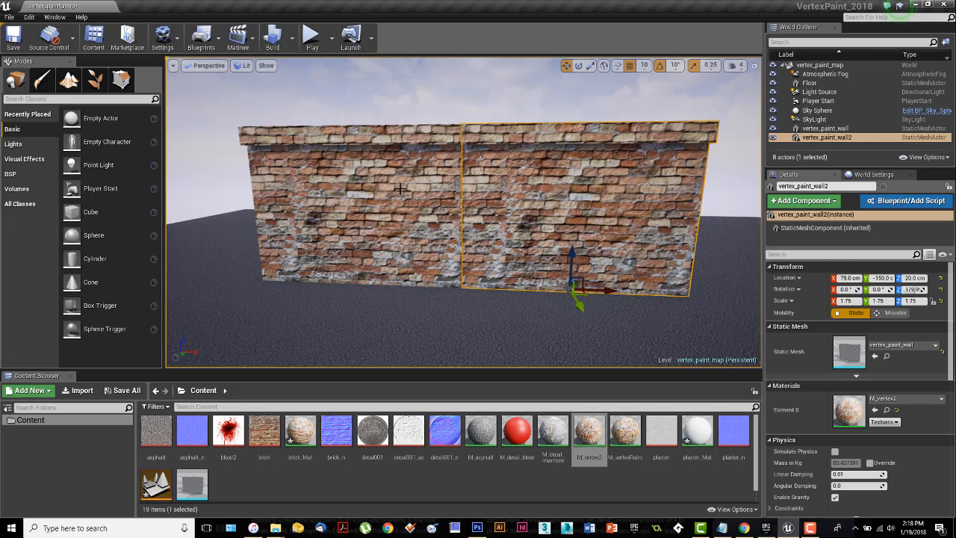
{"action": "left_click", "coordinate": [401, 189]}
{"action": "key", "text": "f"}
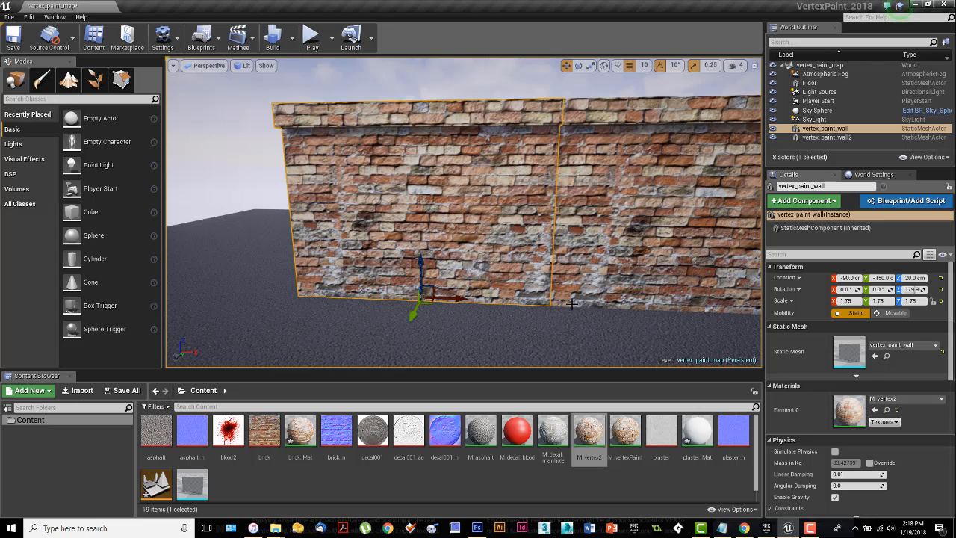
{"action": "left_click", "coordinate": [44, 88]}
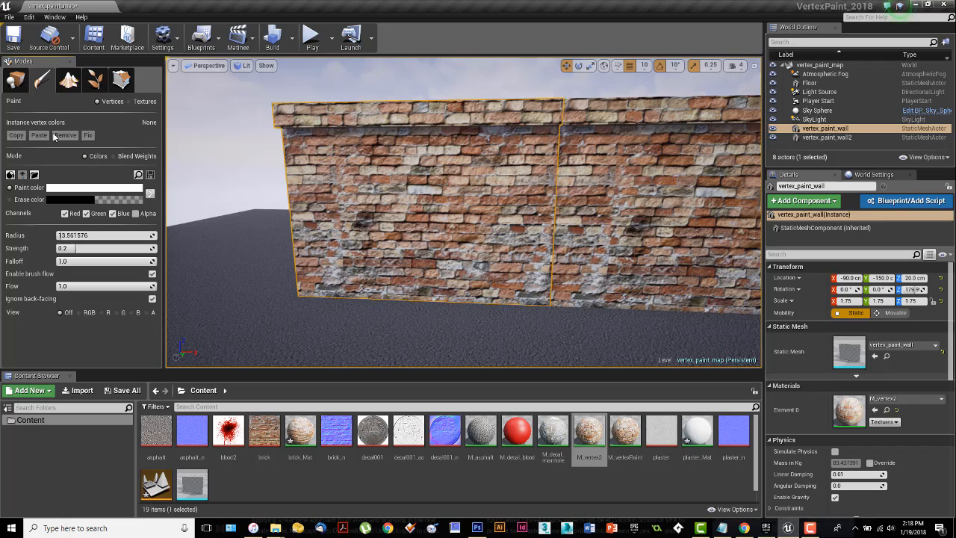
{"action": "left_click", "coordinate": [121, 157]}
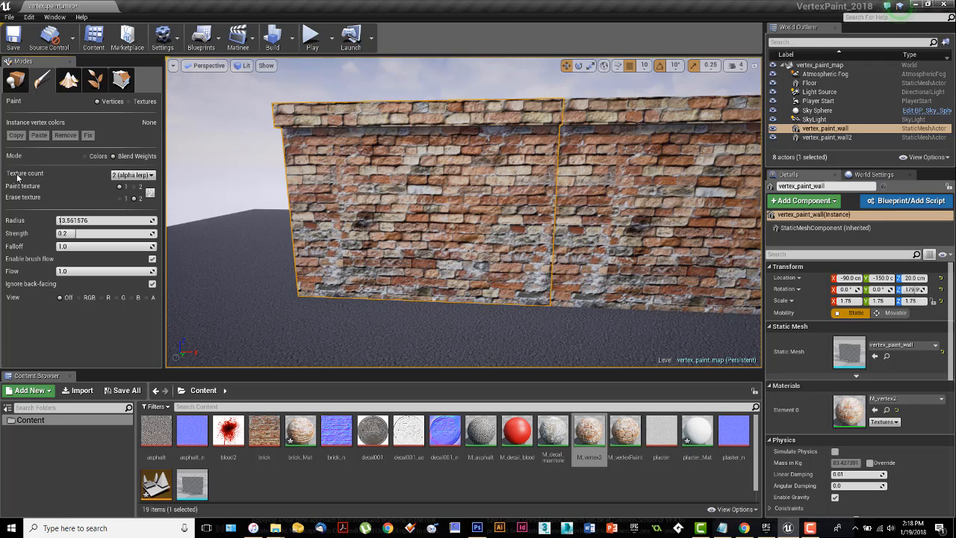
{"action": "left_click", "coordinate": [147, 176]}
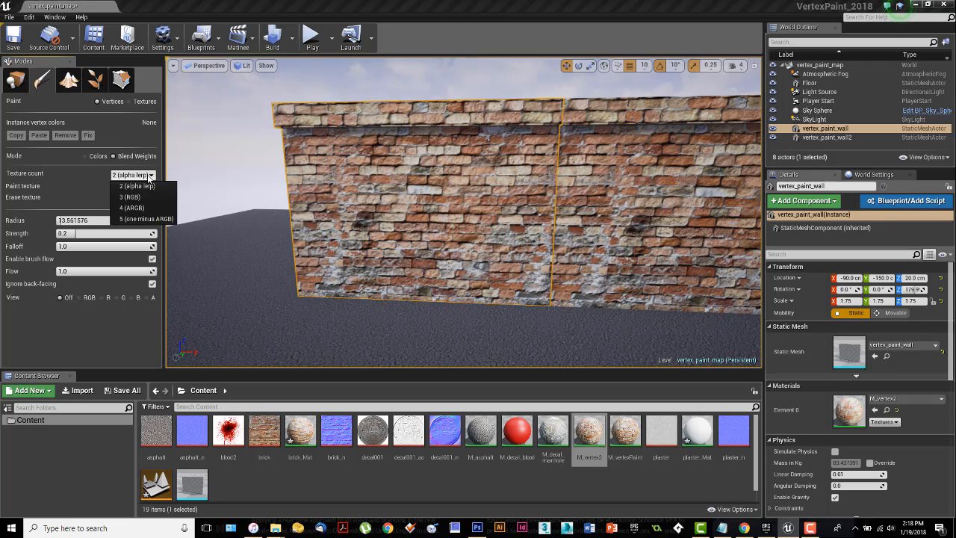
{"action": "left_click", "coordinate": [144, 177]}
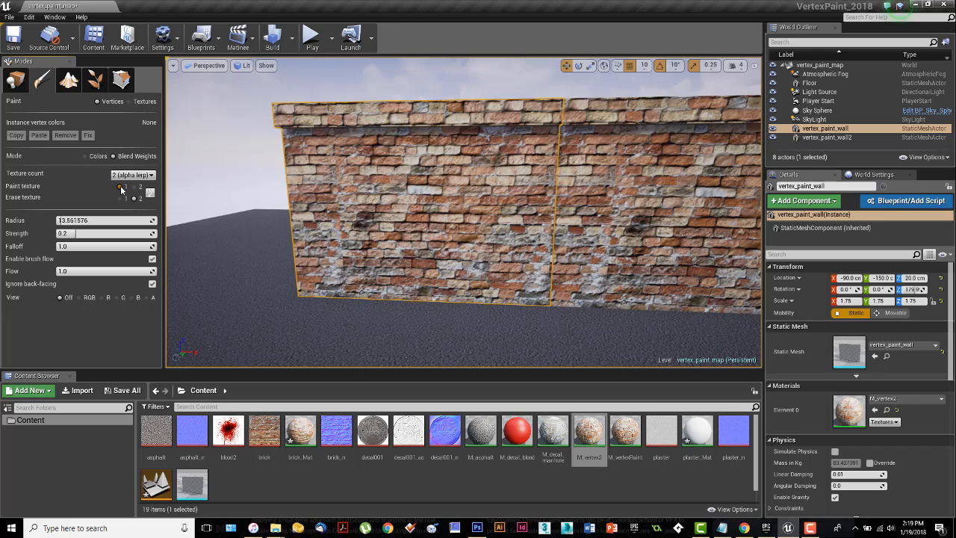
Step: Brush the wall with paint texture 1, and paint a plaster patch on it with paint texture 2
{"action": "mouse_move", "coordinate": [379, 215]}
{"action": "left_mouse_down"}
{"action": "mouse_move", "coordinate": [437, 216]}
{"action": "mouse_move", "coordinate": [371, 209]}
{"action": "mouse_move", "coordinate": [445, 221]}
{"action": "mouse_move", "coordinate": [443, 209]}
{"action": "mouse_move", "coordinate": [397, 203]}
{"action": "mouse_move", "coordinate": [428, 222]}
{"action": "left_mouse_up"}
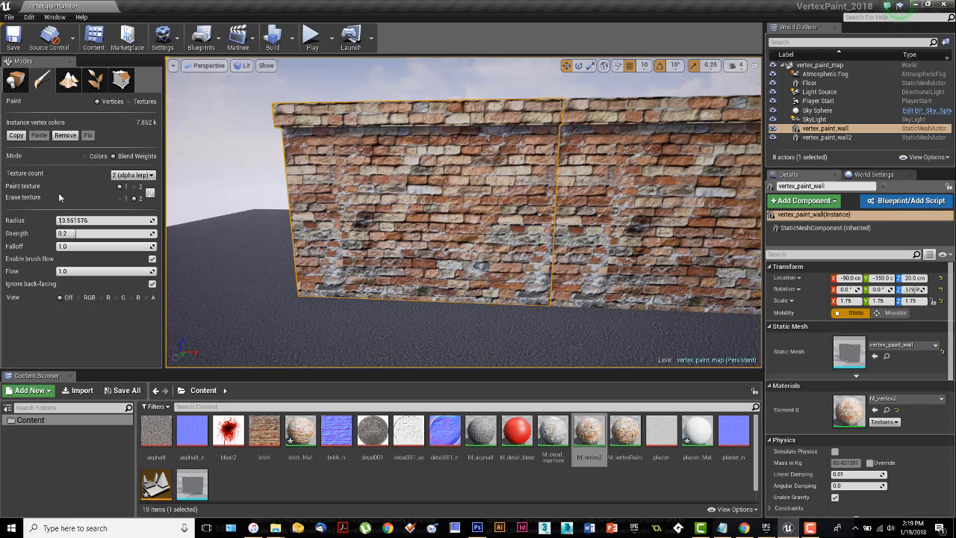
{"action": "left_click", "coordinate": [135, 188]}
{"action": "mouse_move", "coordinate": [373, 187]}
{"action": "left_mouse_down"}
{"action": "mouse_move", "coordinate": [427, 209]}
{"action": "mouse_move", "coordinate": [390, 178]}
{"action": "mouse_move", "coordinate": [369, 213]}
{"action": "mouse_move", "coordinate": [392, 227]}
{"action": "mouse_move", "coordinate": [422, 202]}
{"action": "mouse_move", "coordinate": [408, 225]}
{"action": "left_mouse_up"}
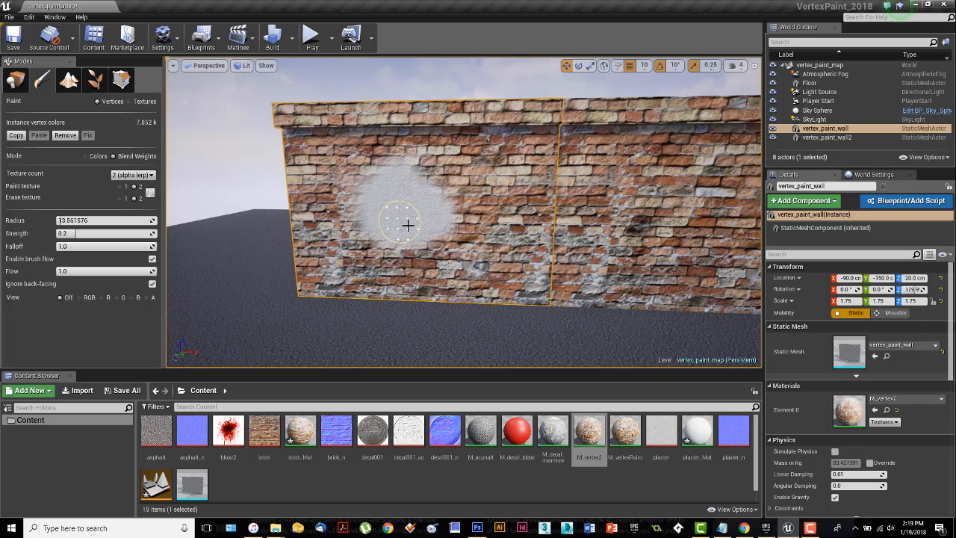
Step: Set the erase texture to 1 and erase the plaster patch back to brick
{"action": "left_click", "coordinate": [120, 198]}
{"action": "scroll", "coordinate": [428, 224], "scroll_direction": "up", "scroll_amount": 3}
{"action": "mouse_move", "coordinate": [428, 224]}
{"action": "left_mouse_down", "text": "shift"}
{"action": "mouse_move", "coordinate": [372, 252]}
{"action": "mouse_move", "coordinate": [345, 211]}
{"action": "mouse_move", "coordinate": [358, 180]}
{"action": "mouse_move", "coordinate": [400, 177]}
{"action": "mouse_move", "coordinate": [384, 203]}
{"action": "left_mouse_up", "text": "shift"}
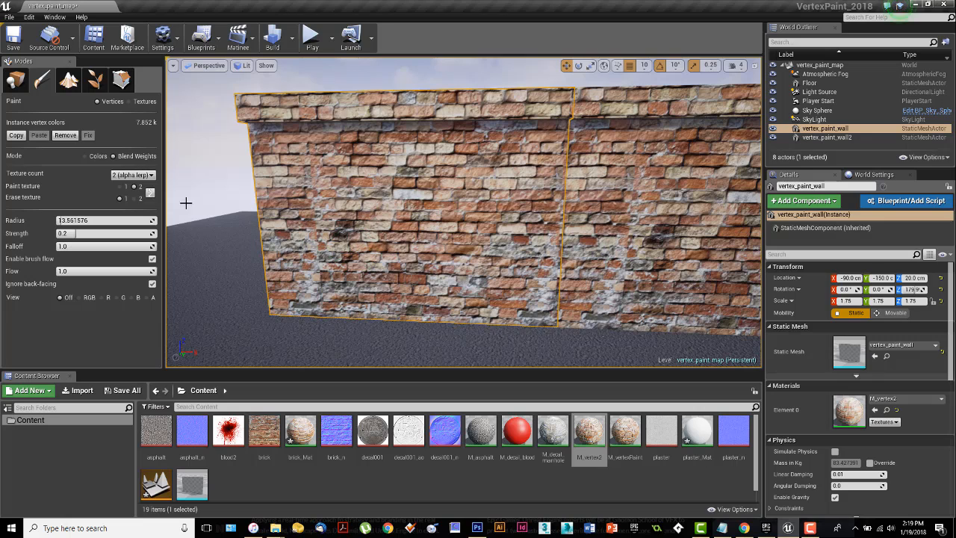
Step: Set the vertex paint brush radius to 4
{"action": "left_click", "coordinate": [100, 220]}
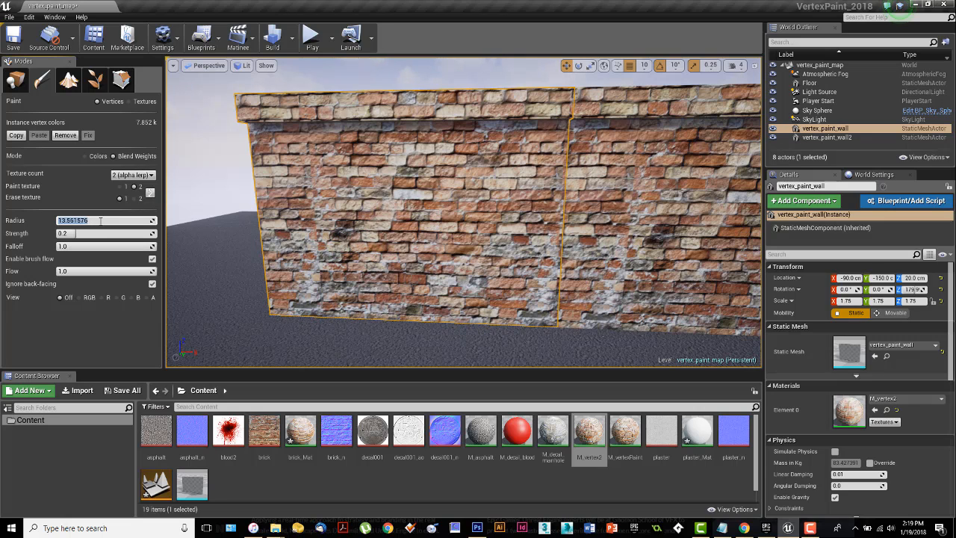
{"action": "type", "text": "2"}
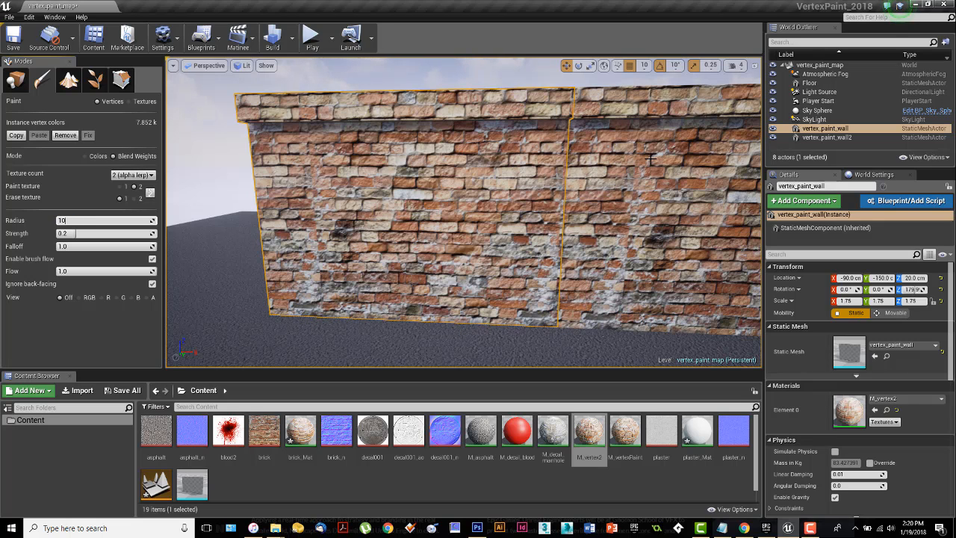
{"action": "left_click", "coordinate": [89, 234]}
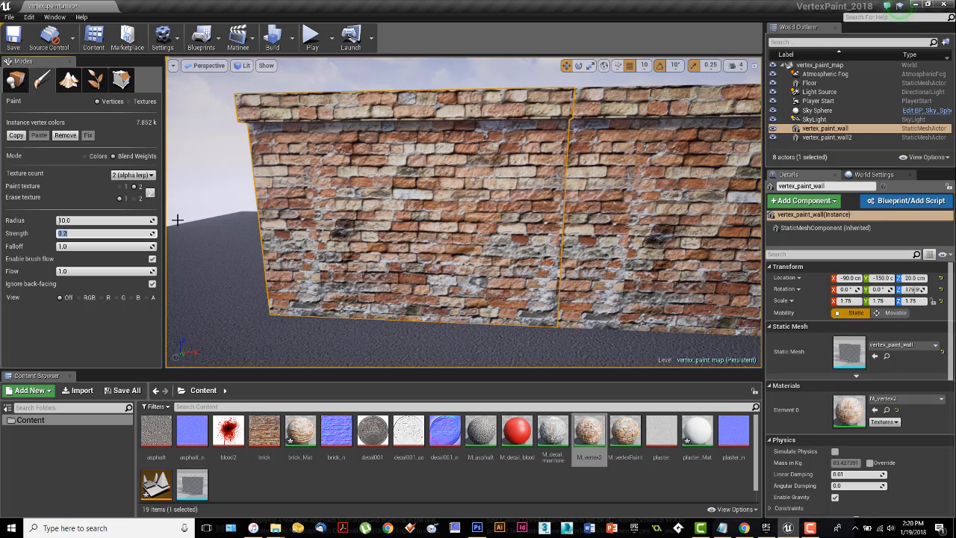
{"action": "left_click", "coordinate": [78, 220]}
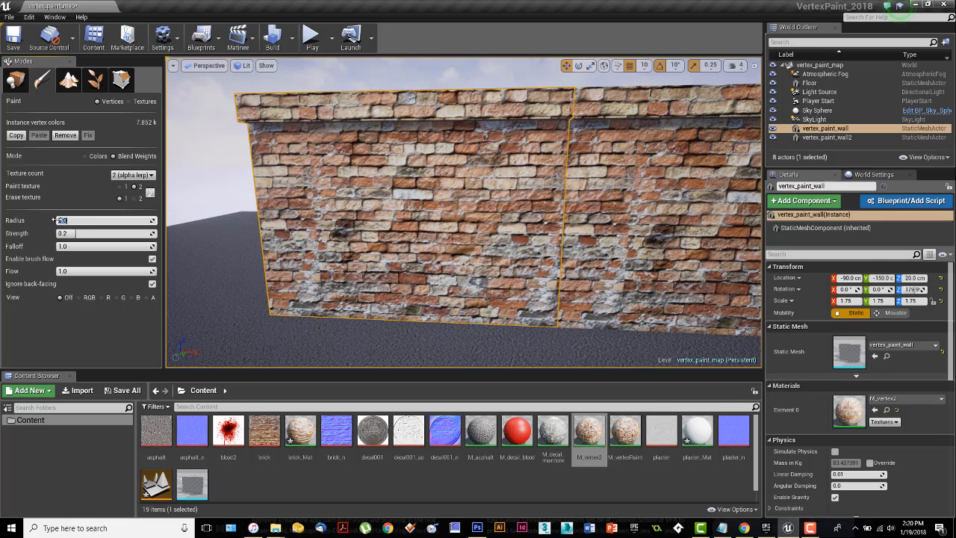
{"action": "type", "text": "4"}
{"action": "key", "text": "Return"}
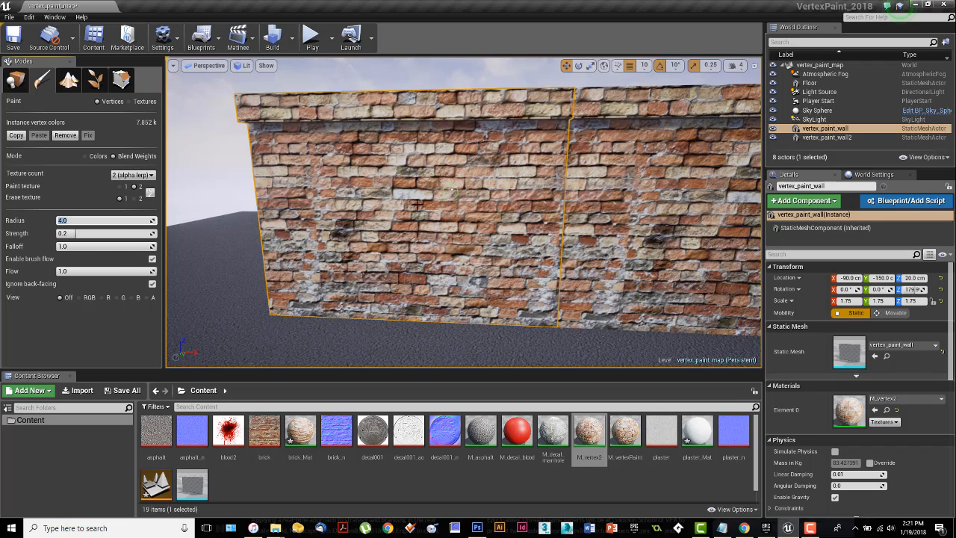
Step: Try plaster strokes on the wall at strength 0.2 and about 0.82, undoing each one
{"action": "mouse_move", "coordinate": [418, 212]}
{"action": "left_mouse_down"}
{"action": "mouse_move", "coordinate": [430, 206]}
{"action": "mouse_move", "coordinate": [411, 221]}
{"action": "mouse_move", "coordinate": [419, 212]}
{"action": "mouse_move", "coordinate": [407, 205]}
{"action": "left_mouse_up"}
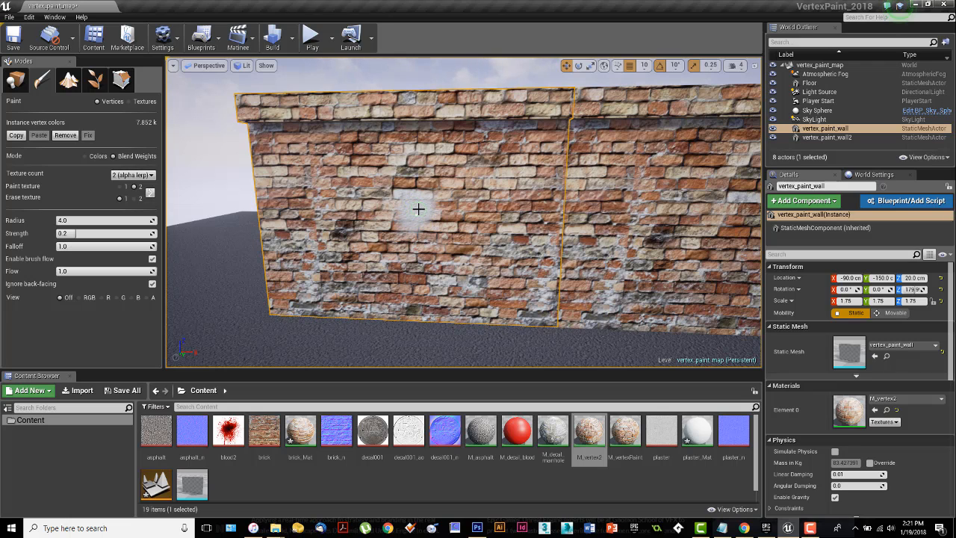
{"action": "key", "text": "ctrl+z"}
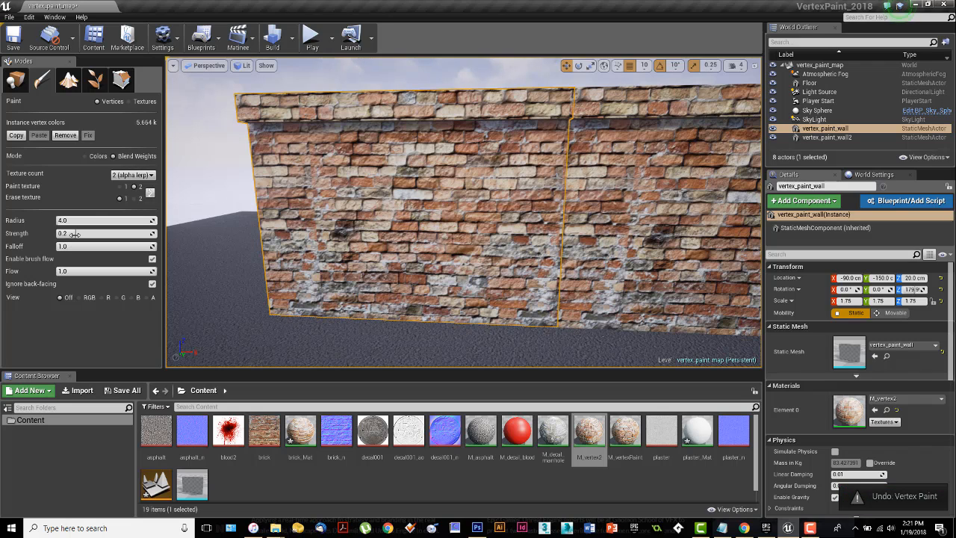
{"action": "left_click_drag", "start_coordinate": [78, 233], "coordinate": [138, 233]}
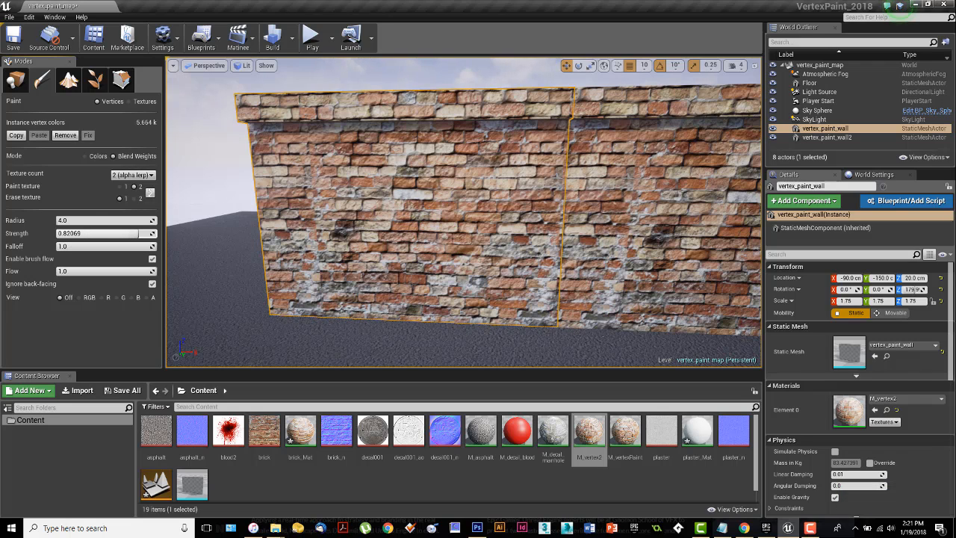
{"action": "left_click_drag", "start_coordinate": [384, 208], "coordinate": [426, 188]}
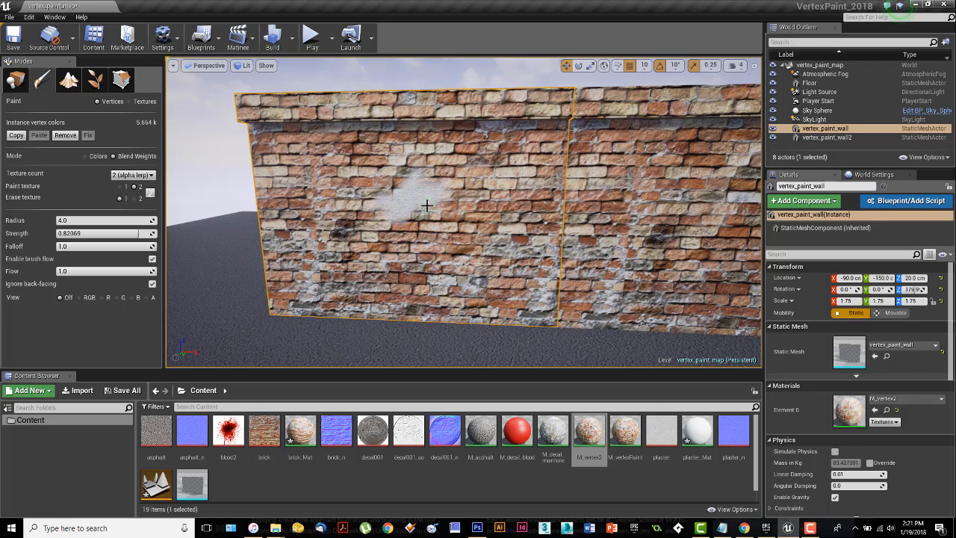
{"action": "key", "text": "ctrl+z"}
Step: Set the brush strength to 0.8 and paint a small plaster patch near the middle of vertex_paint_wall
{"action": "left_click", "coordinate": [99, 233]}
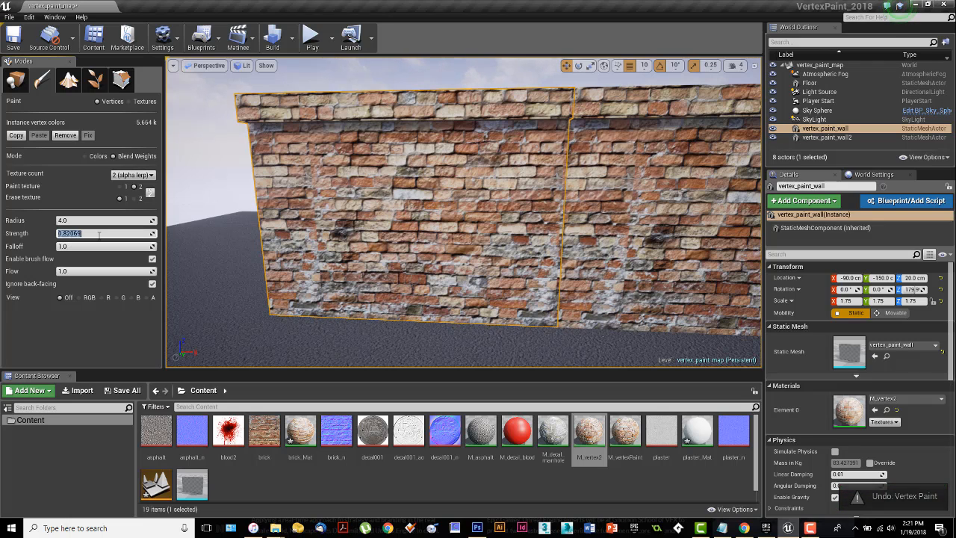
{"action": "type", "text": "8"}
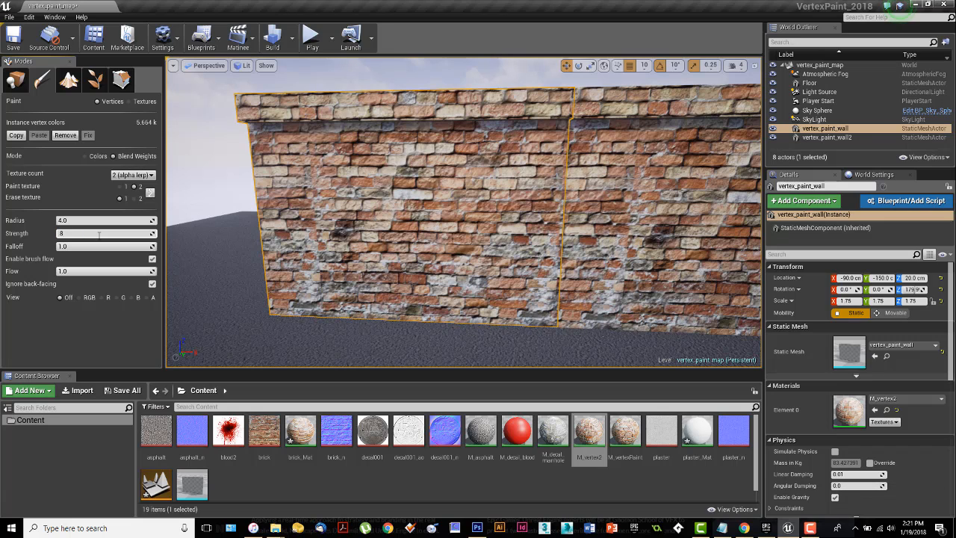
{"action": "left_click", "coordinate": [88, 246]}
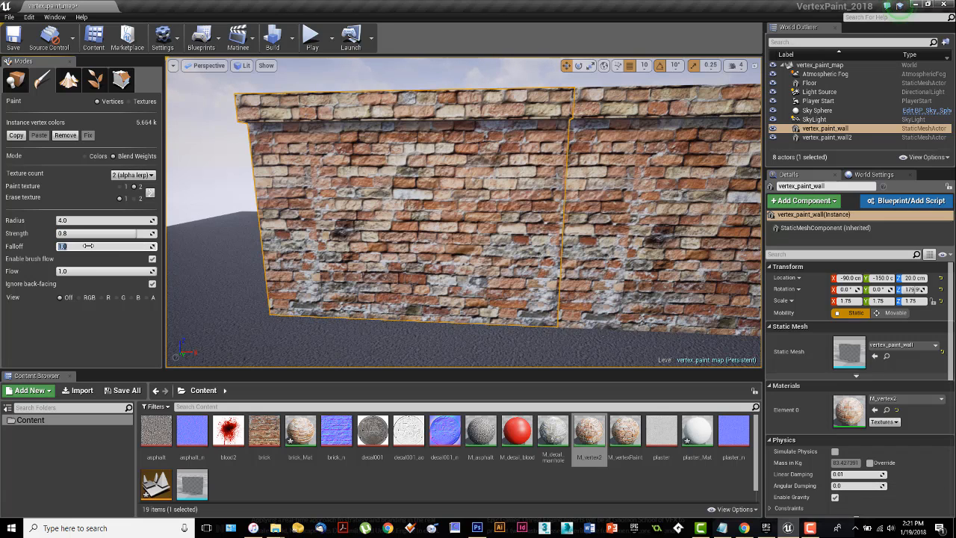
{"action": "left_click", "coordinate": [416, 197]}
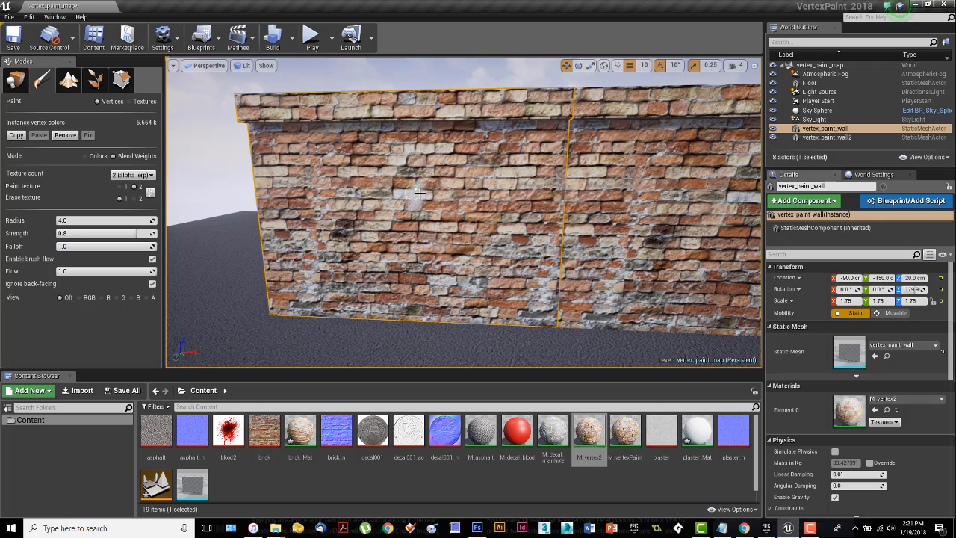
{"action": "mouse_move", "coordinate": [420, 192]}
{"action": "left_mouse_down"}
{"action": "mouse_move", "coordinate": [407, 182]}
{"action": "mouse_move", "coordinate": [415, 190]}
{"action": "mouse_move", "coordinate": [421, 171]}
{"action": "left_mouse_up"}
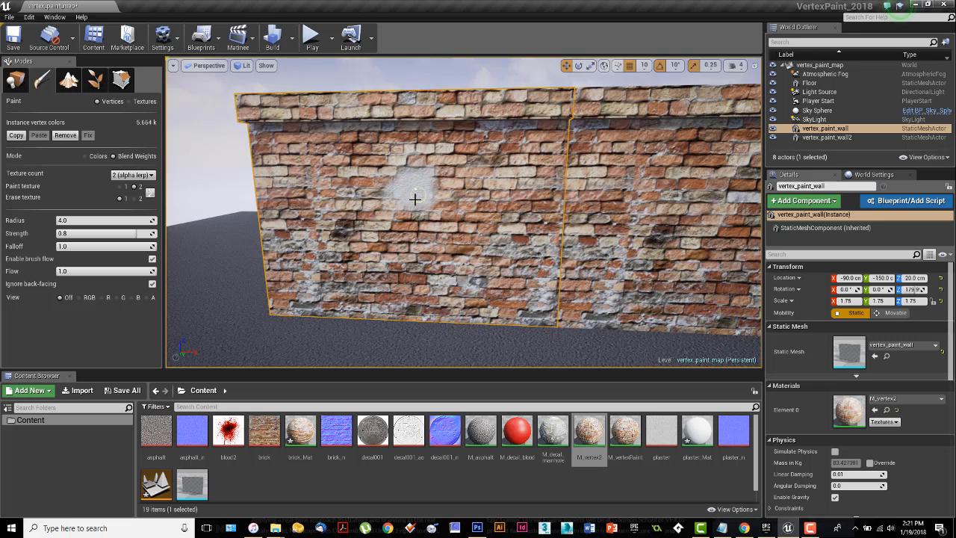
{"action": "left_click_drag", "start_coordinate": [446, 209], "coordinate": [450, 228]}
Step: Erase the vertical plaster strip beneath the patch back to brick
{"action": "scroll", "coordinate": [443, 199], "scroll_direction": "up", "scroll_amount": 2}
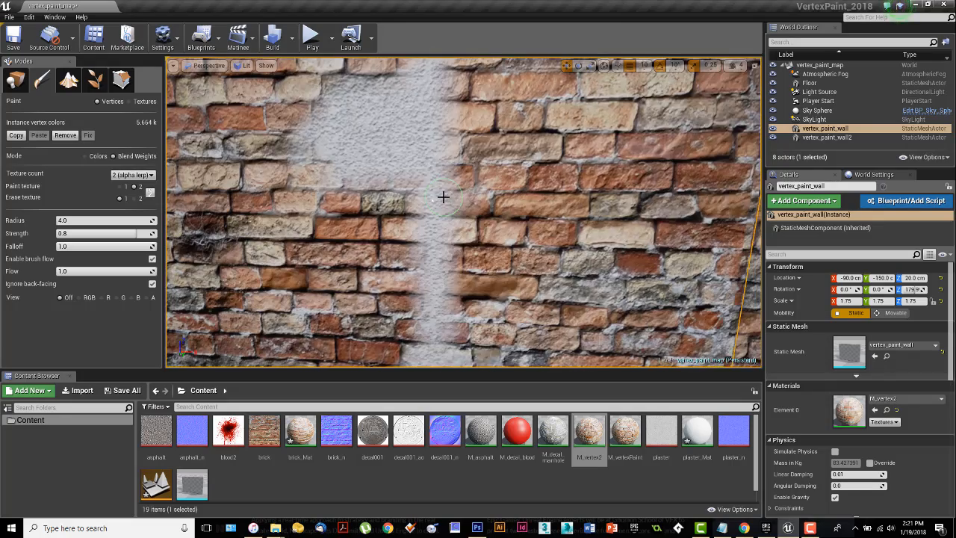
{"action": "scroll", "coordinate": [432, 186], "scroll_direction": "up", "scroll_amount": 2}
{"action": "scroll", "coordinate": [432, 186], "scroll_direction": "down", "scroll_amount": 2}
{"action": "right_click_drag", "start_coordinate": [441, 198], "coordinate": [444, 206]}
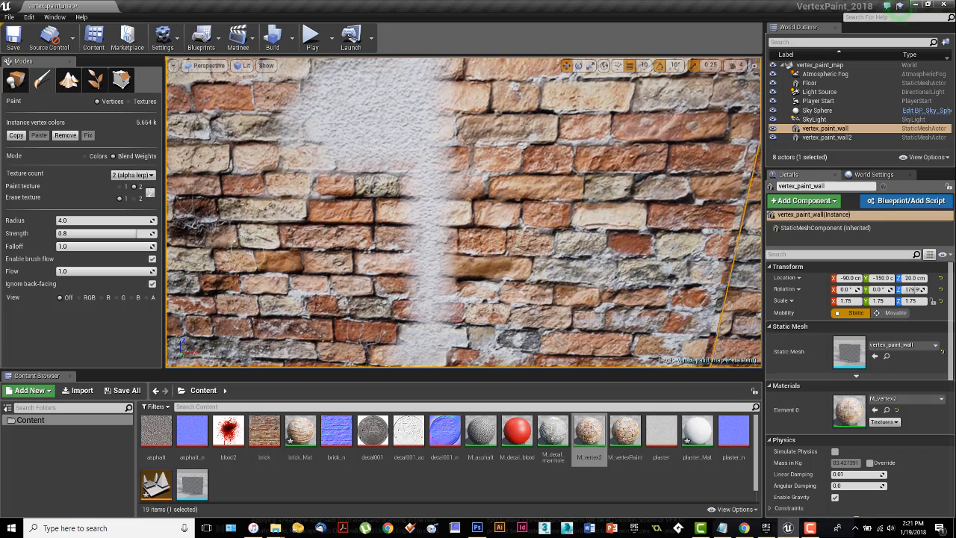
{"action": "mouse_move", "coordinate": [431, 226]}
{"action": "left_mouse_down", "text": "shift"}
{"action": "mouse_move", "coordinate": [431, 341]}
{"action": "mouse_move", "coordinate": [407, 363]}
{"action": "left_mouse_up", "text": "shift"}
{"action": "mouse_move", "coordinate": [462, 267]}
{"action": "left_mouse_down", "text": "shift"}
{"action": "mouse_move", "coordinate": [459, 186]}
{"action": "mouse_move", "coordinate": [418, 183]}
{"action": "mouse_move", "coordinate": [475, 145]}
{"action": "mouse_move", "coordinate": [504, 164]}
{"action": "left_mouse_up", "text": "shift"}
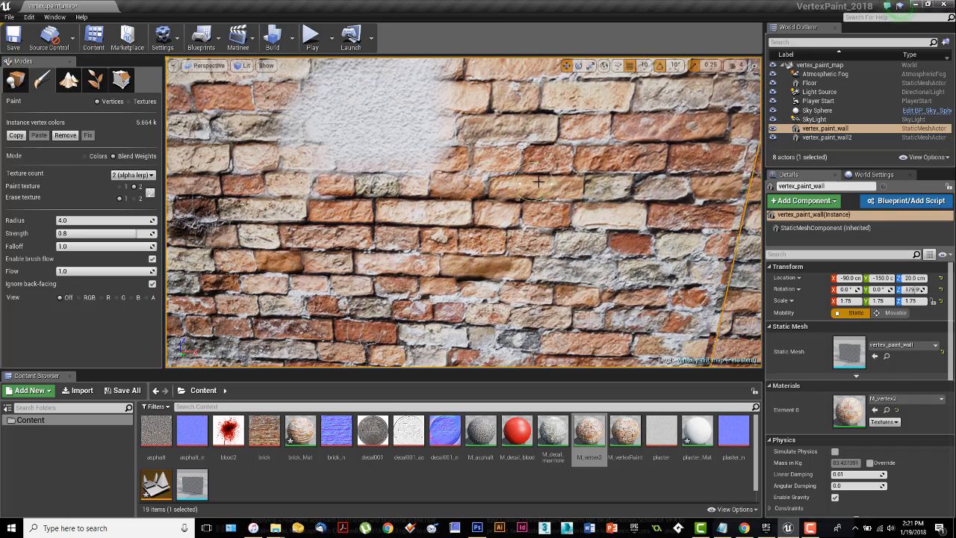
{"action": "right_click_drag", "start_coordinate": [532, 186], "coordinate": [485, 147]}
{"action": "left_click_drag", "start_coordinate": [465, 153], "coordinate": [440, 112], "text": "shift"}
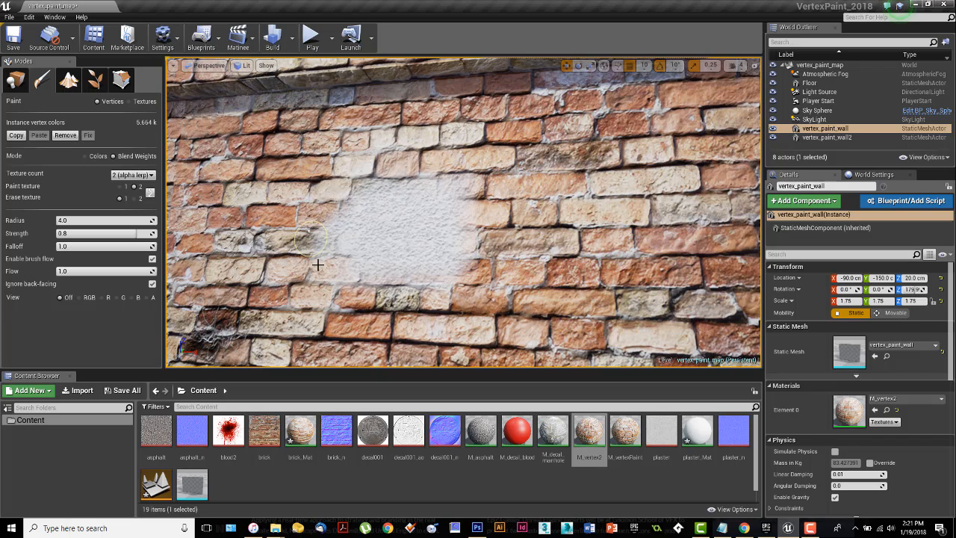
{"action": "mouse_move", "coordinate": [526, 258]}
{"action": "right_mouse_down"}
{"action": "mouse_move", "coordinate": [524, 278]}
{"action": "mouse_move", "coordinate": [523, 254]}
{"action": "right_mouse_up"}
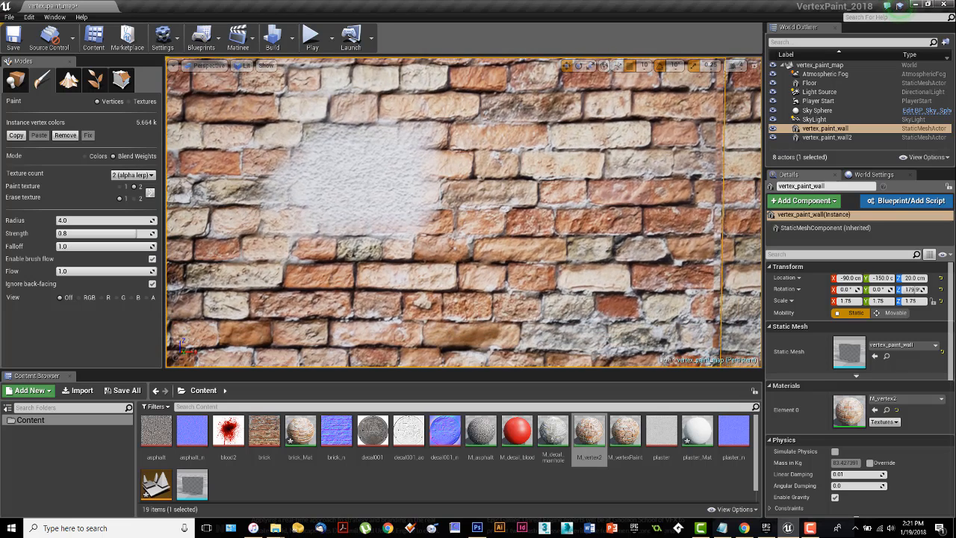
Step: Set the brush falloff to 0 and paint a second, larger plaster patch beside the first one
{"action": "left_click_drag", "start_coordinate": [83, 249], "coordinate": [60, 249]}
{"action": "left_click", "coordinate": [561, 196]}
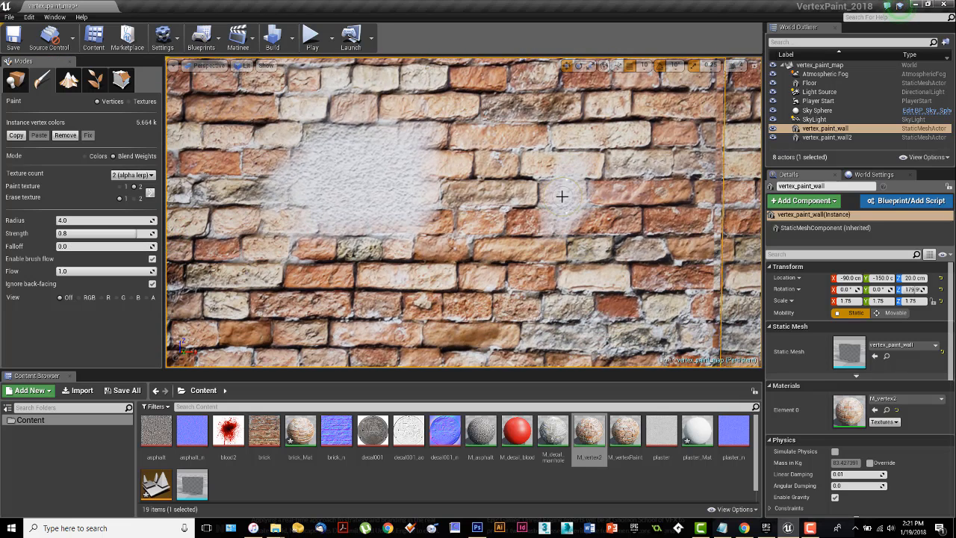
{"action": "mouse_move", "coordinate": [563, 201]}
{"action": "left_mouse_down"}
{"action": "mouse_move", "coordinate": [616, 209]}
{"action": "mouse_move", "coordinate": [606, 156]}
{"action": "mouse_move", "coordinate": [565, 154]}
{"action": "mouse_move", "coordinate": [498, 220]}
{"action": "mouse_move", "coordinate": [529, 251]}
{"action": "mouse_move", "coordinate": [617, 216]}
{"action": "mouse_move", "coordinate": [650, 160]}
{"action": "mouse_move", "coordinate": [598, 164]}
{"action": "mouse_move", "coordinate": [508, 197]}
{"action": "mouse_move", "coordinate": [500, 246]}
{"action": "left_mouse_up"}
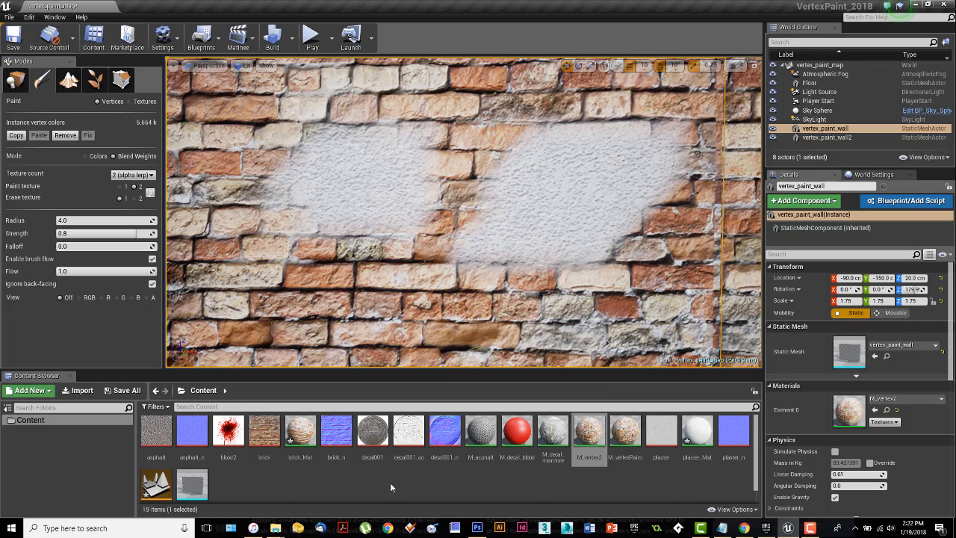
Step: Open the vertex_paint_wall static mesh, examine its vertex density in wireframe, and close the mesh editor
{"action": "double_click", "coordinate": [192, 484]}
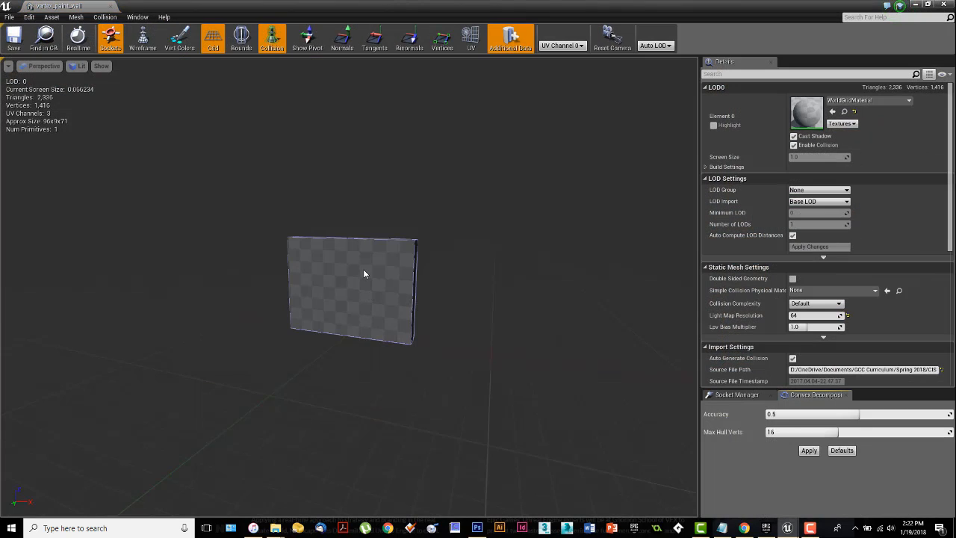
{"action": "left_click_drag", "start_coordinate": [364, 271], "coordinate": [308, 142]}
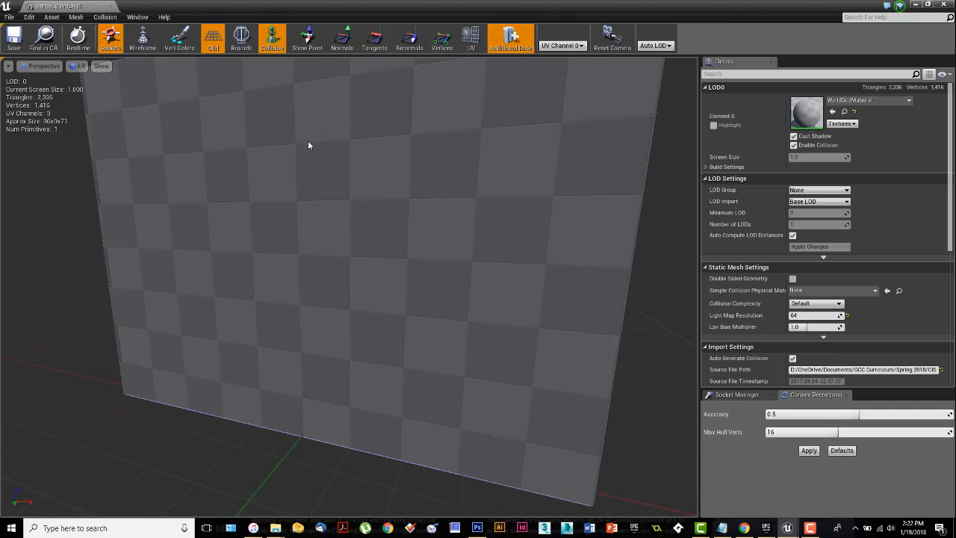
{"action": "left_click", "coordinate": [142, 38]}
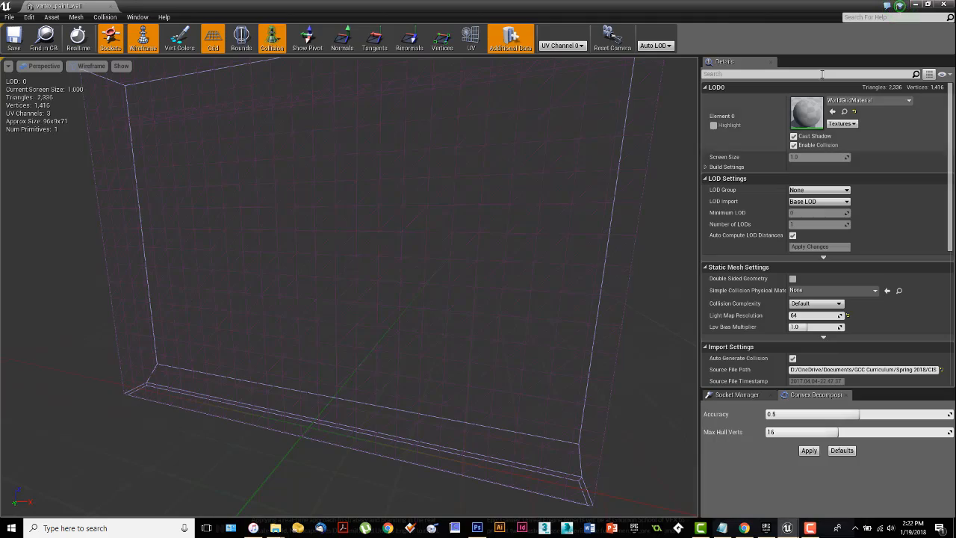
{"action": "left_click", "coordinate": [944, 5]}
Step: Paint another plaster patch on the lower brick area, beneath the two existing patches
{"action": "right_click_drag", "start_coordinate": [521, 293], "coordinate": [498, 292]}
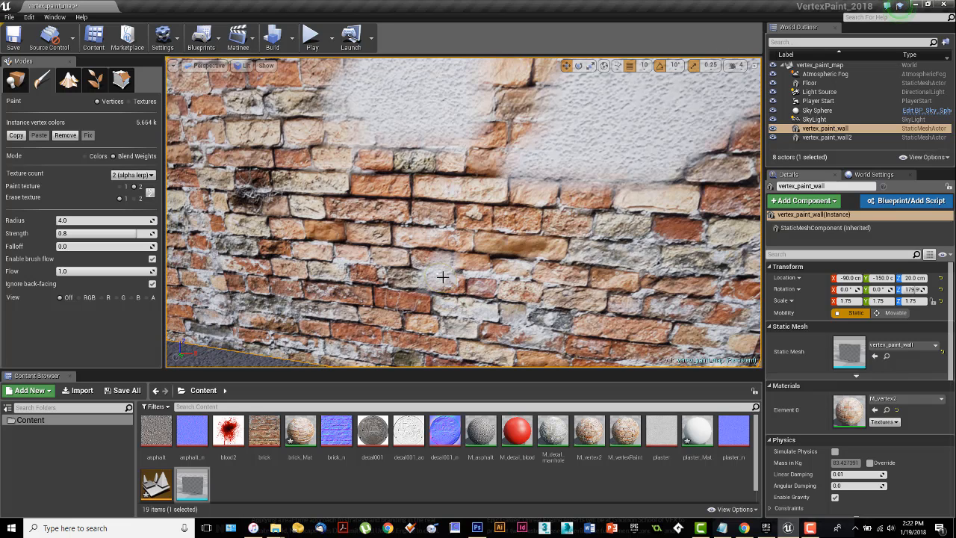
{"action": "mouse_move", "coordinate": [443, 277]}
{"action": "left_mouse_down"}
{"action": "mouse_move", "coordinate": [547, 237]}
{"action": "mouse_move", "coordinate": [478, 305]}
{"action": "mouse_move", "coordinate": [426, 230]}
{"action": "left_mouse_up"}
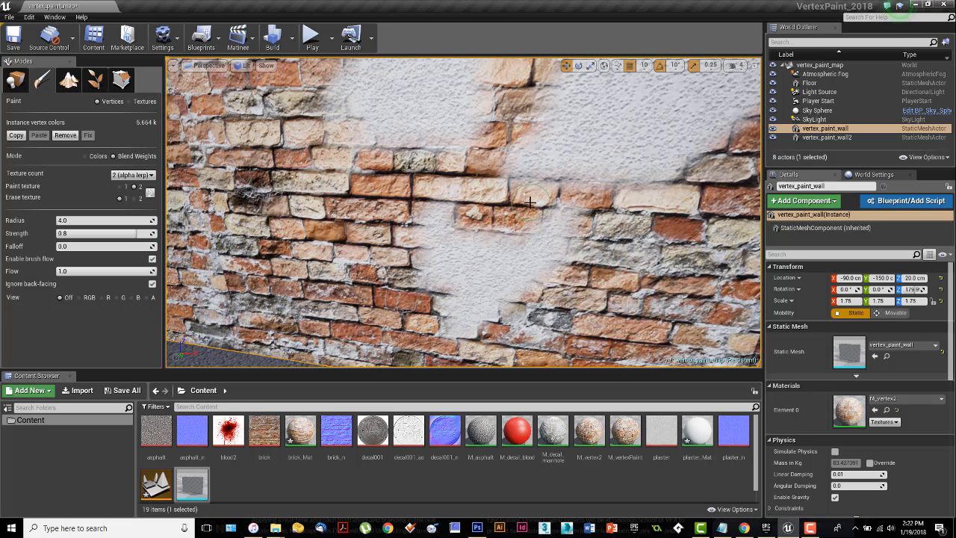
{"action": "mouse_move", "coordinate": [533, 239]}
{"action": "right_mouse_down"}
{"action": "mouse_move", "coordinate": [532, 247]}
{"action": "mouse_move", "coordinate": [528, 218]}
{"action": "right_mouse_up"}
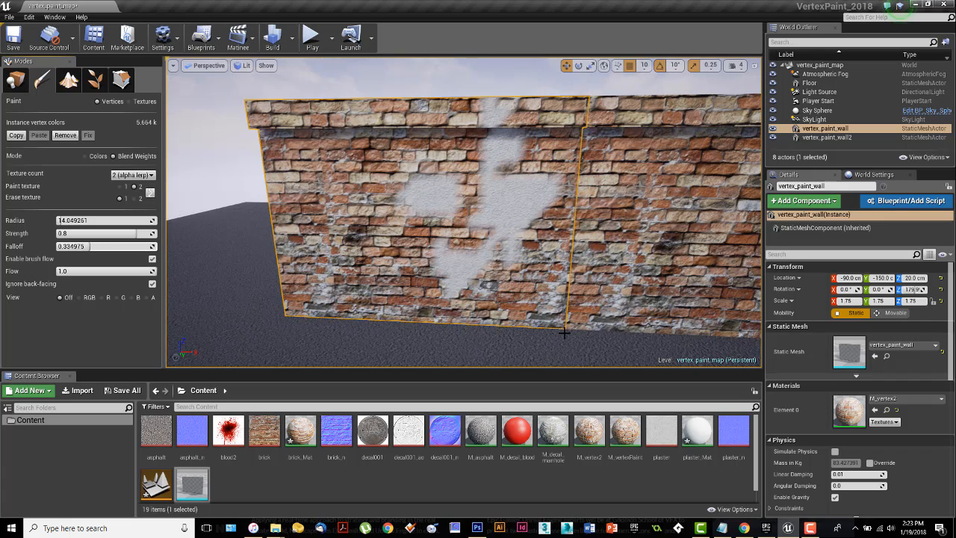
Step: Cover most of vertex_paint_wall and its top ledge with plaster, leaving irregular brick patches in the middle and along the edges
{"action": "mouse_move", "coordinate": [438, 271]}
{"action": "left_mouse_down"}
{"action": "mouse_move", "coordinate": [399, 273]}
{"action": "mouse_move", "coordinate": [396, 293]}
{"action": "mouse_move", "coordinate": [329, 247]}
{"action": "mouse_move", "coordinate": [295, 183]}
{"action": "mouse_move", "coordinate": [354, 161]}
{"action": "mouse_move", "coordinate": [366, 112]}
{"action": "mouse_move", "coordinate": [455, 101]}
{"action": "mouse_move", "coordinate": [516, 118]}
{"action": "mouse_move", "coordinate": [544, 156]}
{"action": "mouse_move", "coordinate": [513, 256]}
{"action": "mouse_move", "coordinate": [302, 293]}
{"action": "mouse_move", "coordinate": [316, 303]}
{"action": "mouse_move", "coordinate": [491, 301]}
{"action": "mouse_move", "coordinate": [448, 305]}
{"action": "mouse_move", "coordinate": [429, 209]}
{"action": "mouse_move", "coordinate": [448, 150]}
{"action": "mouse_move", "coordinate": [568, 262]}
{"action": "left_mouse_up"}
{"action": "scroll", "coordinate": [565, 264], "scroll_direction": "down", "scroll_amount": 3}
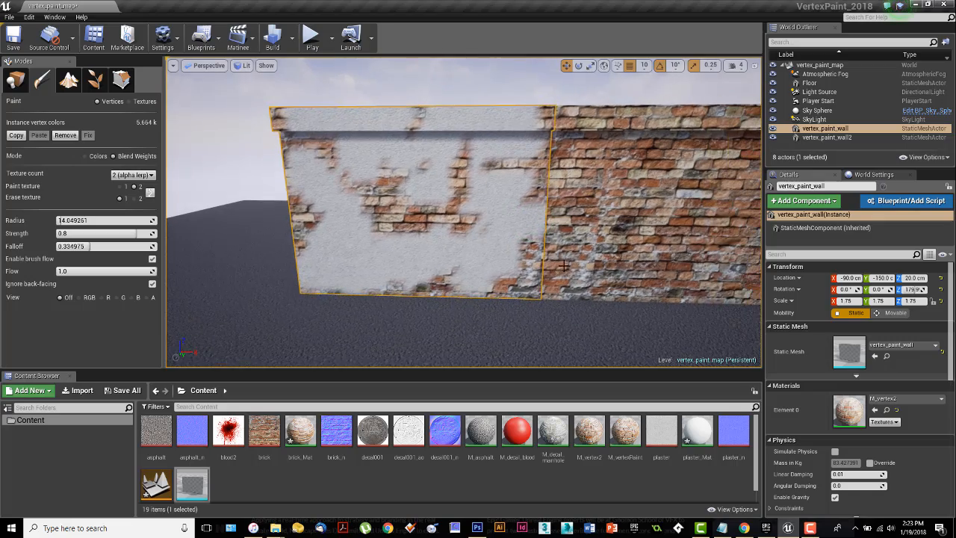
{"action": "right_click_drag", "start_coordinate": [555, 241], "coordinate": [555, 276]}
{"action": "scroll", "coordinate": [556, 281], "scroll_direction": "up", "scroll_amount": 4}
{"action": "mouse_move", "coordinate": [556, 282]}
{"action": "left_mouse_down"}
{"action": "mouse_move", "coordinate": [568, 320]}
{"action": "mouse_move", "coordinate": [593, 107]}
{"action": "mouse_move", "coordinate": [578, 337]}
{"action": "left_mouse_up"}
{"action": "right_click_drag", "start_coordinate": [550, 277], "coordinate": [527, 307]}
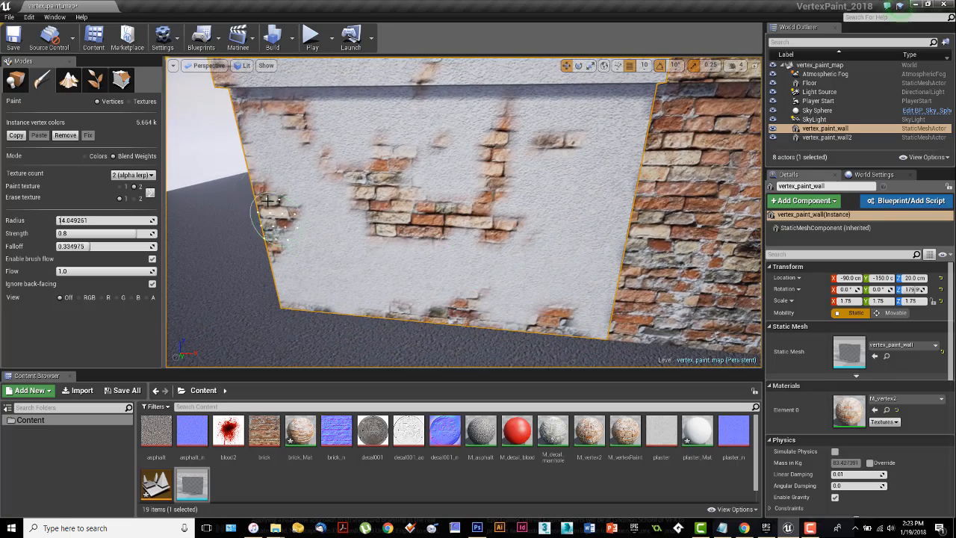
{"action": "left_click_drag", "start_coordinate": [236, 140], "coordinate": [247, 171]}
{"action": "left_click_drag", "start_coordinate": [258, 111], "coordinate": [253, 106]}
{"action": "right_click_drag", "start_coordinate": [502, 242], "coordinate": [517, 218]}
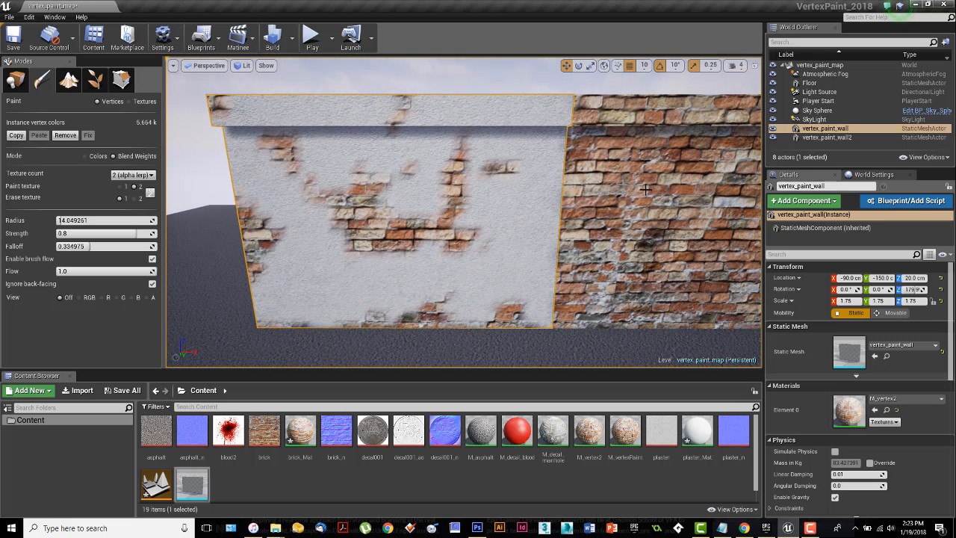
Step: Select vertex_paint_wall2 for vertex painting and paint plaster along its edge where it meets the first wall
{"action": "left_click", "coordinate": [15, 80]}
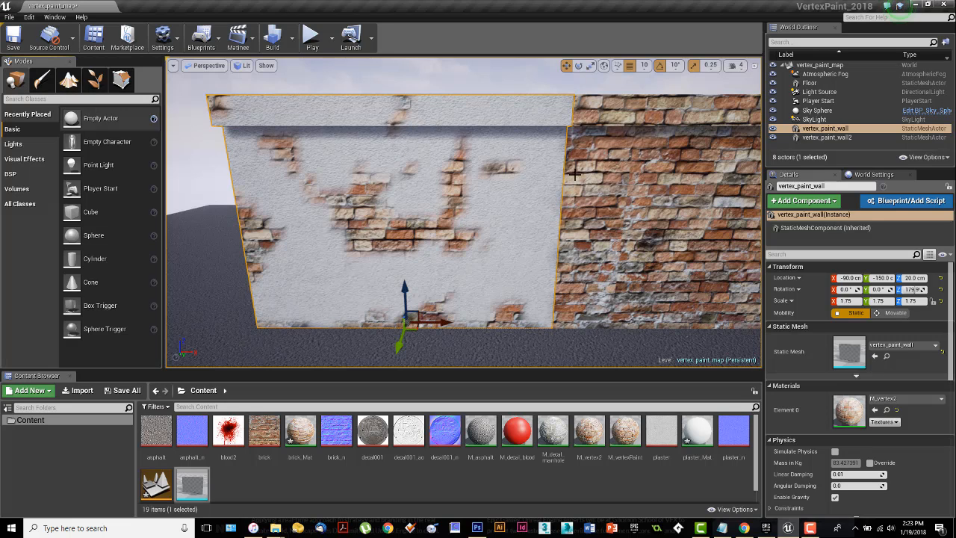
{"action": "left_click", "coordinate": [644, 176]}
{"action": "left_click", "coordinate": [42, 79]}
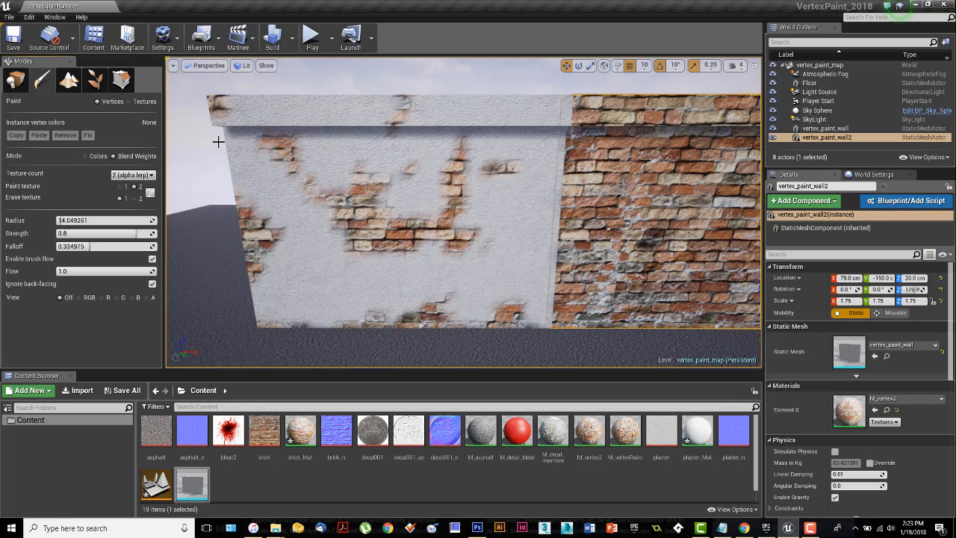
{"action": "mouse_move", "coordinate": [571, 262]}
{"action": "left_mouse_down"}
{"action": "mouse_move", "coordinate": [569, 152]}
{"action": "mouse_move", "coordinate": [565, 313]}
{"action": "left_mouse_up"}
{"action": "mouse_move", "coordinate": [549, 234]}
{"action": "left_mouse_down"}
{"action": "mouse_move", "coordinate": [563, 175]}
{"action": "mouse_move", "coordinate": [554, 305]}
{"action": "mouse_move", "coordinate": [561, 156]}
{"action": "mouse_move", "coordinate": [549, 269]}
{"action": "left_mouse_up"}
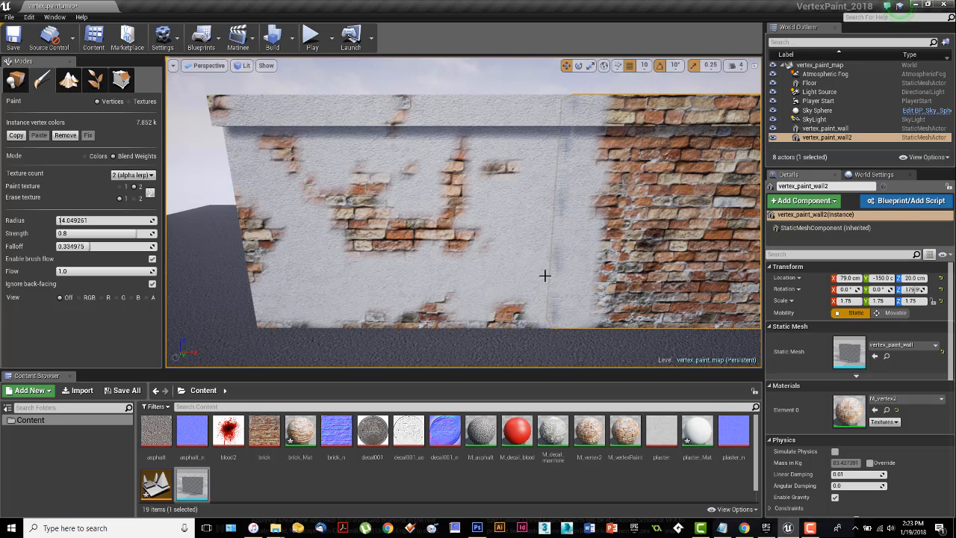
Step: Paint plaster over the rest of vertex_paint_wall2, leaving scattered brick patches exposed
{"action": "right_click_drag", "start_coordinate": [570, 249], "coordinate": [596, 256]}
{"action": "left_click_drag", "start_coordinate": [589, 245], "coordinate": [684, 114]}
{"action": "mouse_move", "coordinate": [577, 99]}
{"action": "left_mouse_down"}
{"action": "mouse_move", "coordinate": [702, 112]}
{"action": "mouse_move", "coordinate": [717, 153]}
{"action": "mouse_move", "coordinate": [716, 205]}
{"action": "mouse_move", "coordinate": [655, 263]}
{"action": "mouse_move", "coordinate": [615, 279]}
{"action": "mouse_move", "coordinate": [699, 277]}
{"action": "left_mouse_up"}
{"action": "right_click_drag", "start_coordinate": [699, 276], "coordinate": [726, 284]}
{"action": "mouse_move", "coordinate": [665, 228]}
{"action": "right_mouse_down"}
{"action": "mouse_move", "coordinate": [676, 223]}
{"action": "mouse_move", "coordinate": [637, 216]}
{"action": "right_mouse_up"}
{"action": "left_click_drag", "start_coordinate": [670, 218], "coordinate": [696, 126]}
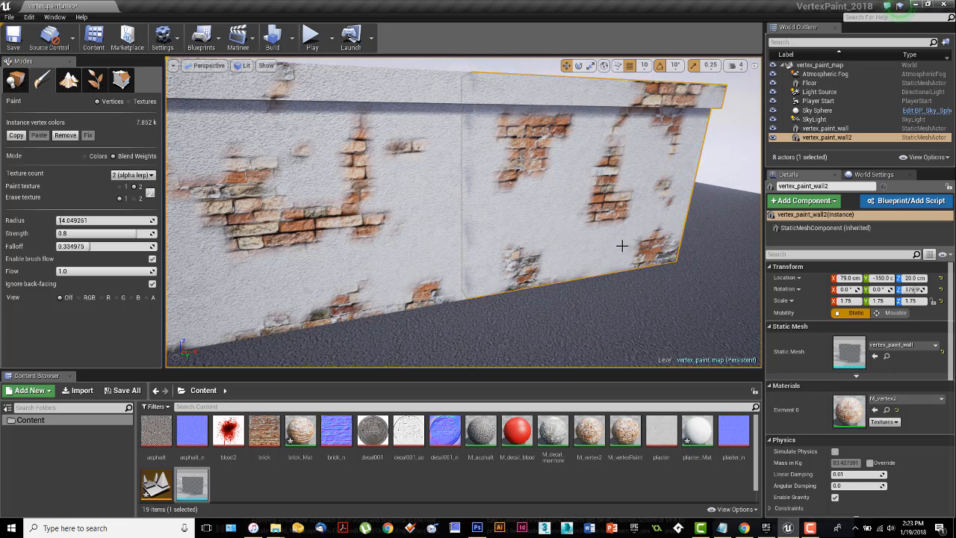
{"action": "right_click_drag", "start_coordinate": [555, 214], "coordinate": [502, 206]}
{"action": "scroll", "coordinate": [556, 213], "scroll_direction": "down", "scroll_amount": 5}
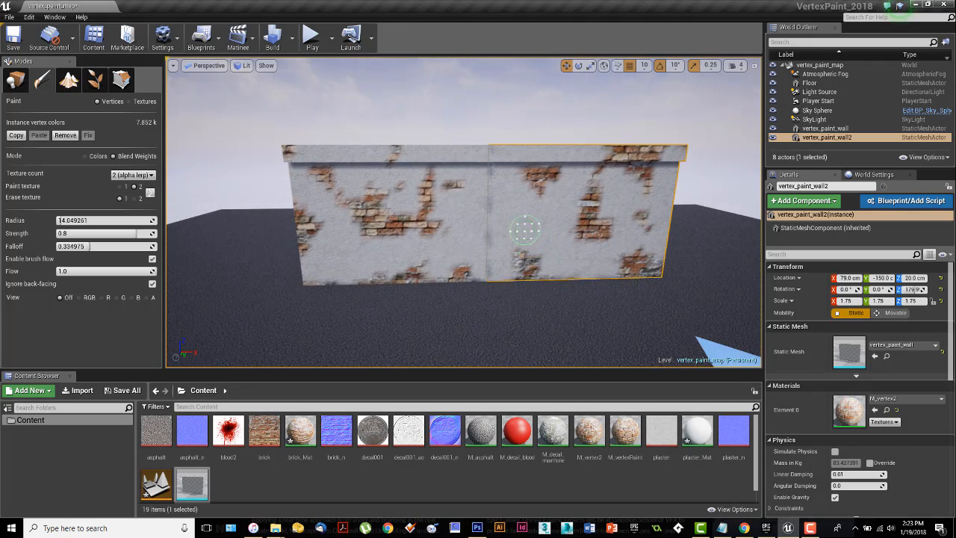
{"action": "mouse_move", "coordinate": [523, 224]}
{"action": "right_mouse_down"}
{"action": "mouse_move", "coordinate": [508, 224]}
{"action": "mouse_move", "coordinate": [523, 224]}
{"action": "right_mouse_up"}
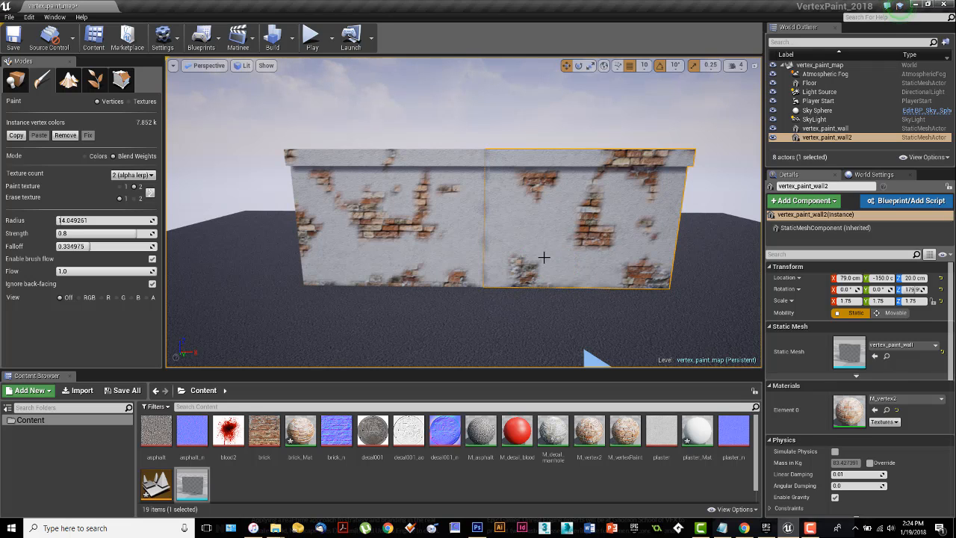
Step: Leave vertex paint mode, build only the lighting for the level, and select the Floor instead of the wall
{"action": "left_click", "coordinate": [17, 80]}
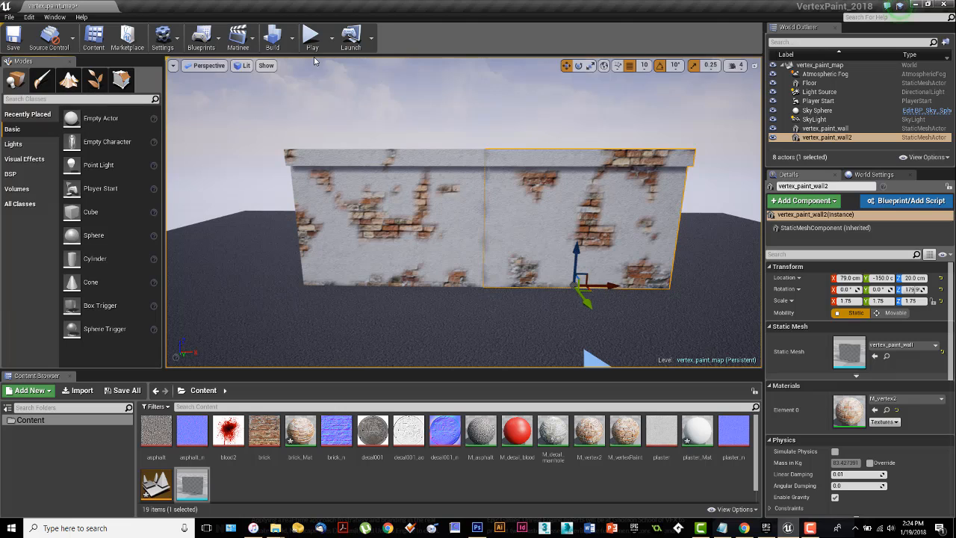
{"action": "left_click", "coordinate": [293, 39]}
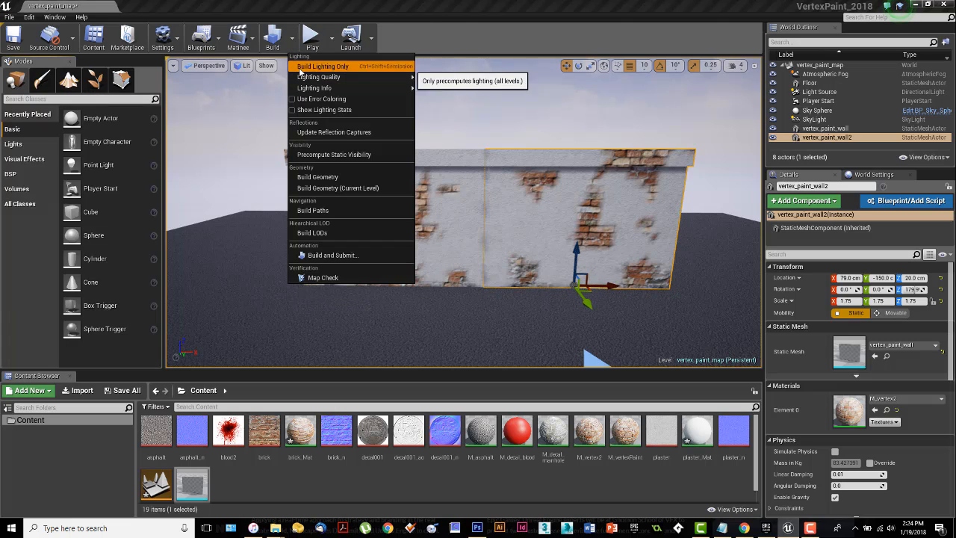
{"action": "left_click", "coordinate": [323, 66]}
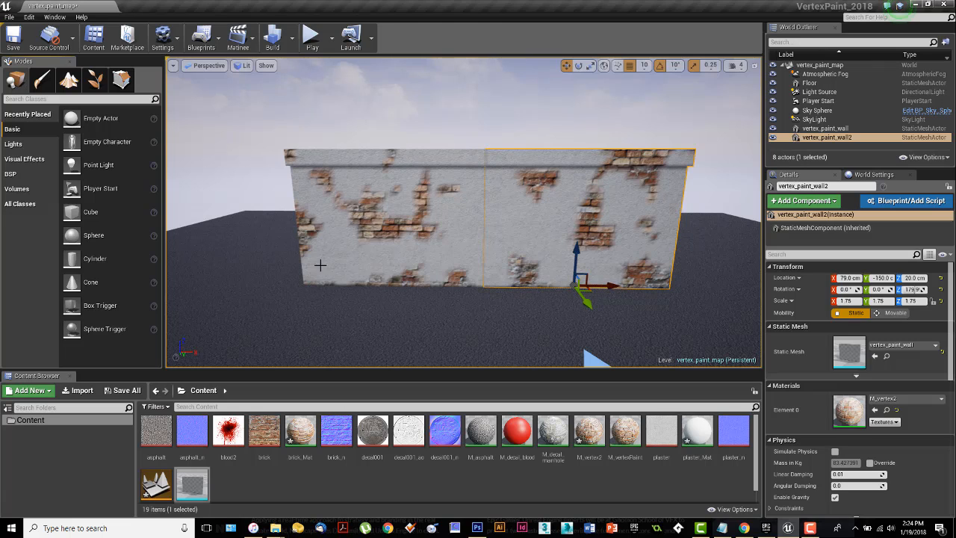
{"action": "left_click", "coordinate": [216, 303]}
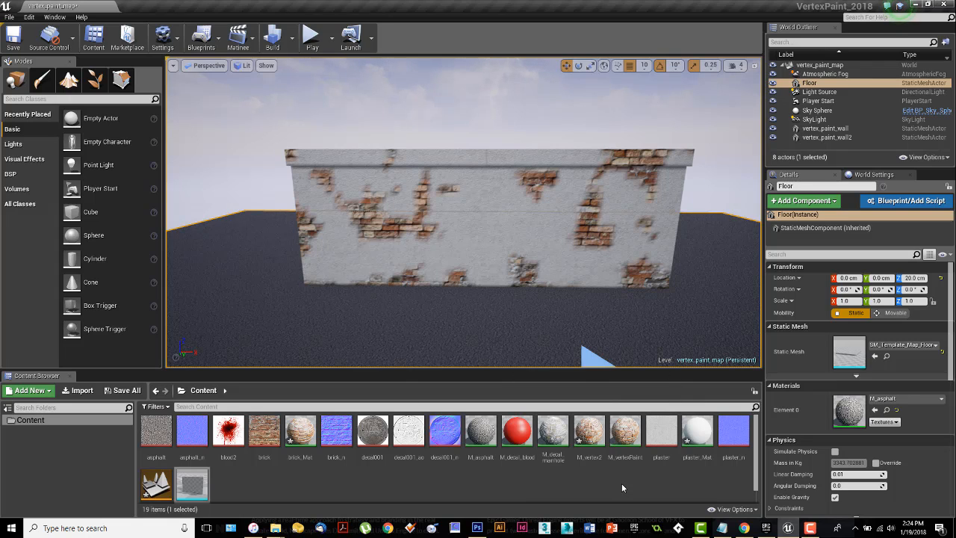
Step: Open the M_vertex2 material and move the Original Textures group and its Lerp node up, away from the Vertex Paint group
{"action": "double_click", "coordinate": [596, 443]}
{"action": "right_click_drag", "start_coordinate": [442, 291], "coordinate": [644, 319]}
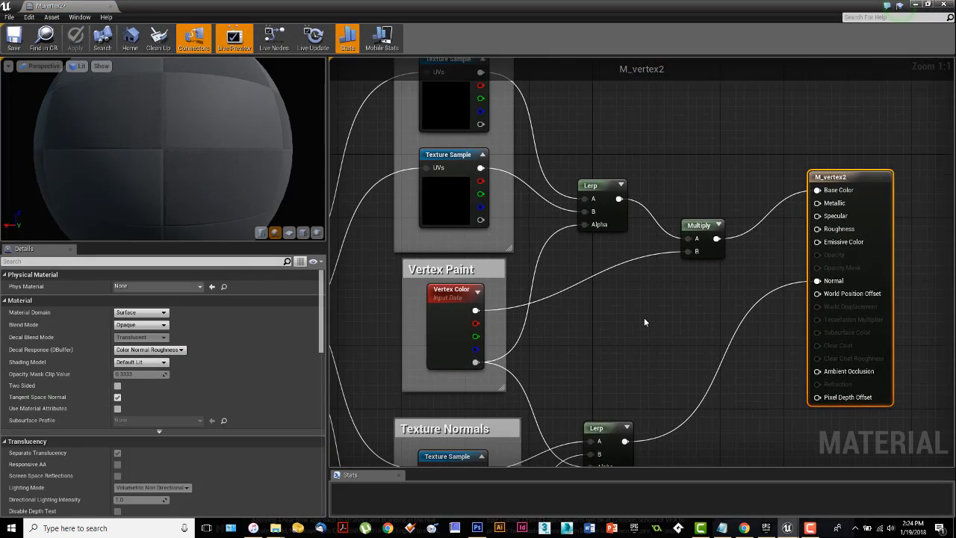
{"action": "scroll", "coordinate": [643, 320], "scroll_direction": "down", "scroll_amount": 4}
{"action": "right_click_drag", "start_coordinate": [603, 233], "coordinate": [633, 238]}
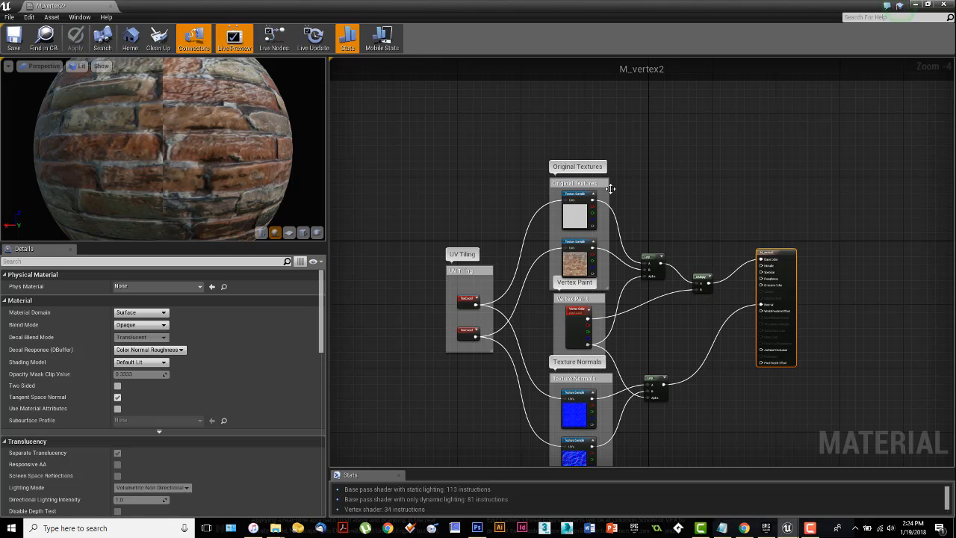
{"action": "left_click_drag", "start_coordinate": [594, 183], "coordinate": [596, 107]}
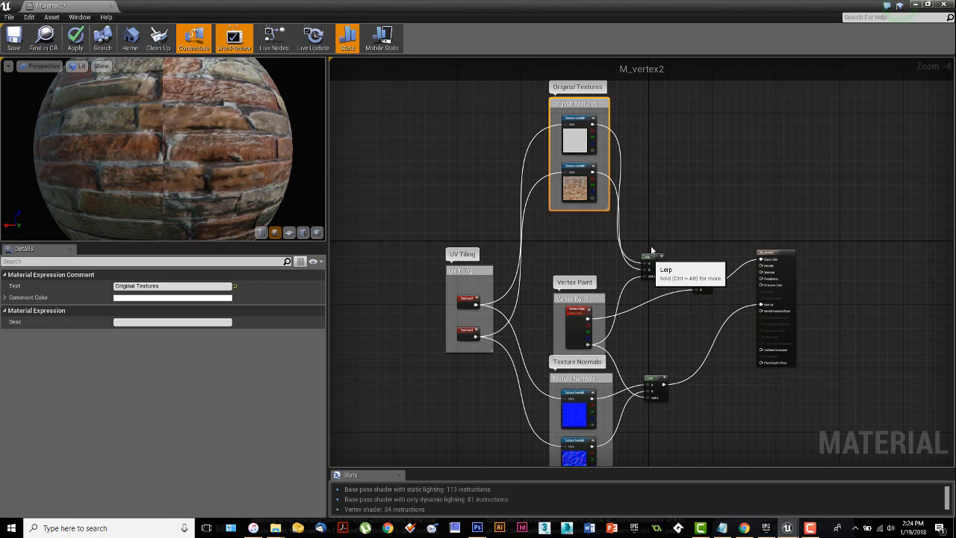
{"action": "left_click_drag", "start_coordinate": [648, 255], "coordinate": [662, 165]}
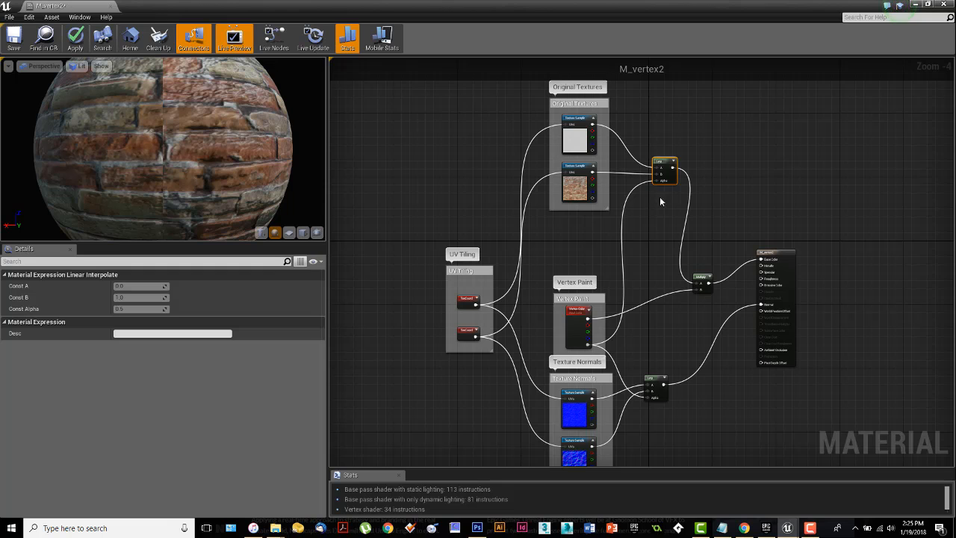
Step: Review the full M_vertex2 node graph, then close the material without applying the layout changes
{"action": "right_click_drag", "start_coordinate": [667, 206], "coordinate": [644, 186]}
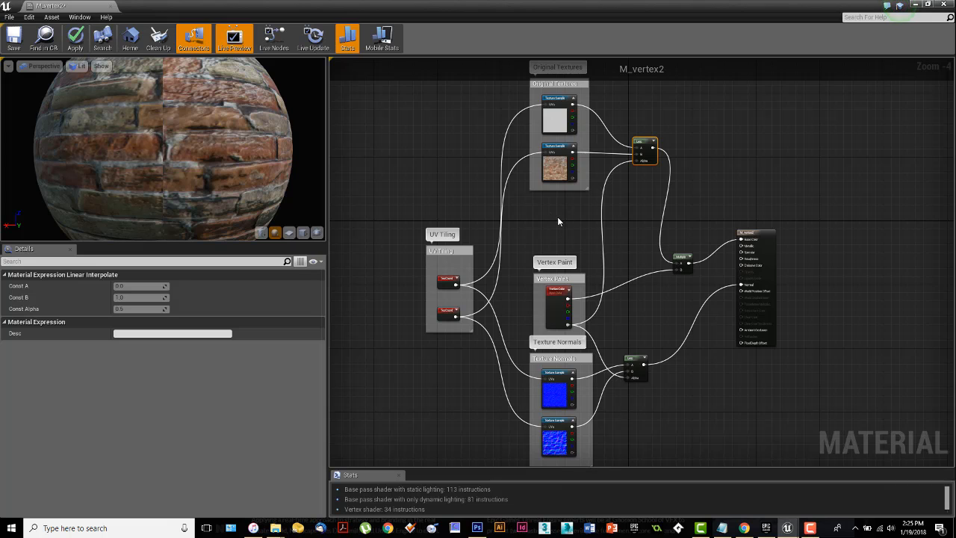
{"action": "right_click_drag", "start_coordinate": [567, 210], "coordinate": [567, 218]}
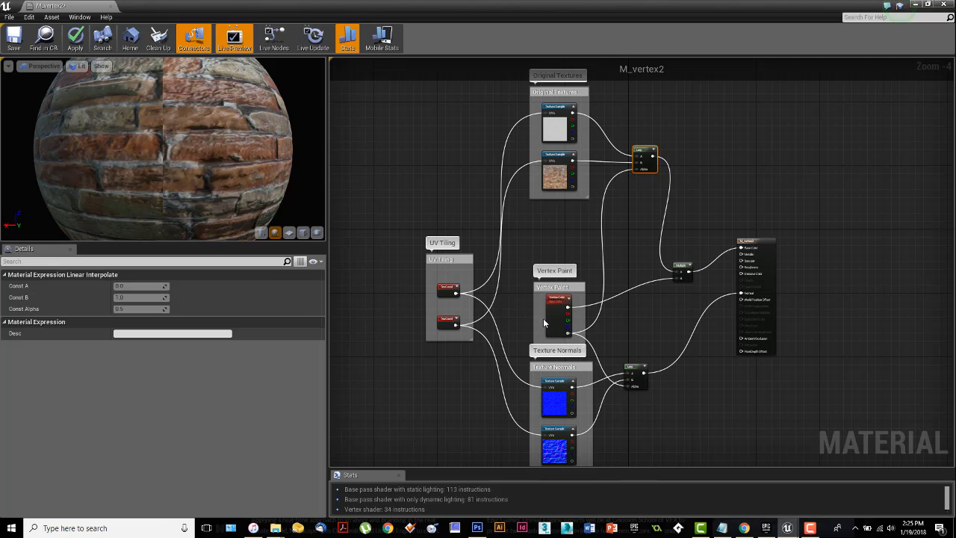
{"action": "mouse_move", "coordinate": [699, 389]}
{"action": "right_mouse_down"}
{"action": "mouse_move", "coordinate": [696, 370]}
{"action": "mouse_move", "coordinate": [691, 375]}
{"action": "right_mouse_up"}
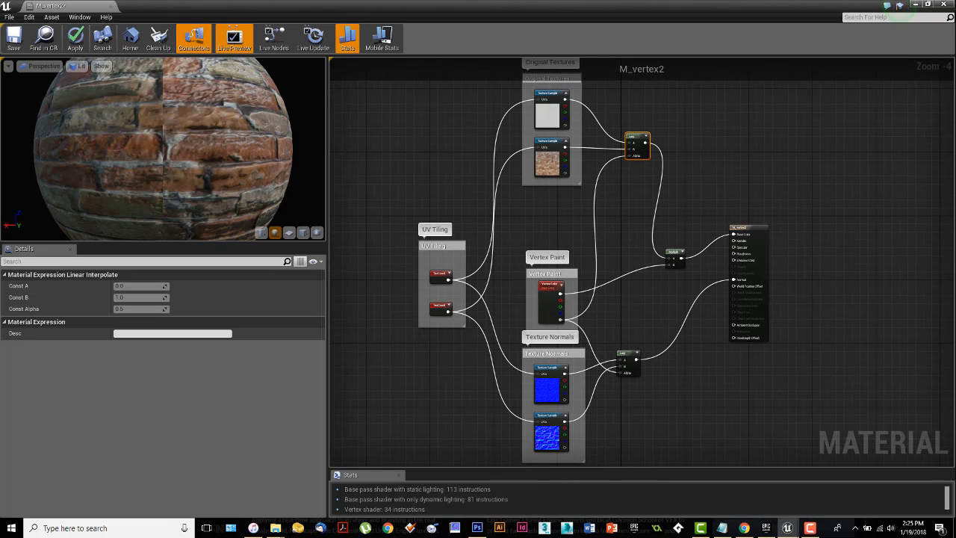
{"action": "left_click", "coordinate": [948, 4]}
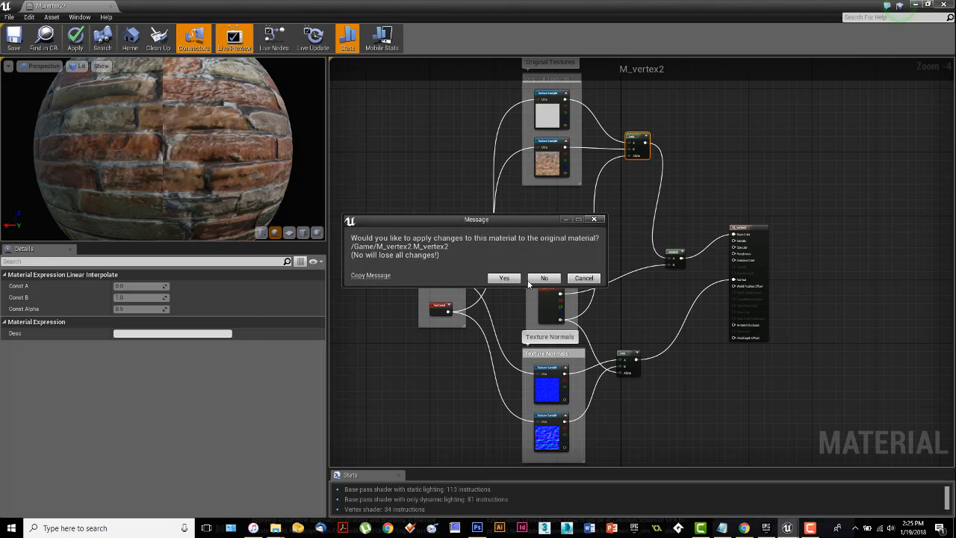
{"action": "left_click", "coordinate": [531, 280]}
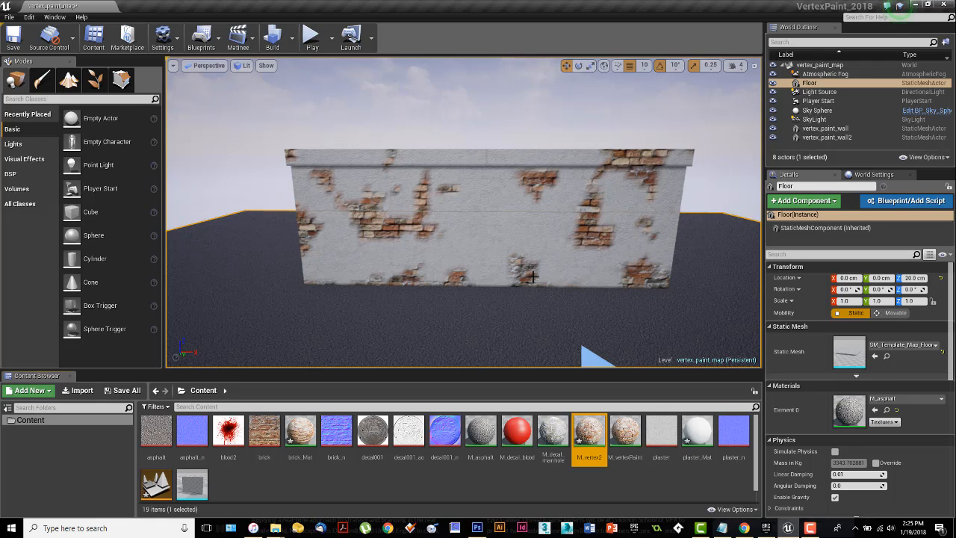
Step: Select the vertex_paint_wall mesh in the level
{"action": "left_click", "coordinate": [382, 178]}
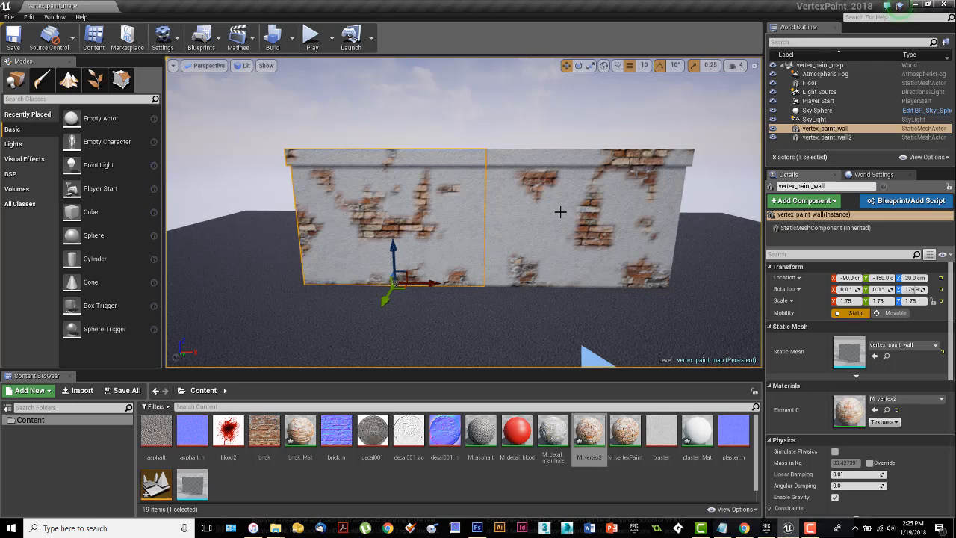